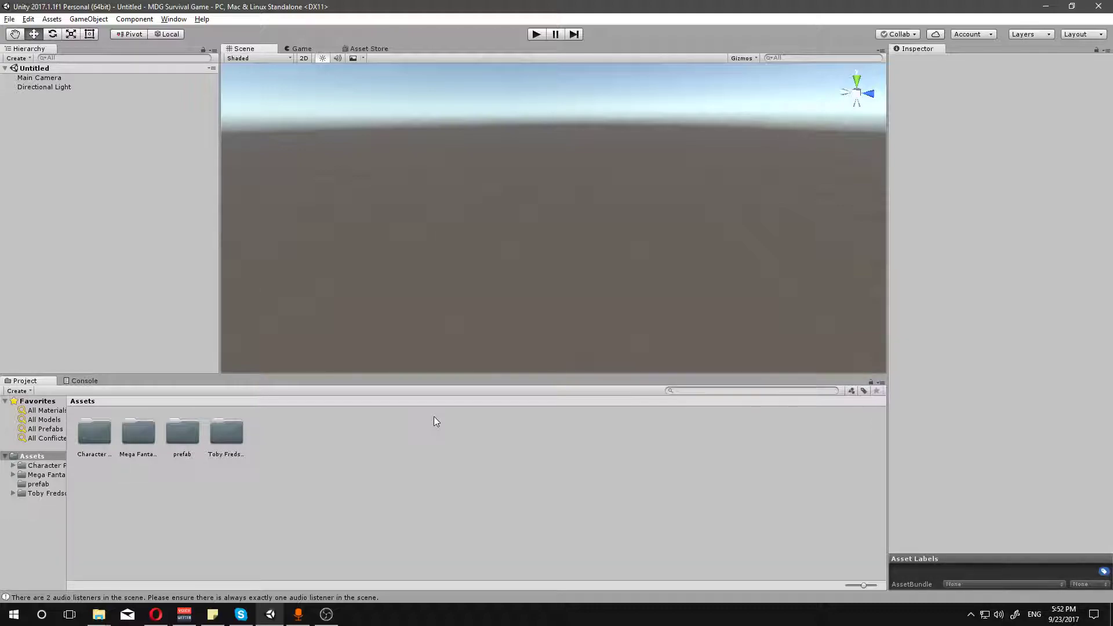
# Step: Switch to the Opera browser and view the Asset Store listing of free 3D Models/Environments packages sorted by popularity
pyautogui.click(156, 615)
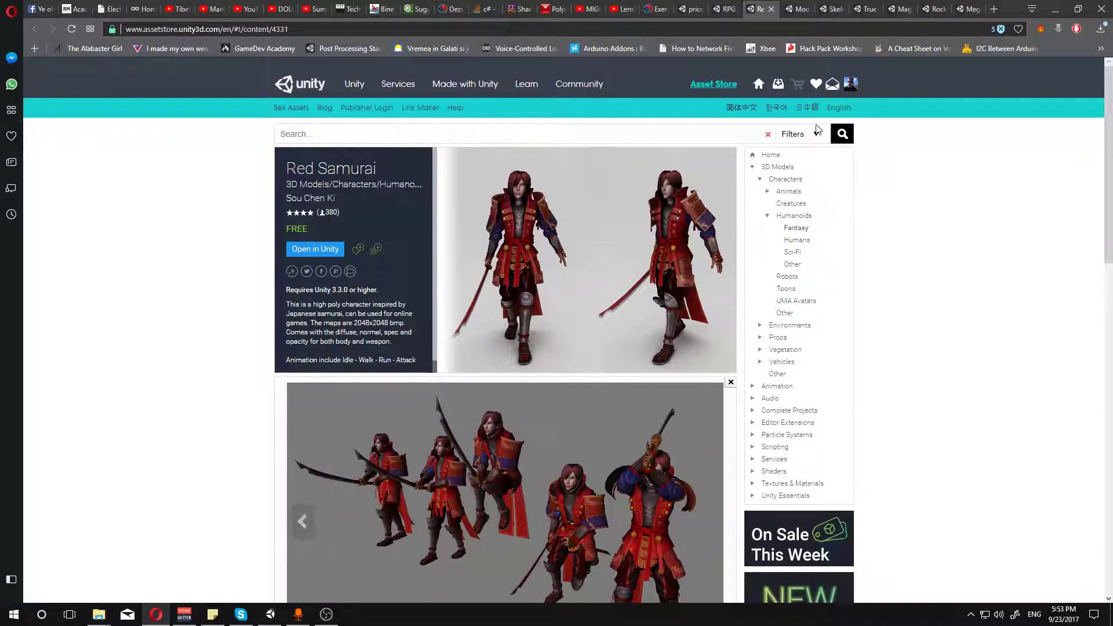
pyautogui.click(725, 9)
pyautogui.click(693, 8)
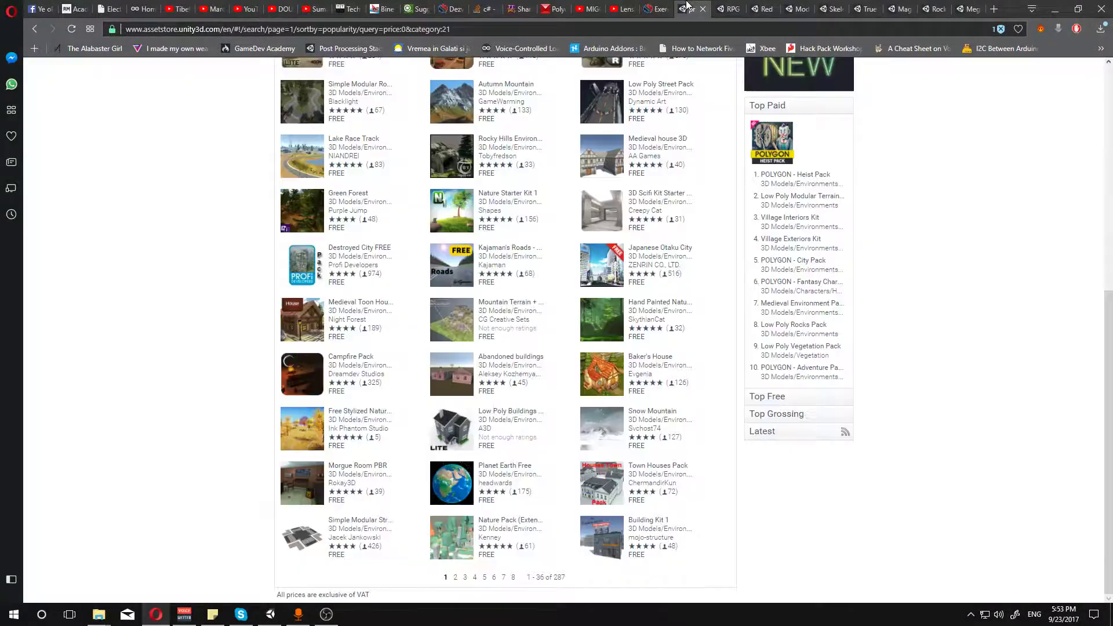
pyautogui.scroll(7, 682, 269)
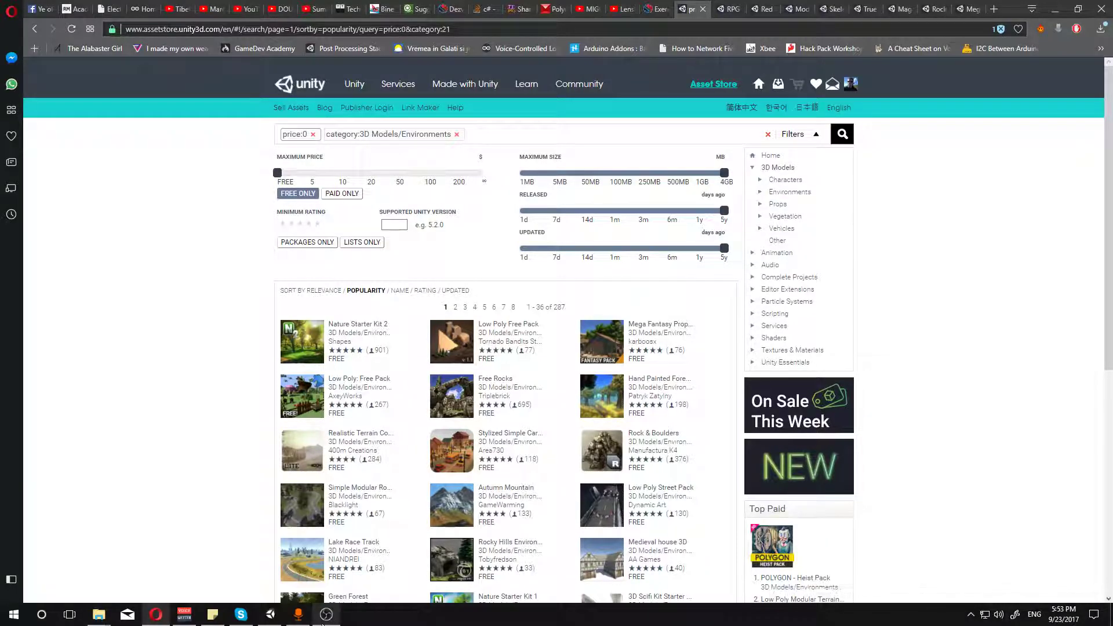
# Step: Switch to Unity and look through the imported asset folders, including prefab and Mega Fantasy Props Pack
pyautogui.click(270, 615)
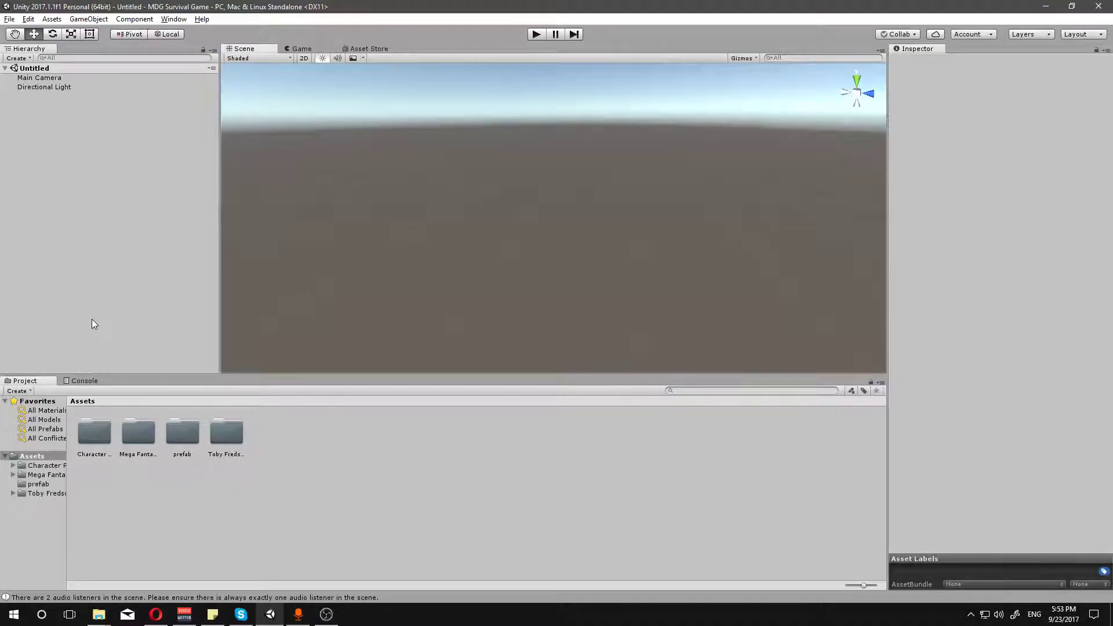
pyautogui.click(46, 466)
pyautogui.click(43, 475)
pyautogui.click(39, 485)
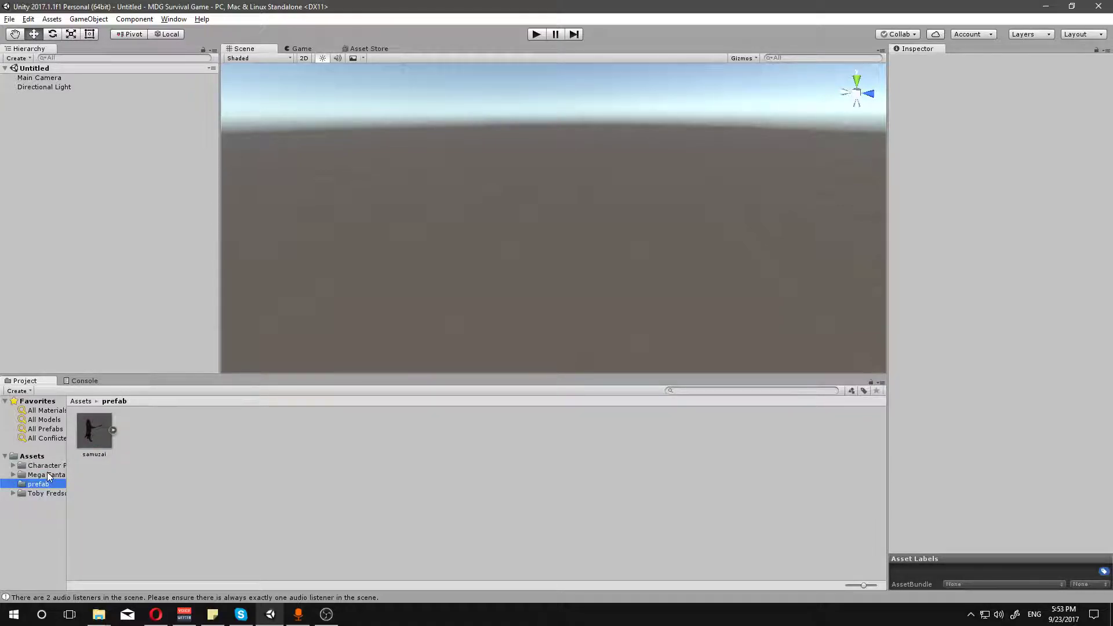
pyautogui.click(47, 475)
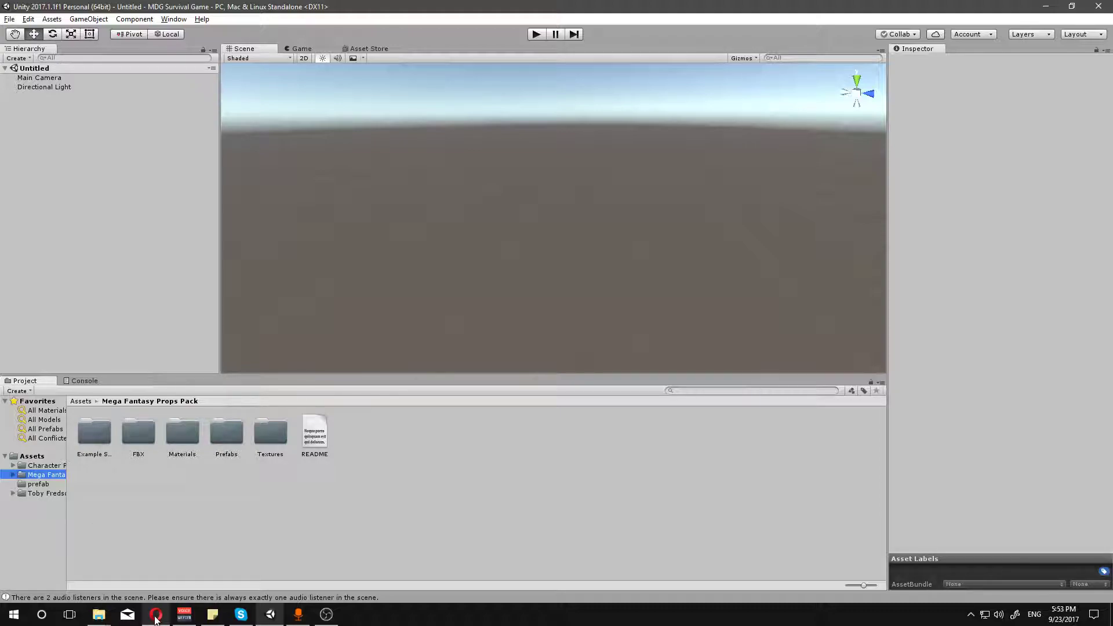
# Step: Switch back to the Opera browser and examine the title and preview images on the Red Samurai asset page
pyautogui.moveTo(155, 614)
pyautogui.click(157, 616)
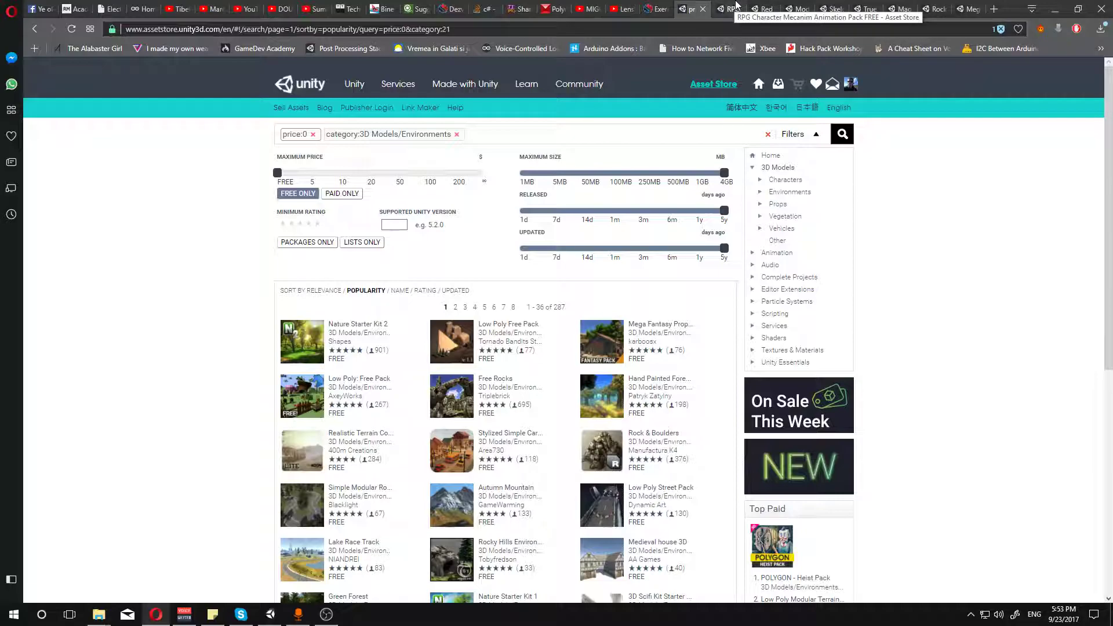
pyautogui.click(763, 9)
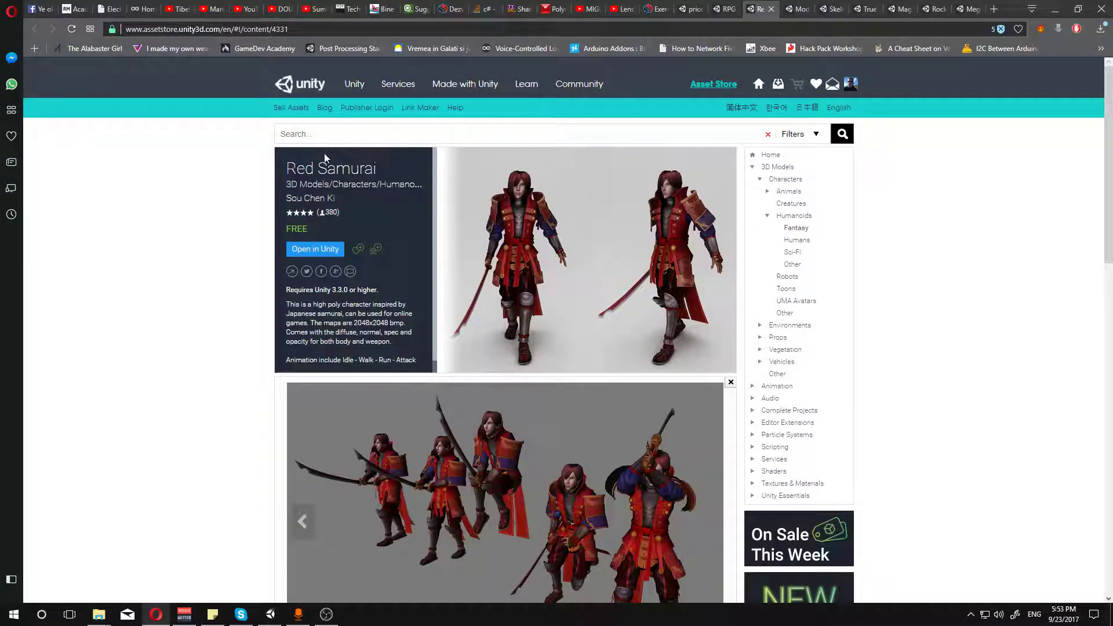
pyautogui.moveTo(284, 166); pyautogui.dragTo(389, 171)
pyautogui.scroll(-2, 470, 333)
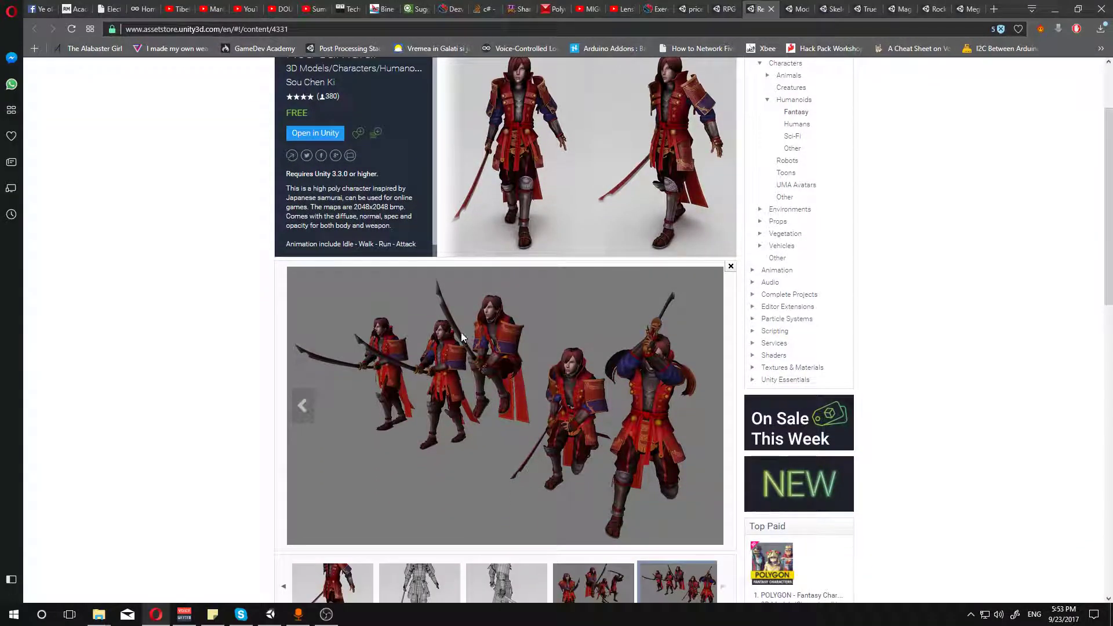
pyautogui.scroll(2, 467, 334)
pyautogui.moveTo(387, 172); pyautogui.dragTo(284, 170)
pyautogui.click(200, 229)
pyautogui.scroll(-1, 524, 298)
pyautogui.scroll(-3, 335, 224)
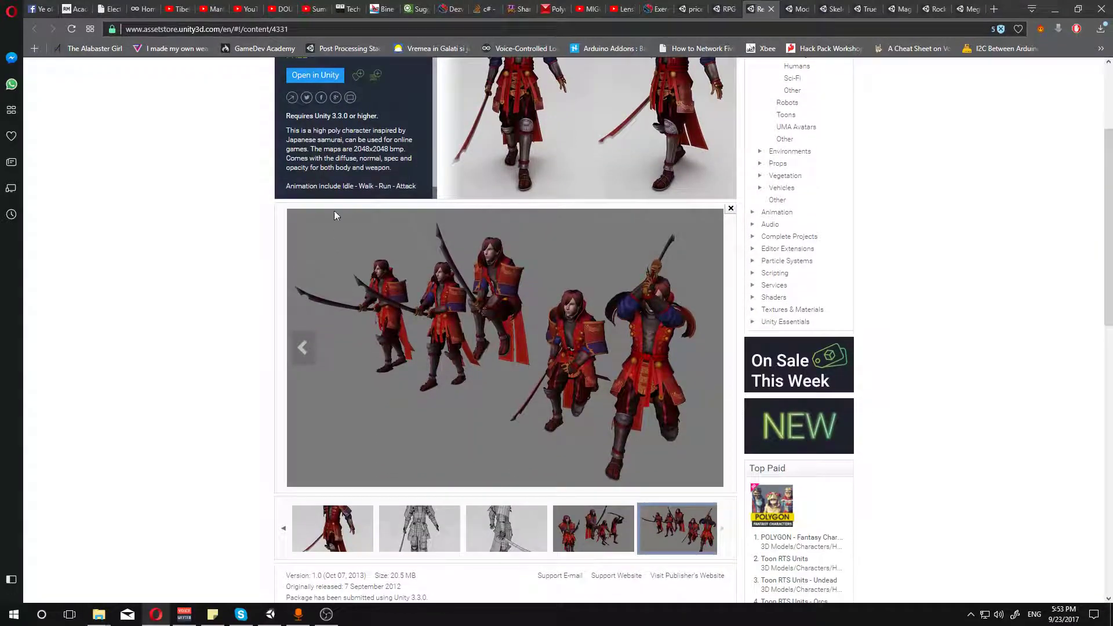
# Step: Read the list of included animations in the Red Samurai description and compare it with the preview image
pyautogui.scroll(2, 302, 191)
pyautogui.scroll(-1, 432, 214)
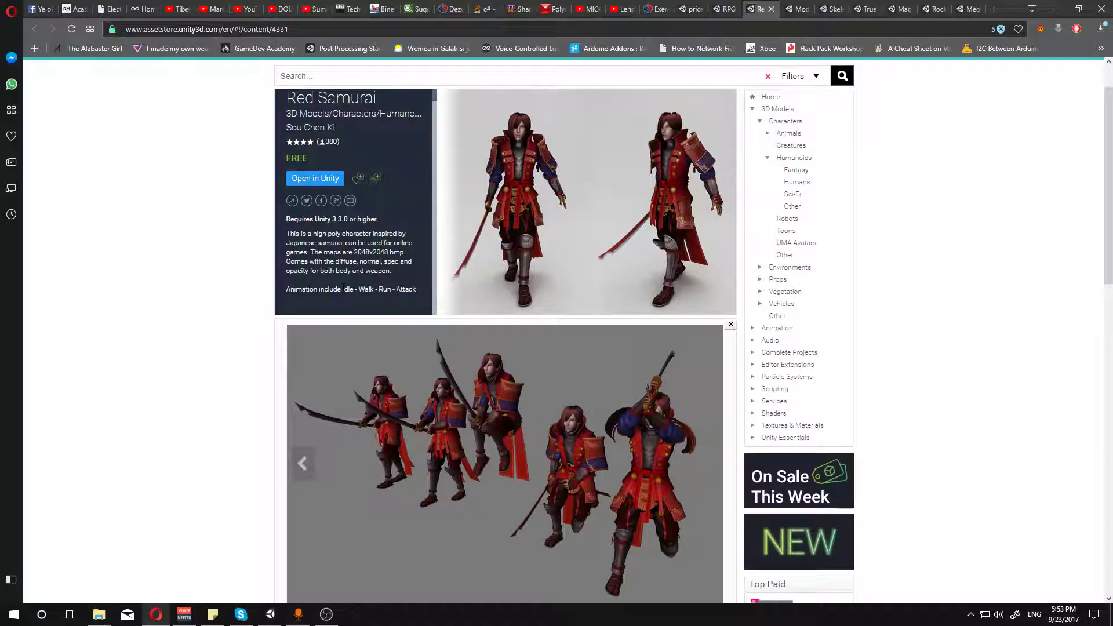
pyautogui.moveTo(343, 289); pyautogui.dragTo(418, 289)
pyautogui.click(379, 300)
pyautogui.scroll(1, 433, 206)
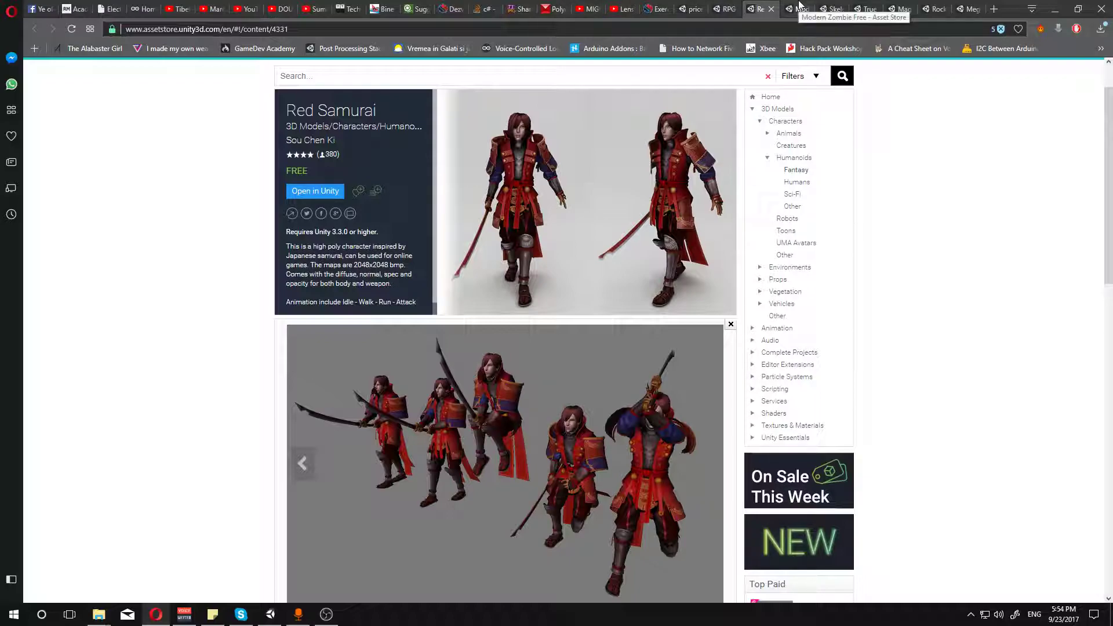
pyautogui.scroll(-3, 552, 405)
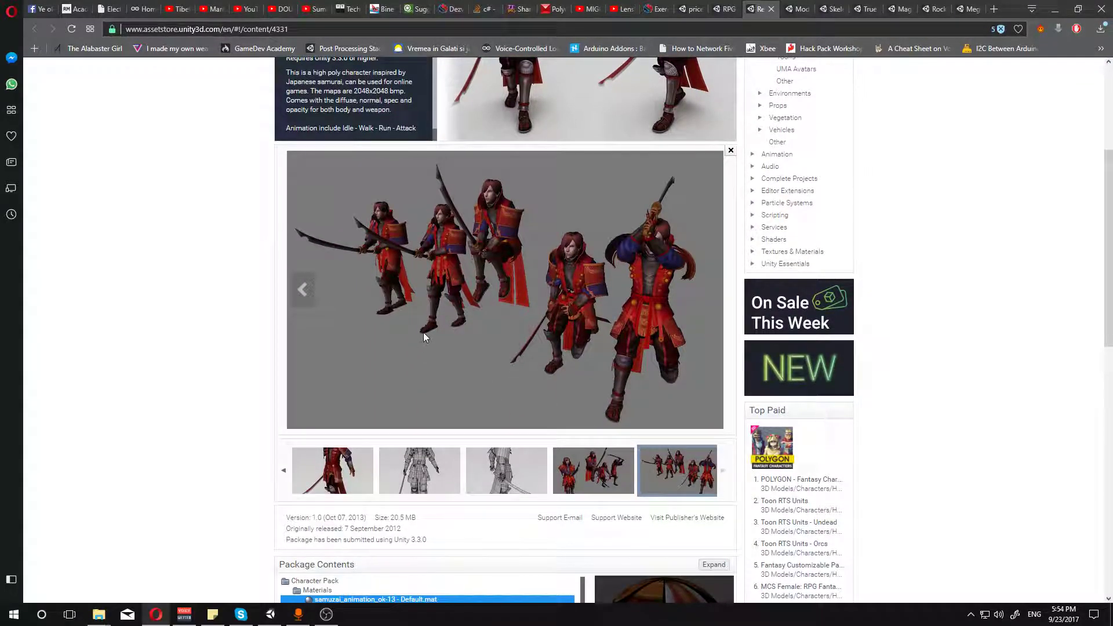
pyautogui.scroll(2, 423, 333)
pyautogui.moveTo(355, 244); pyautogui.dragTo(418, 251)
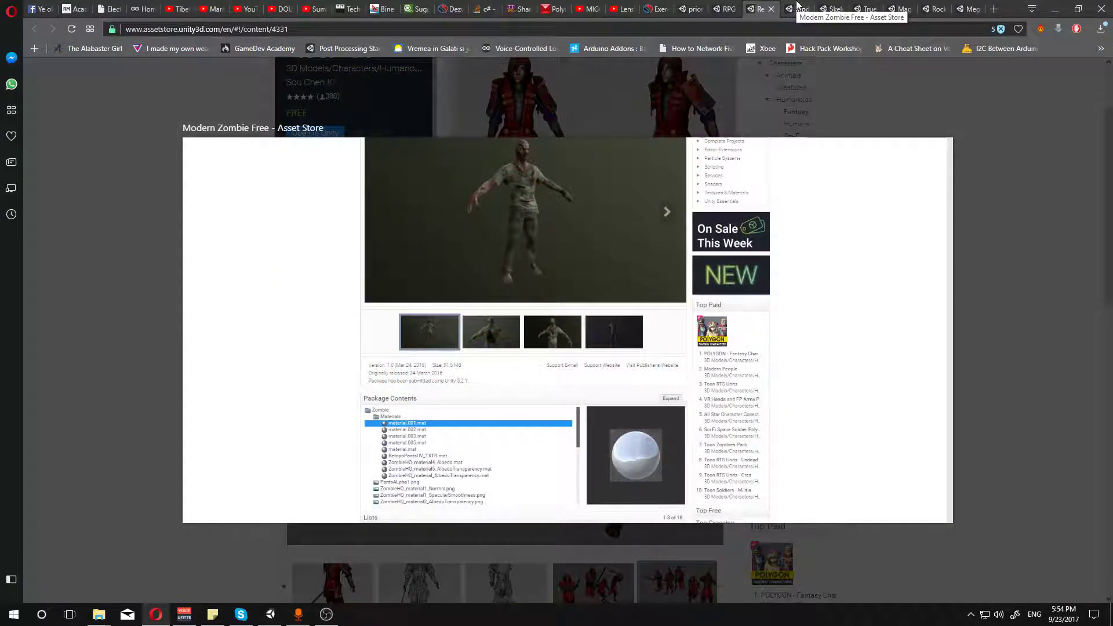
# Step: Open the Modern Zombie Free asset page and go through its preview images, returning to the first one
pyautogui.click(797, 7)
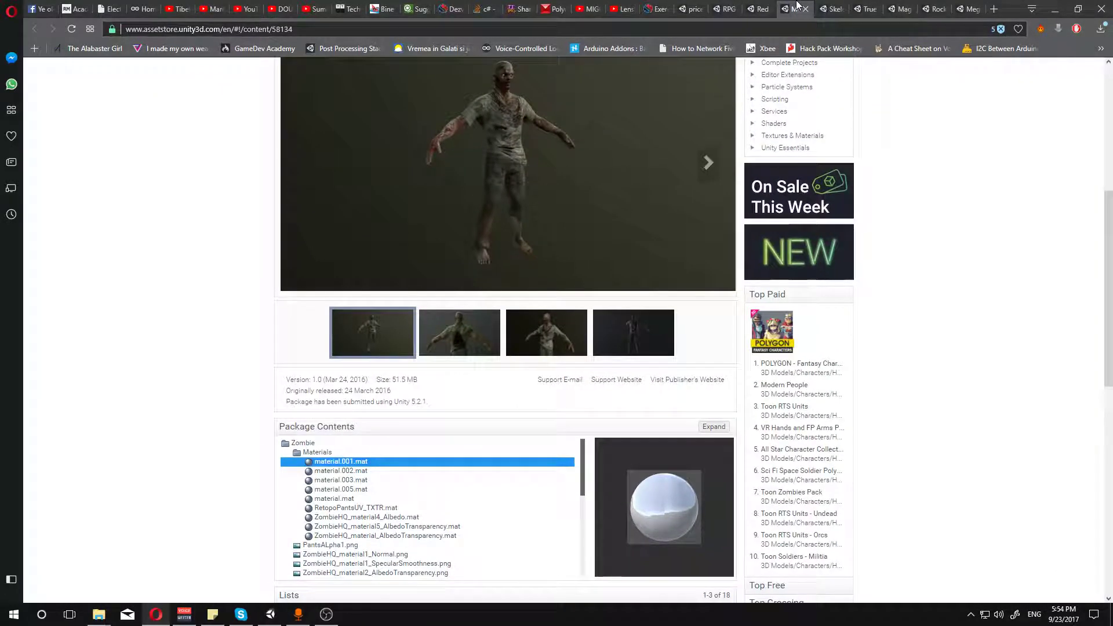
pyautogui.scroll(5, 559, 340)
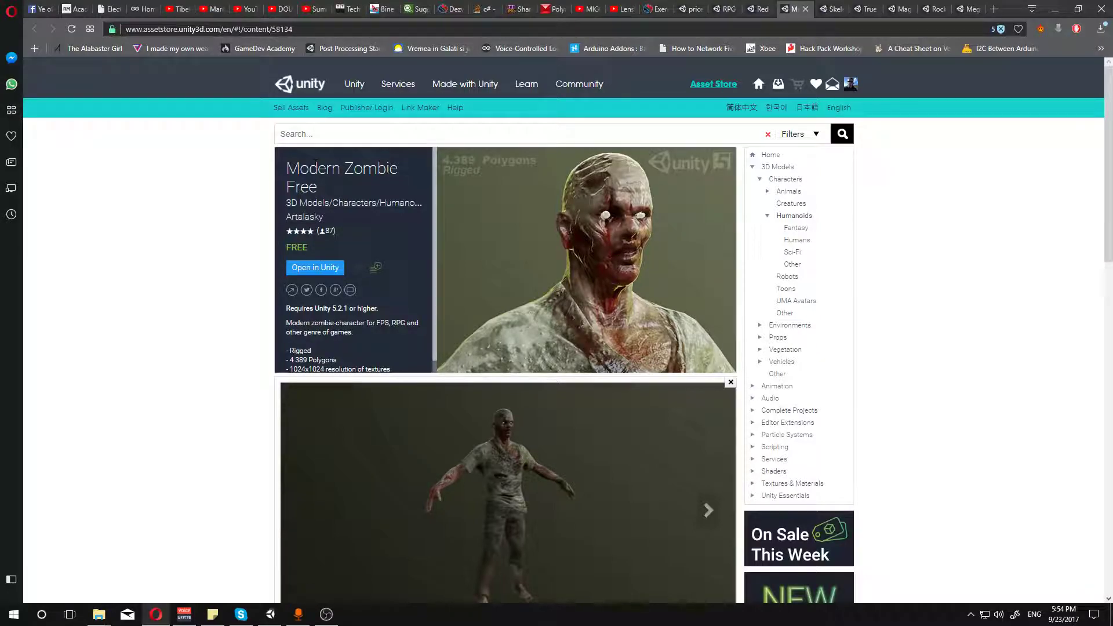
pyautogui.scroll(-1, 552, 361)
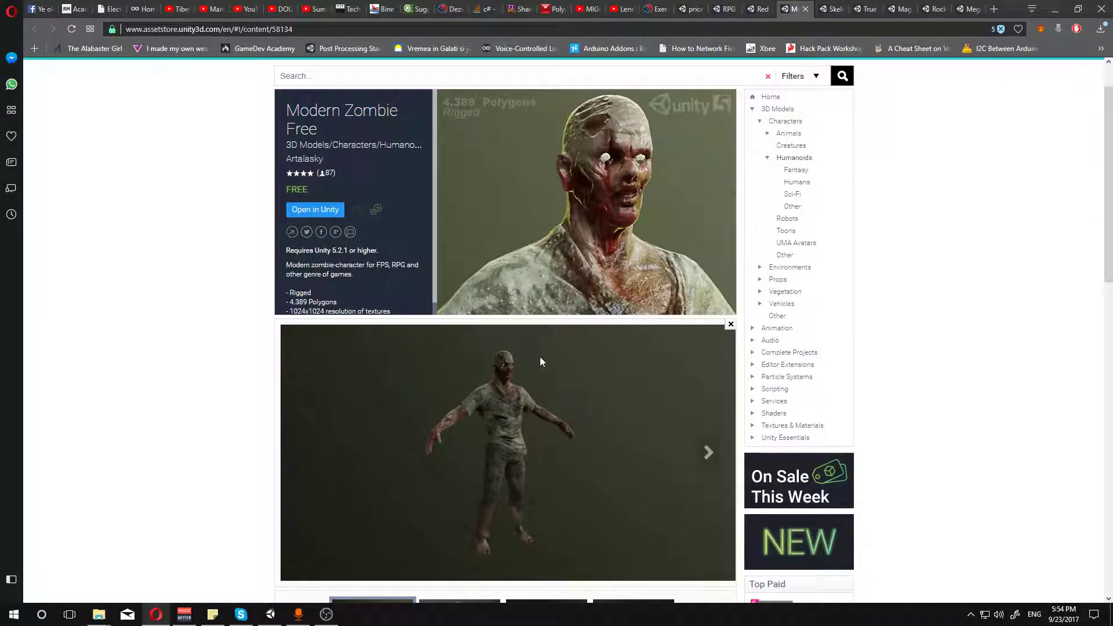
pyautogui.scroll(-4, 585, 429)
pyautogui.scroll(1, 510, 345)
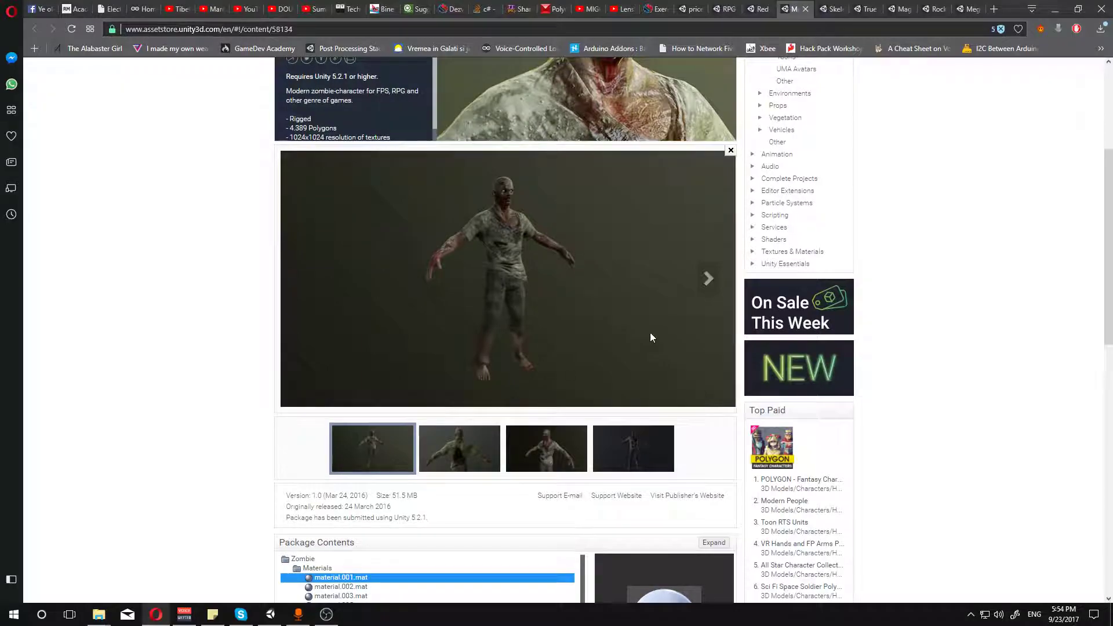
pyautogui.click(702, 286)
pyautogui.click(703, 287)
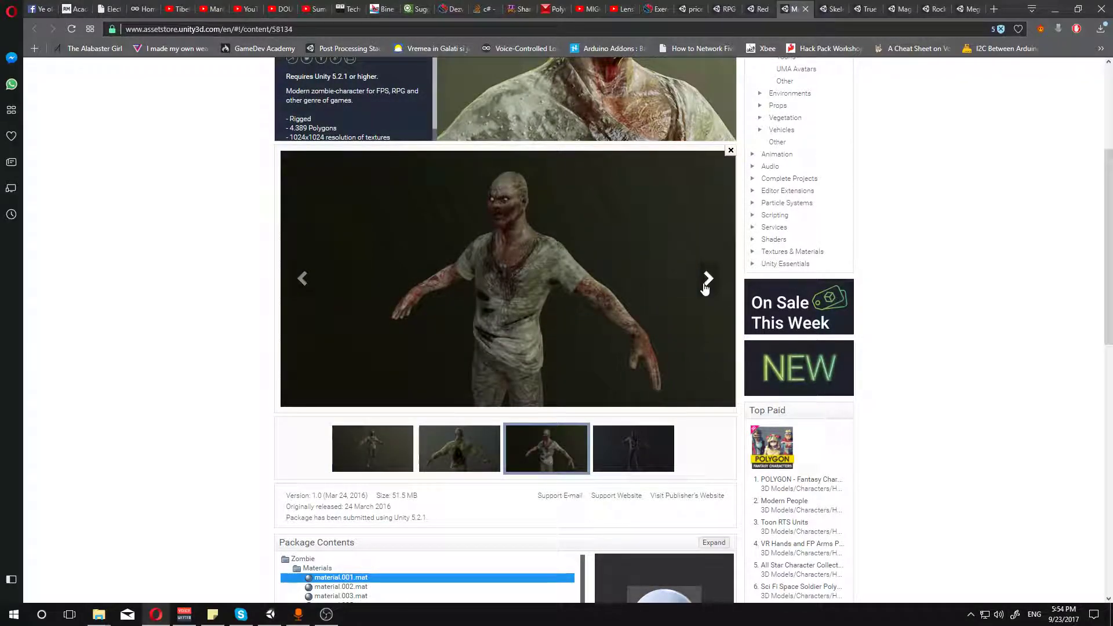
pyautogui.click(704, 288)
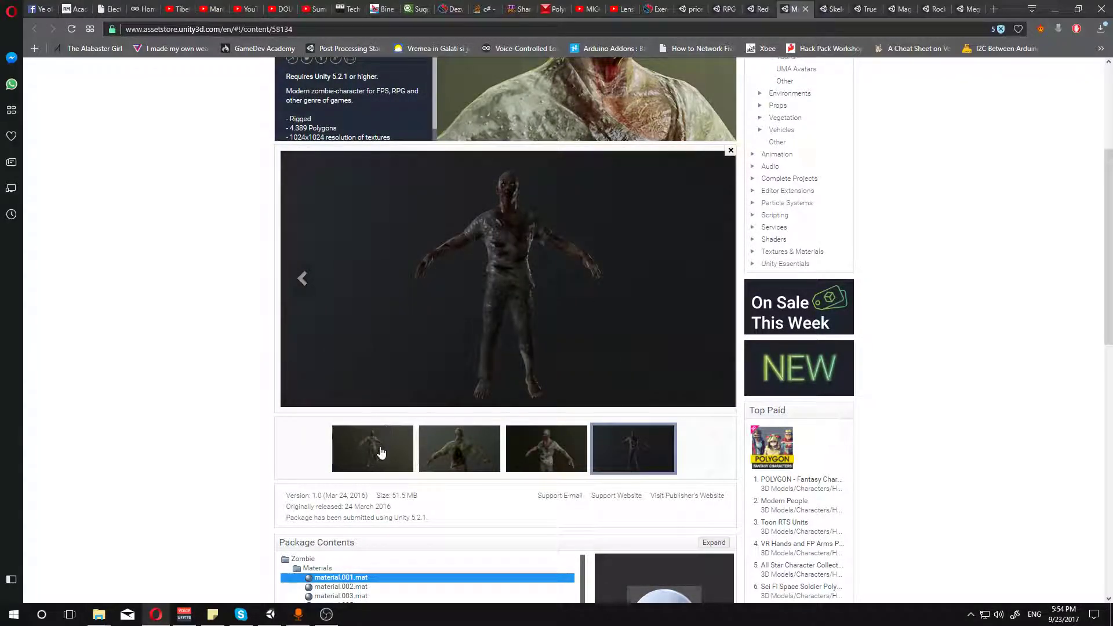
pyautogui.click(377, 450)
pyautogui.scroll(3, 503, 314)
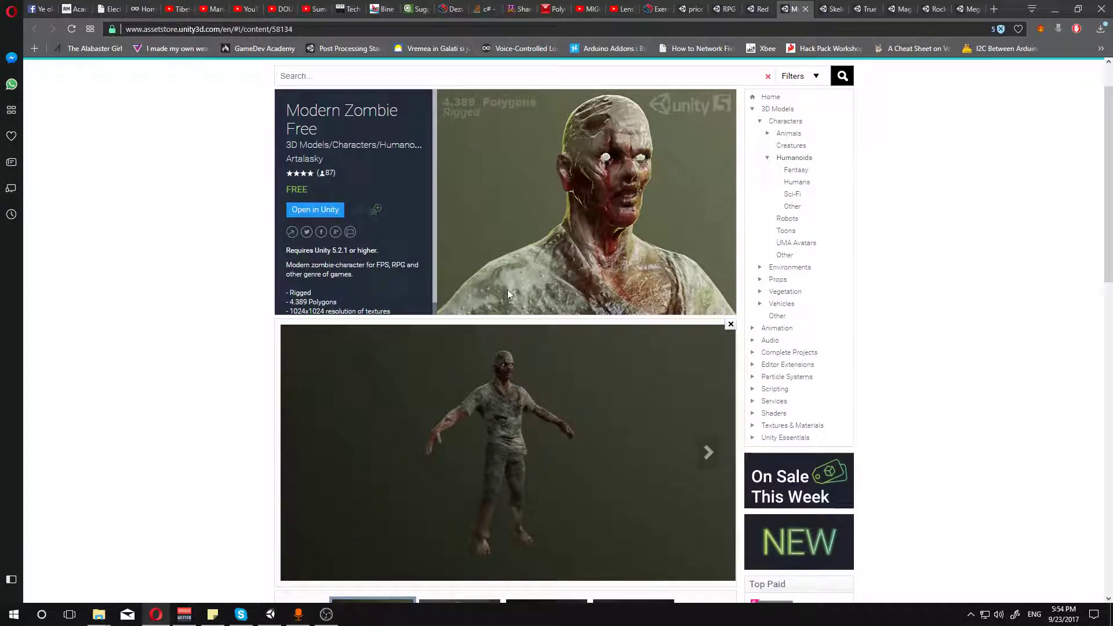
# Step: Read the polygon count in the Modern Zombie Free description
pyautogui.scroll(-1, 405, 237)
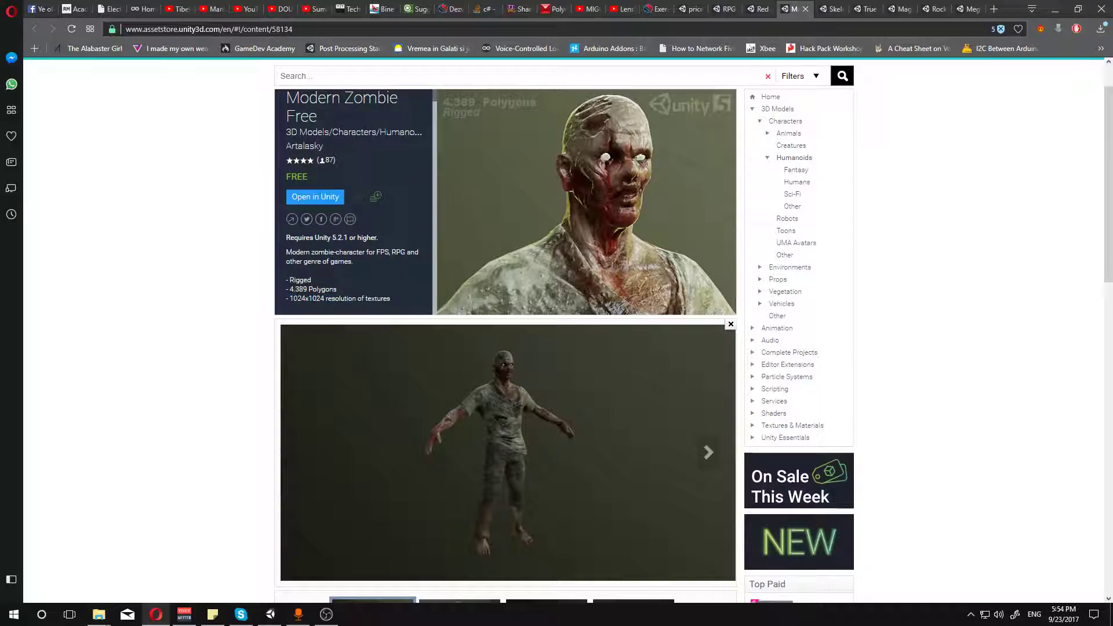
pyautogui.moveTo(286, 289); pyautogui.dragTo(342, 289)
pyautogui.click(356, 290)
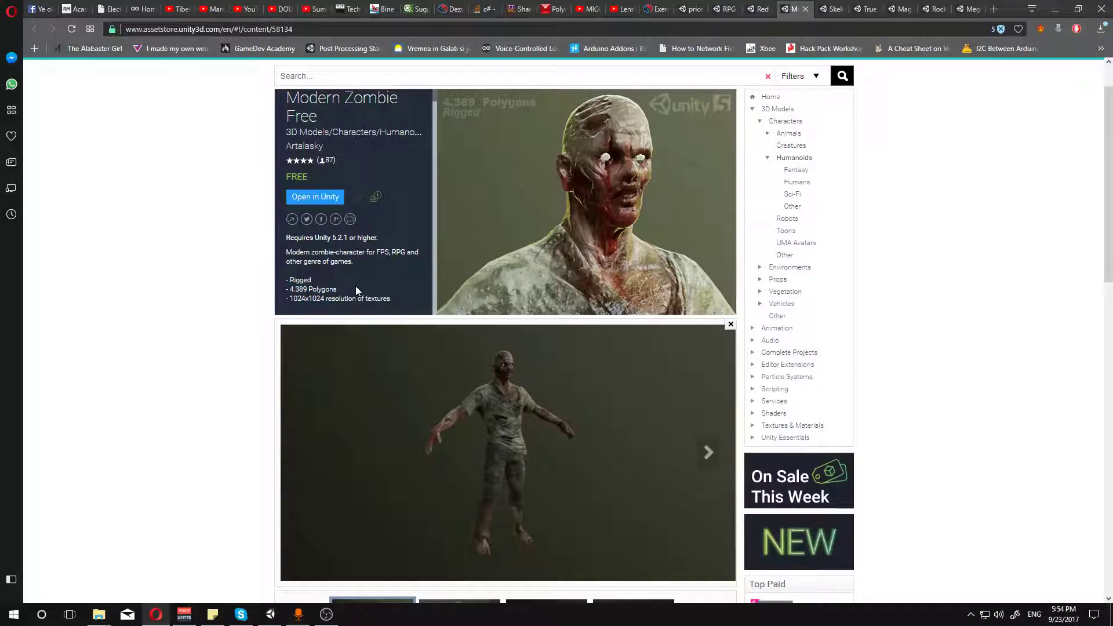
# Step: Open the Skeleton - PBR - Animated - Low Poly asset page and read its feature list down to the included animations
pyautogui.click(832, 6)
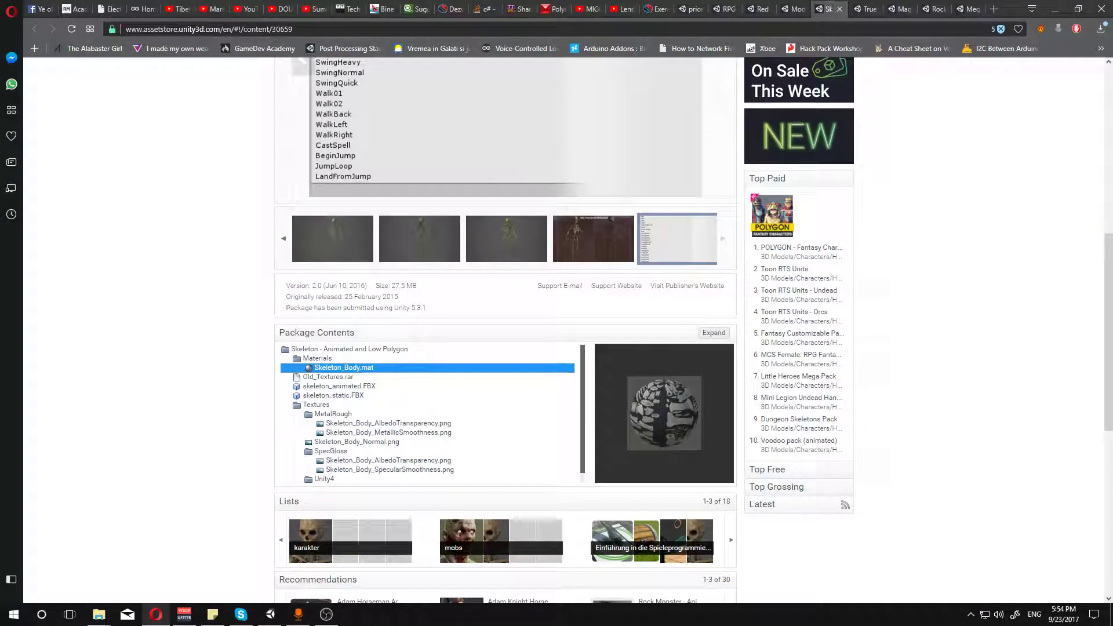
pyautogui.scroll(3, 494, 233)
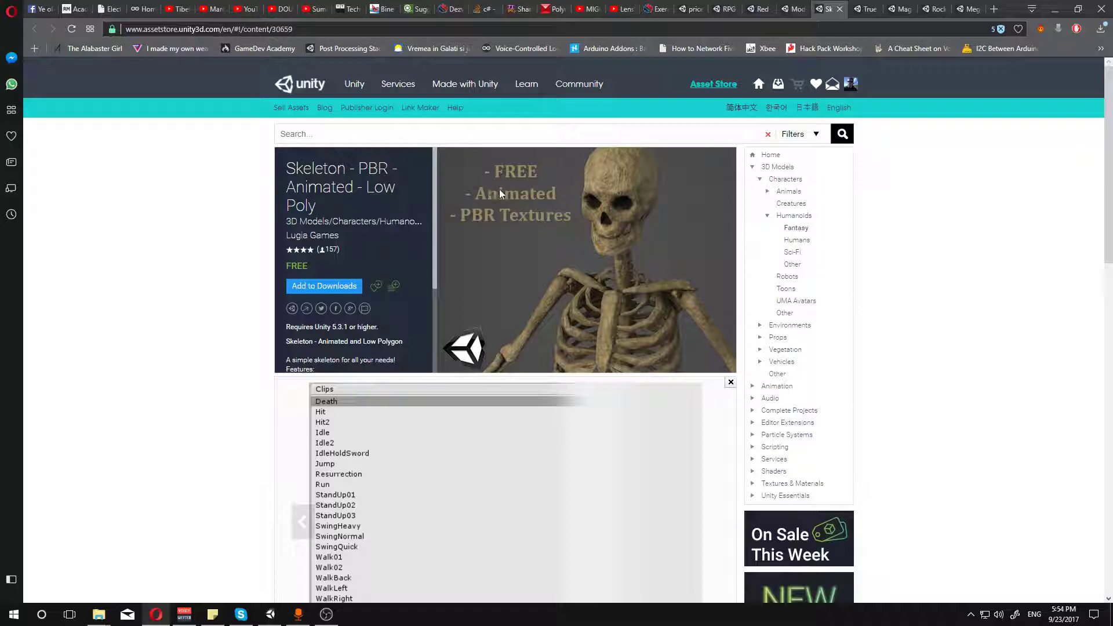
pyautogui.moveTo(434, 227); pyautogui.dragTo(430, 324)
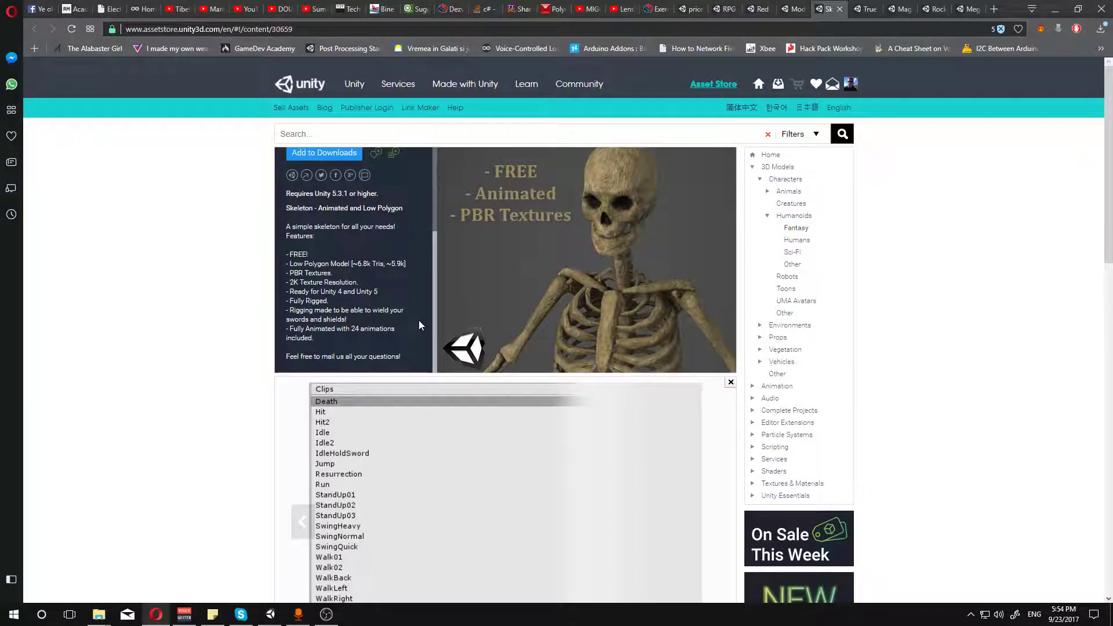
pyautogui.moveTo(353, 331); pyautogui.dragTo(315, 339)
pyautogui.click(360, 327)
# Step: Examine the animation clip names shown in the skeleton asset's preview image
pyautogui.scroll(-2, 335, 403)
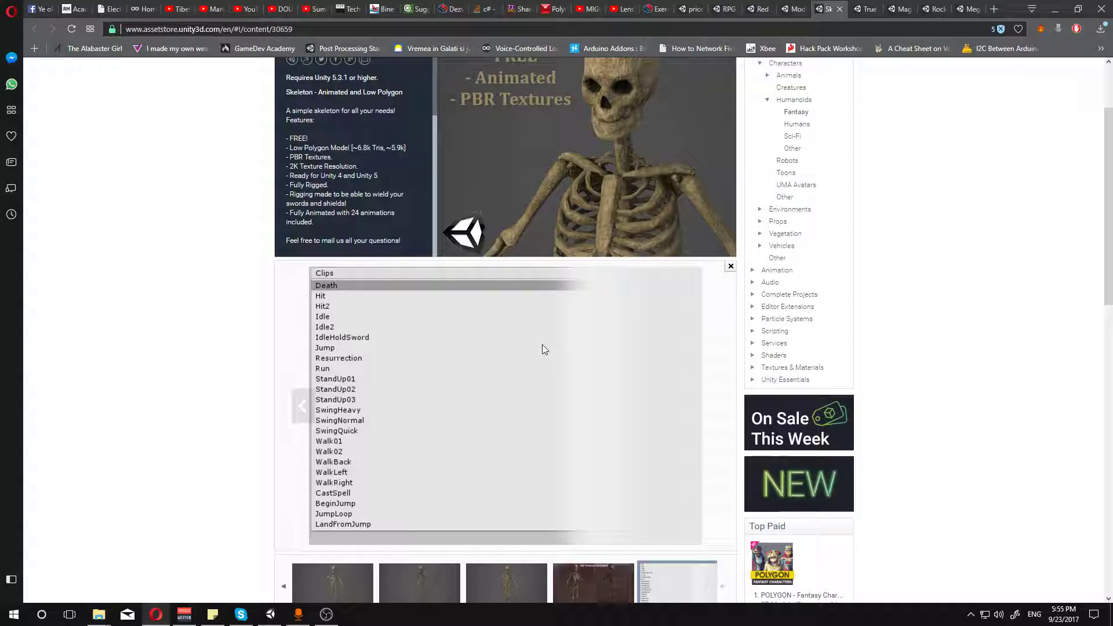
pyautogui.scroll(2, 541, 344)
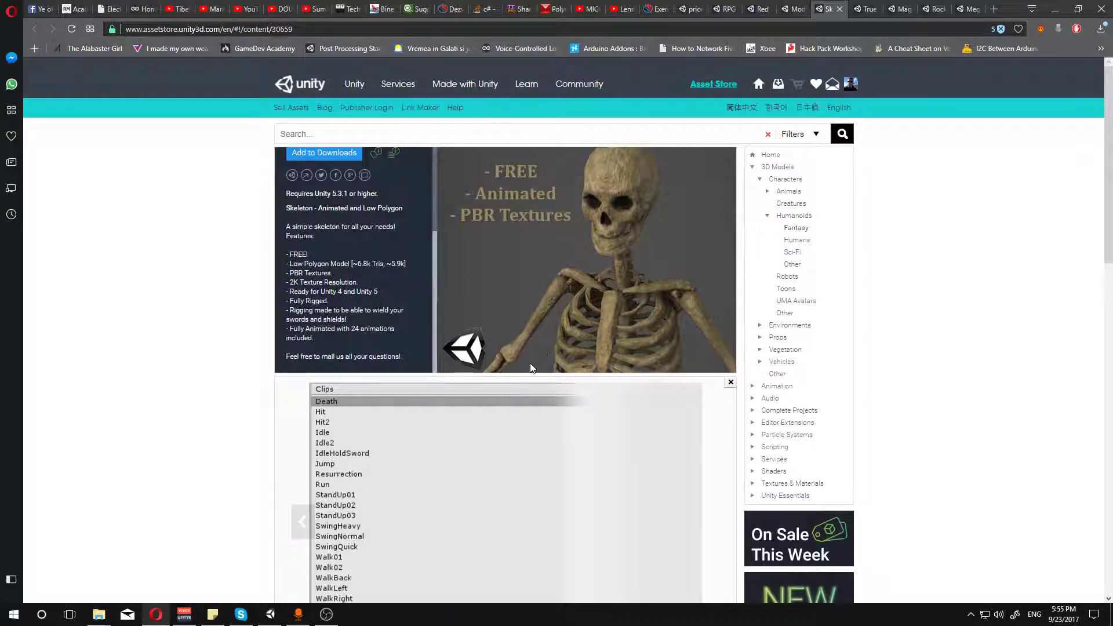
pyautogui.scroll(-2, 534, 357)
pyautogui.scroll(1, 274, 363)
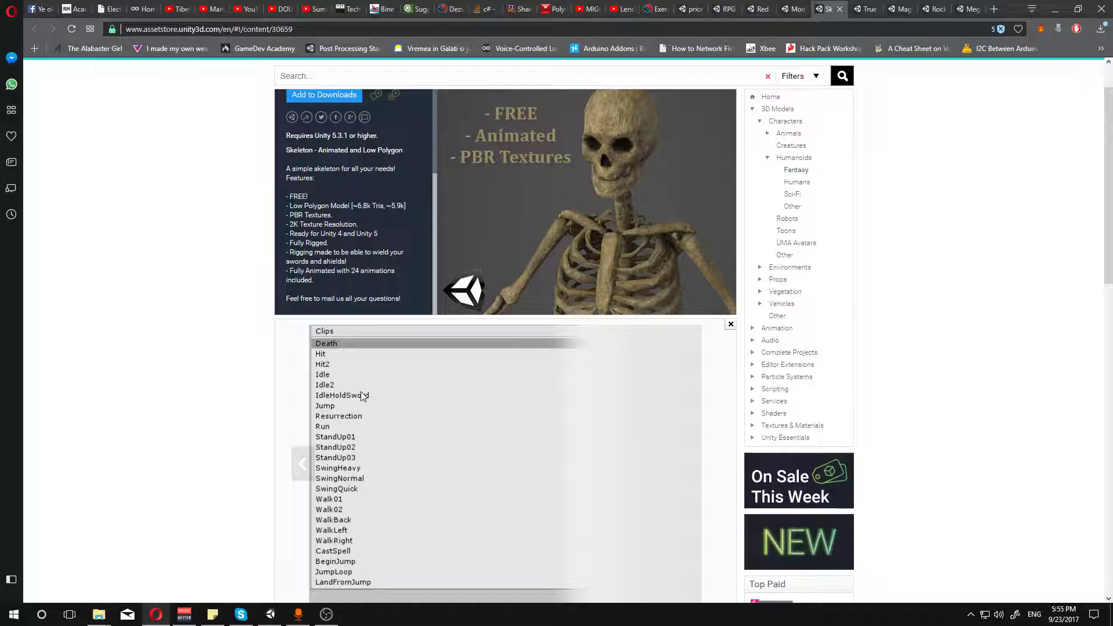
pyautogui.scroll(-1, 365, 414)
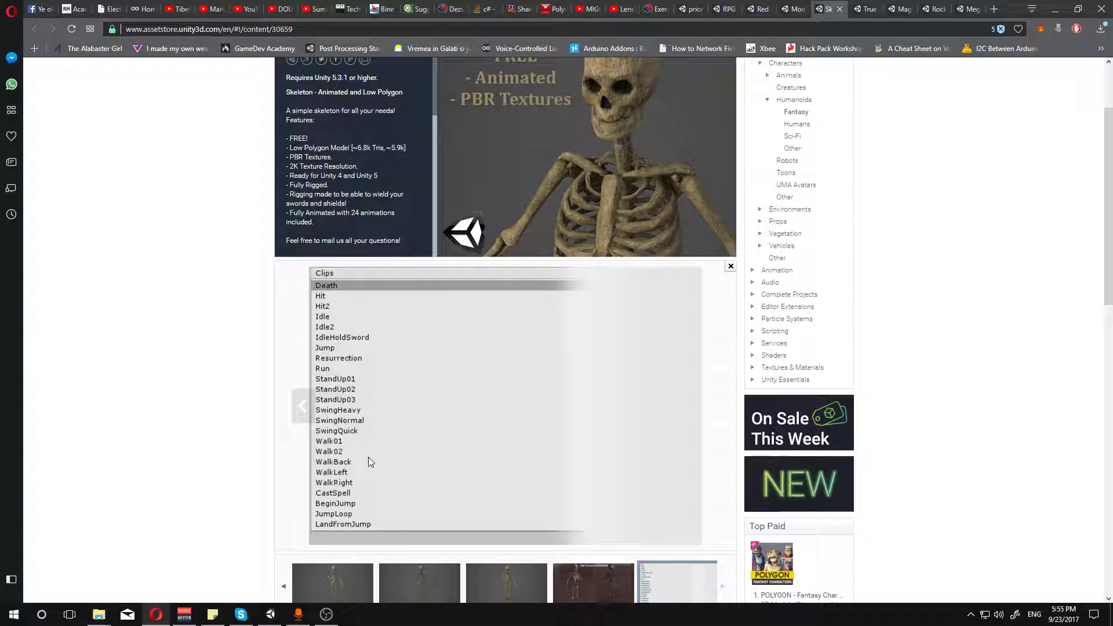
pyautogui.scroll(-3, 443, 446)
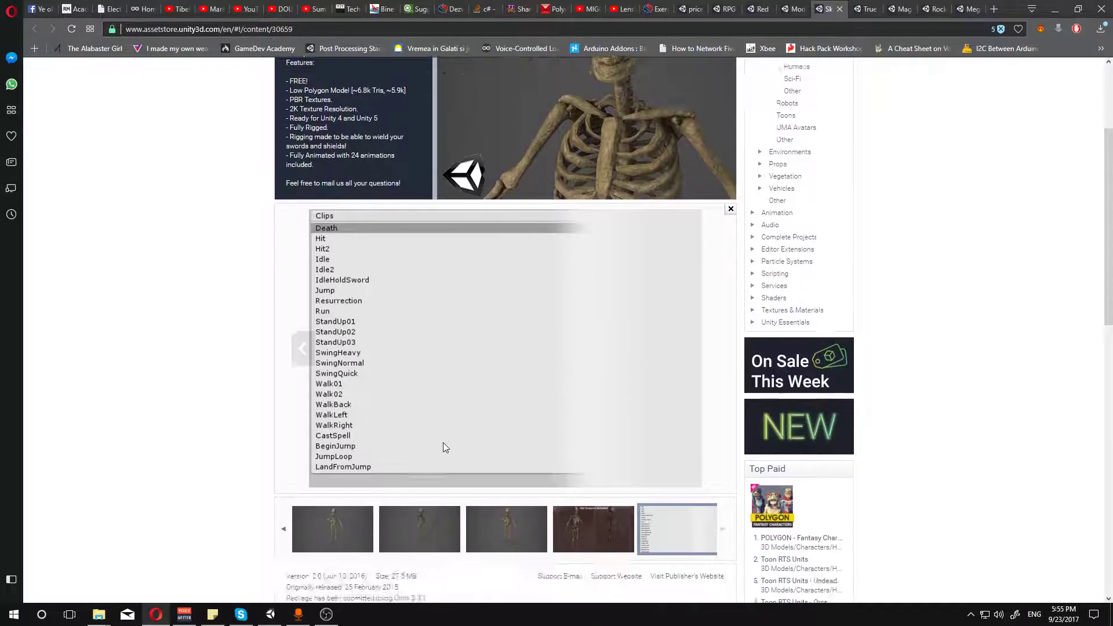
# Step: View the skeleton's Old Textures Included preview image, and return to the image listing the animation clips
pyautogui.click(590, 418)
pyautogui.scroll(4, 542, 446)
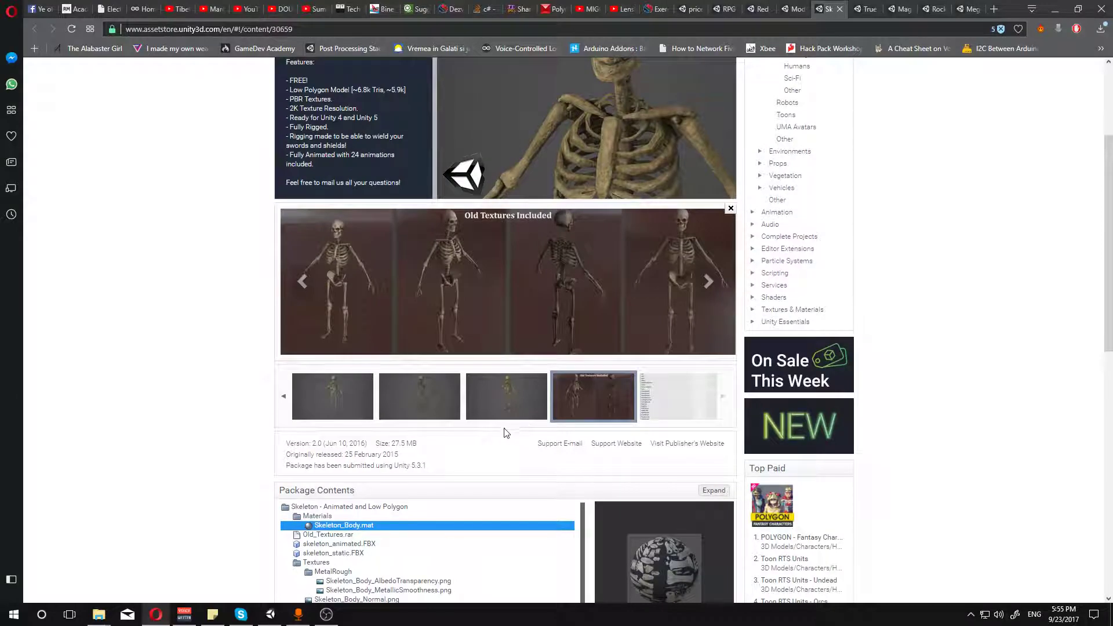
pyautogui.click(682, 521)
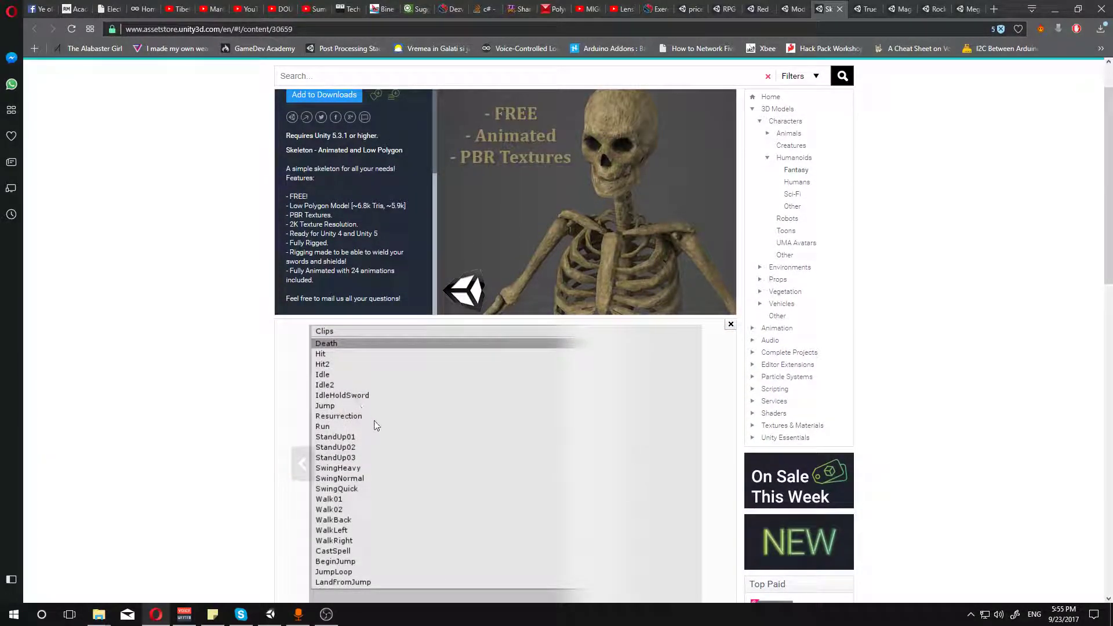
pyautogui.scroll(-1, 373, 450)
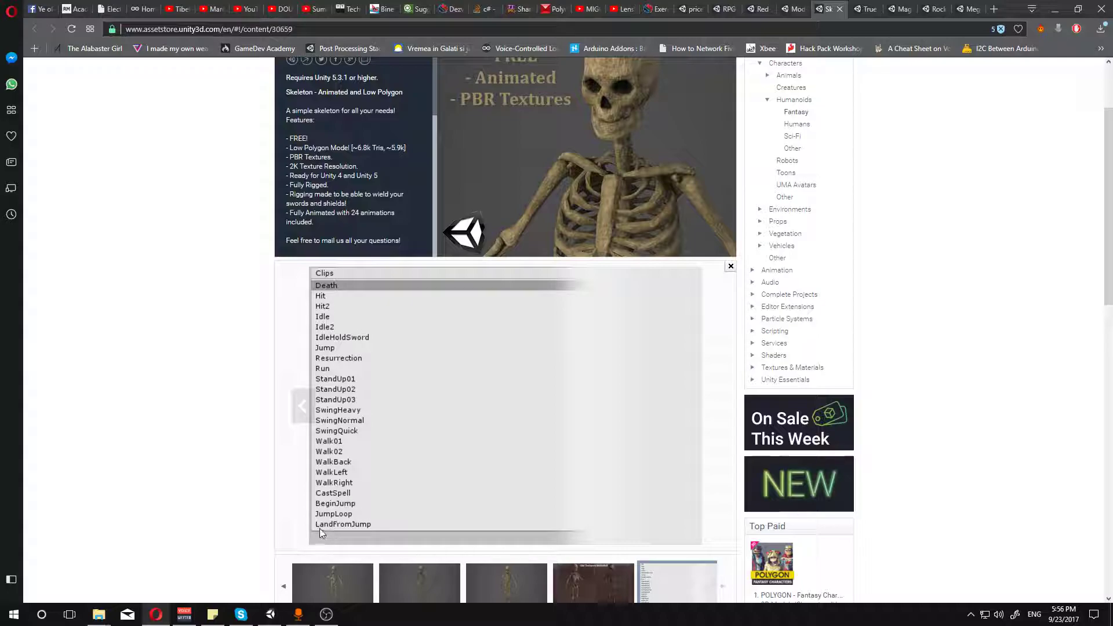
pyautogui.scroll(1, 567, 383)
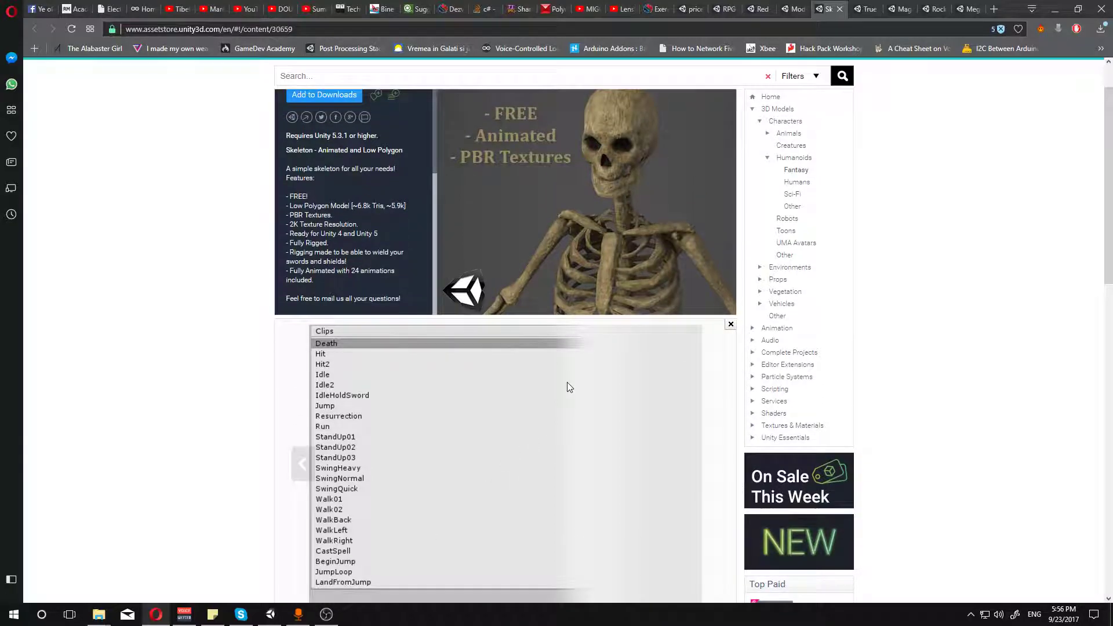
# Step: Open the True Horror - Scarecrow (PBR) asset page and view its preview images through to the last one
pyautogui.scroll(1, 441, 368)
pyautogui.scroll(2, 431, 360)
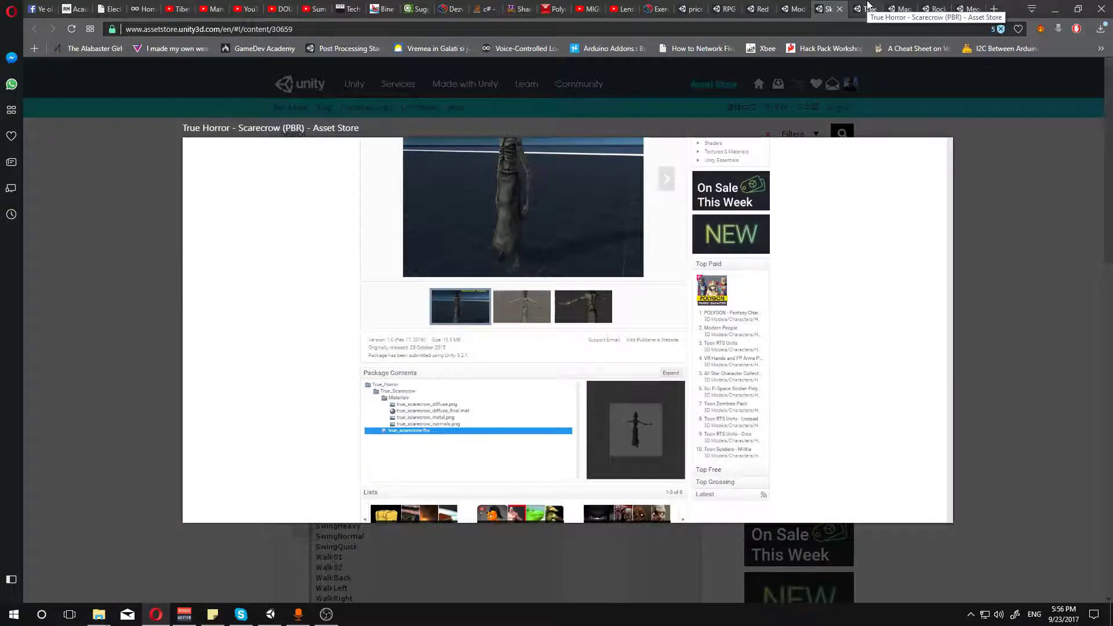
pyautogui.click(868, 7)
pyautogui.scroll(6, 414, 354)
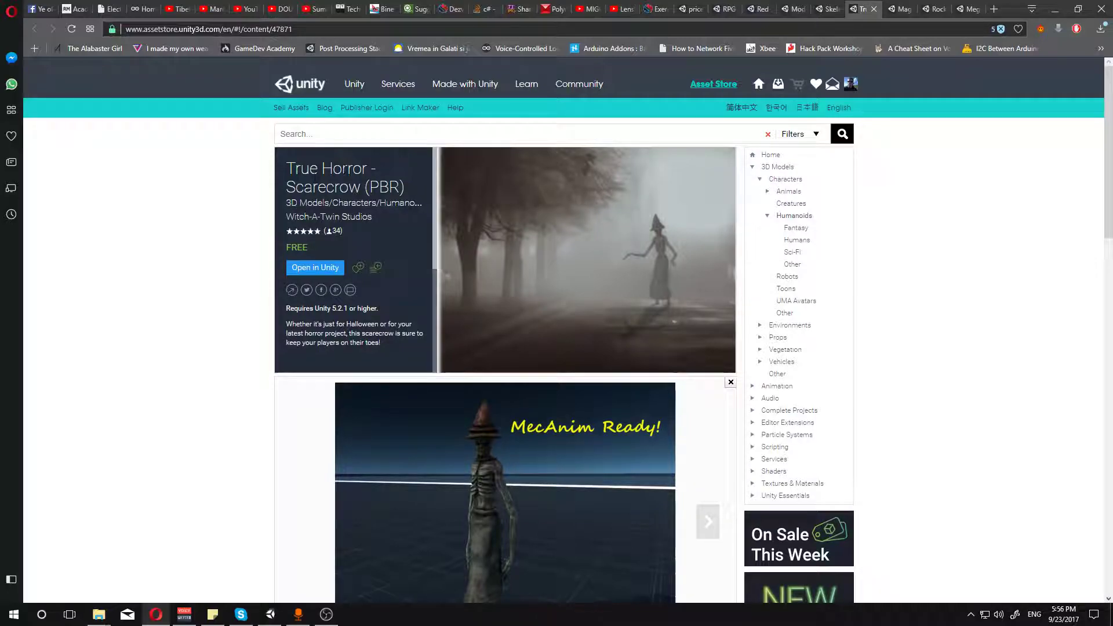
pyautogui.scroll(-3, 515, 451)
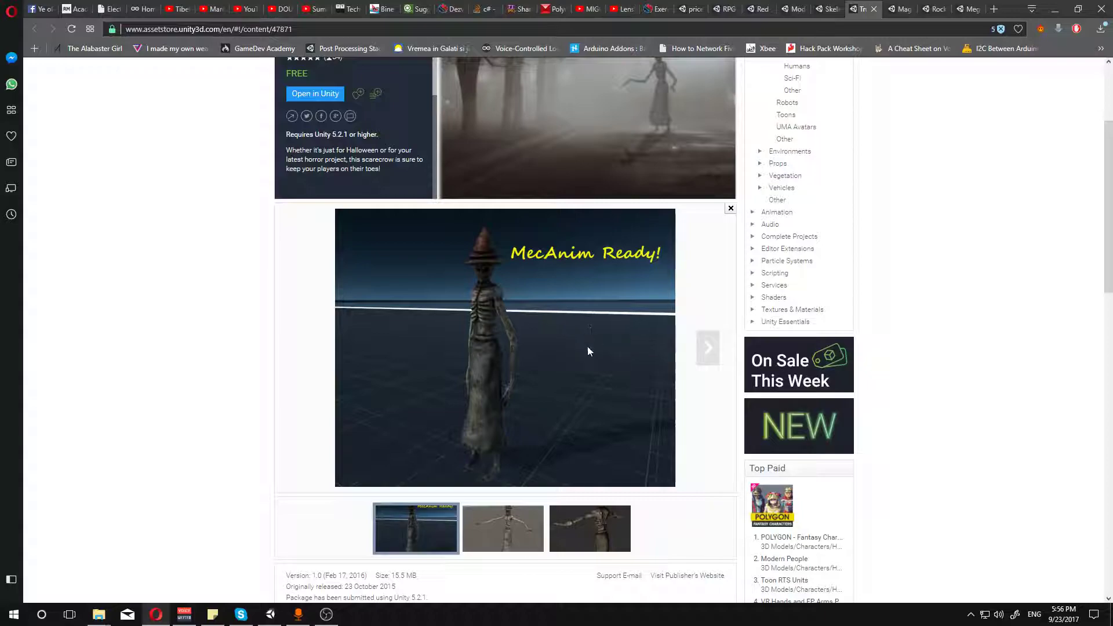
pyautogui.click(702, 353)
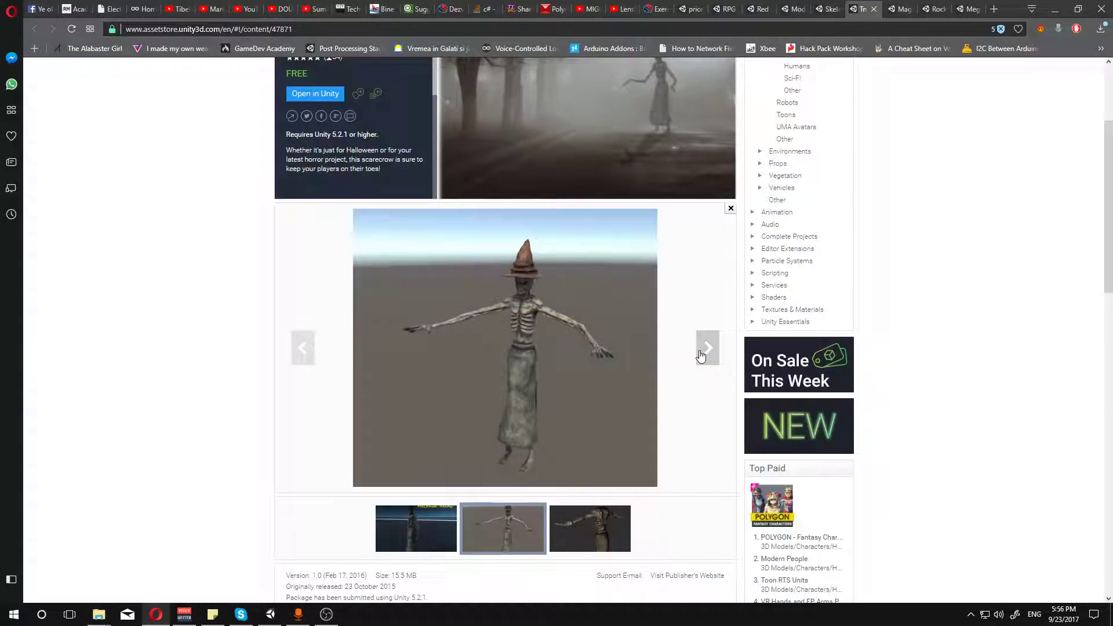
pyautogui.click(701, 354)
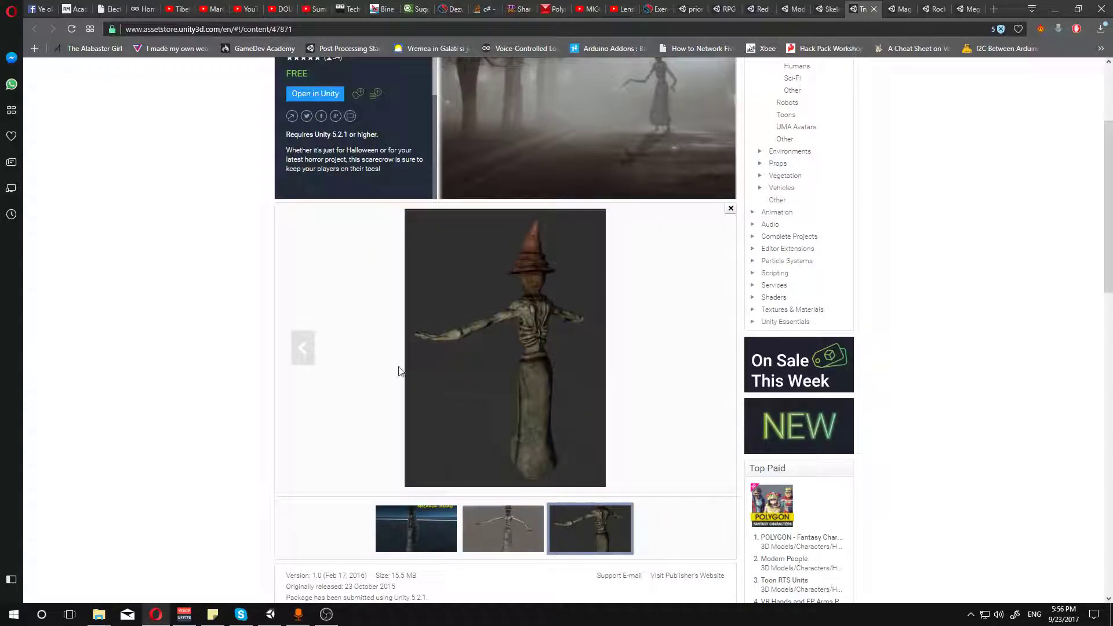
# Step: Read the scarecrow's description down to its polygon count, textures and MecAnim notes
pyautogui.scroll(3, 253, 363)
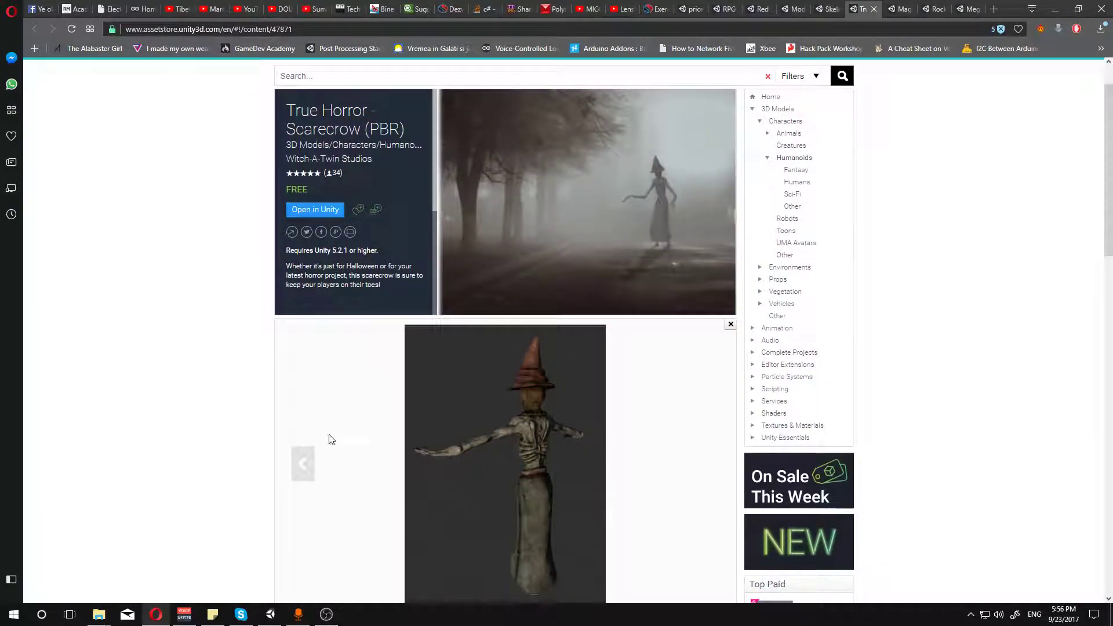
pyautogui.scroll(-1, 340, 388)
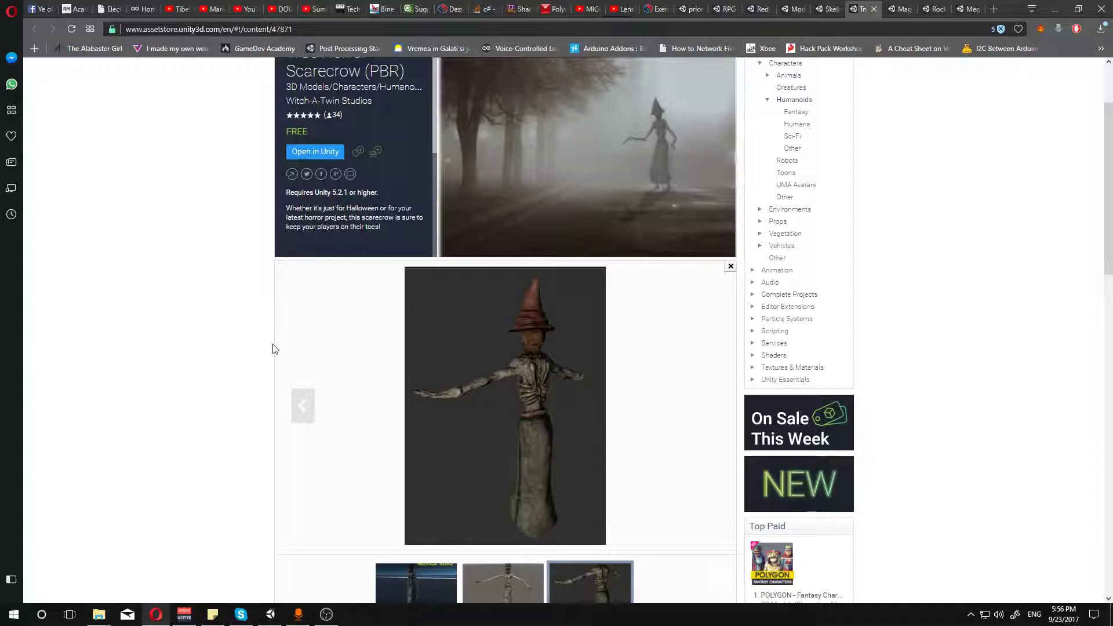
pyautogui.scroll(2, 249, 368)
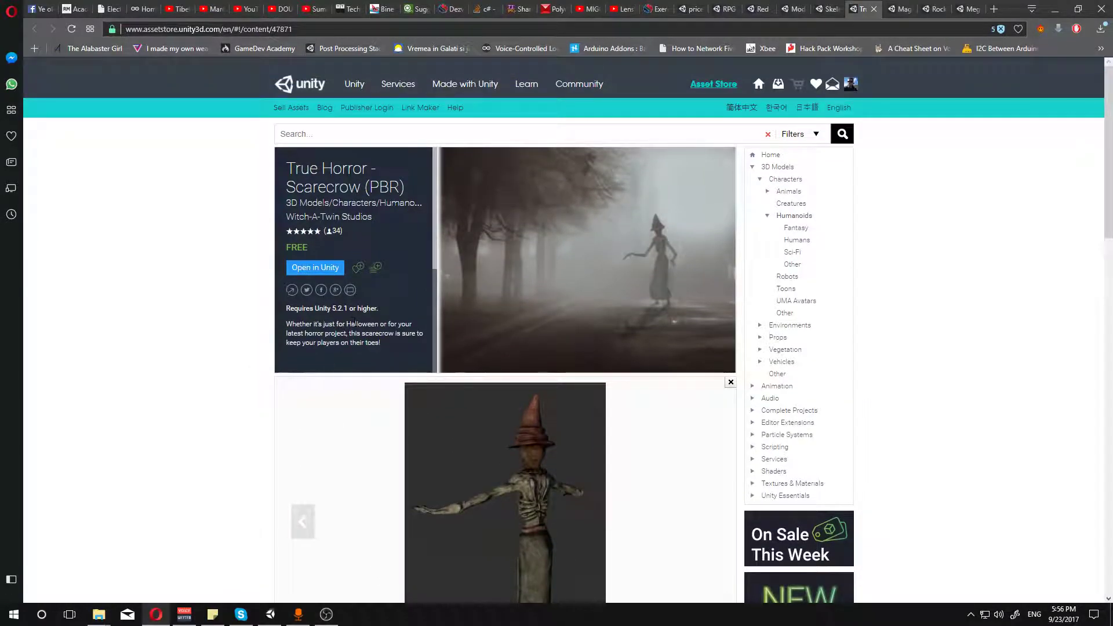
pyautogui.scroll(-1, 423, 346)
pyautogui.scroll(-3, 423, 346)
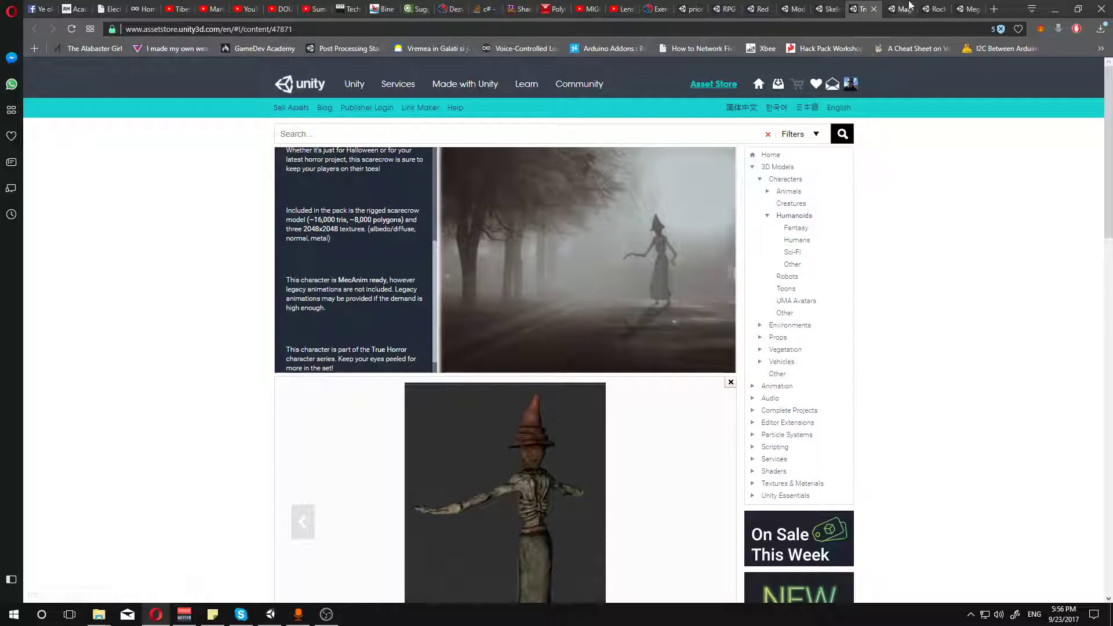
# Step: Open the Magic Pack asset page, highlight its title and look over its animation preview section
pyautogui.click(897, 9)
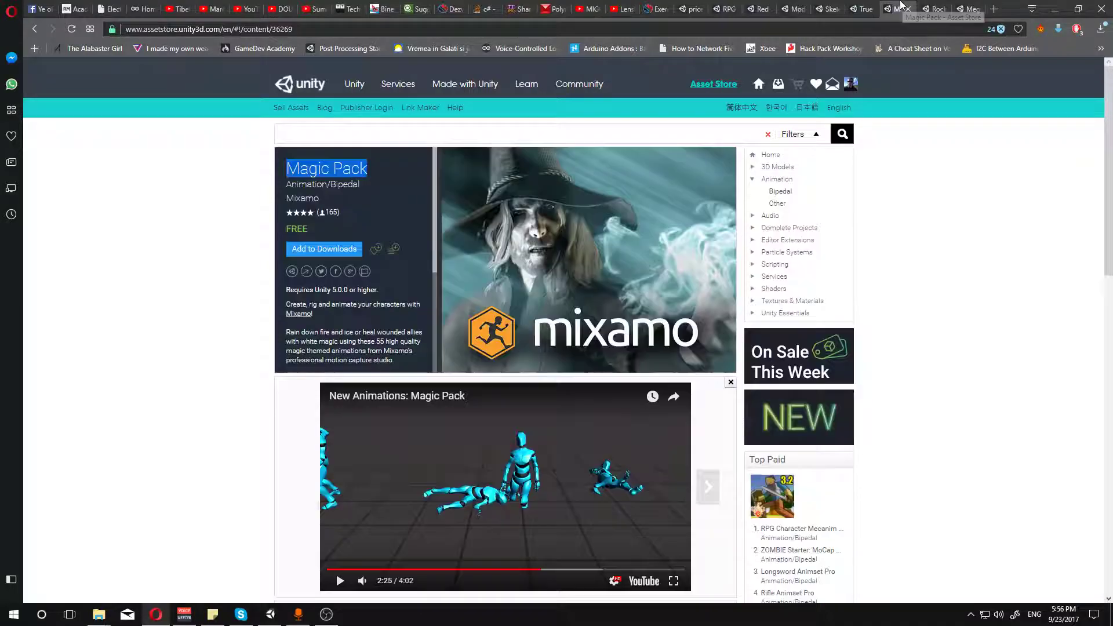
pyautogui.click(925, 123)
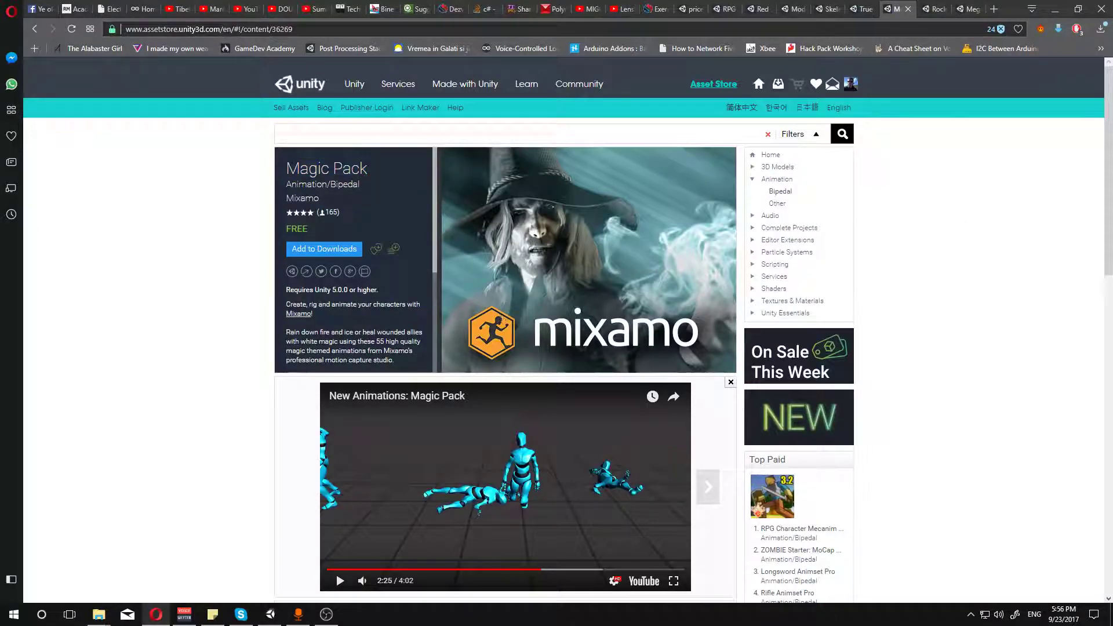
pyautogui.moveTo(288, 168); pyautogui.dragTo(369, 166)
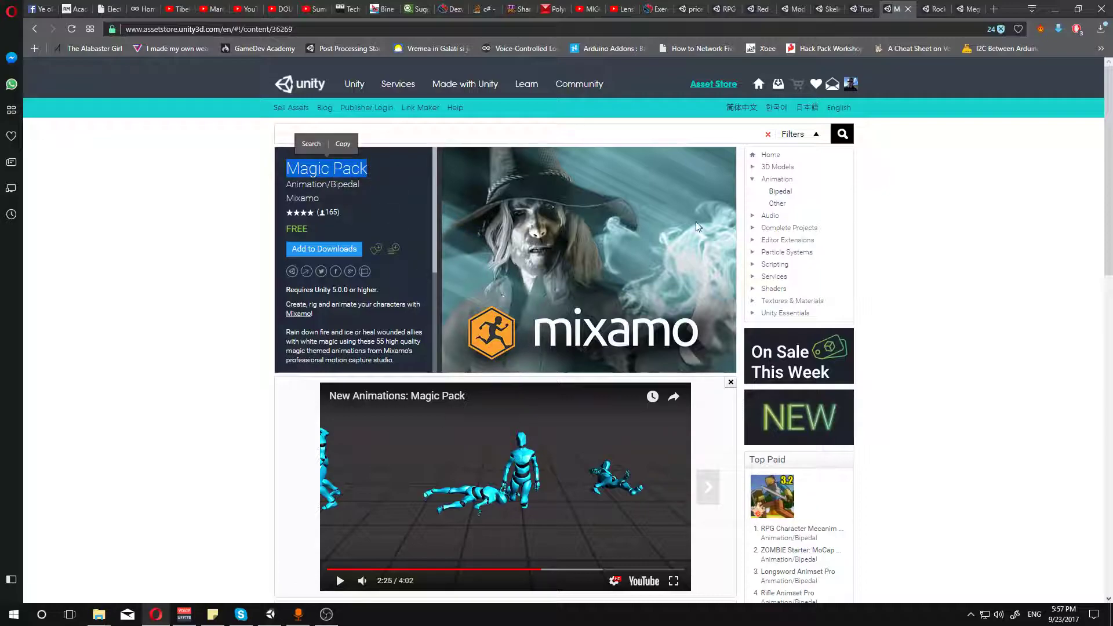
pyautogui.scroll(-3, 896, 340)
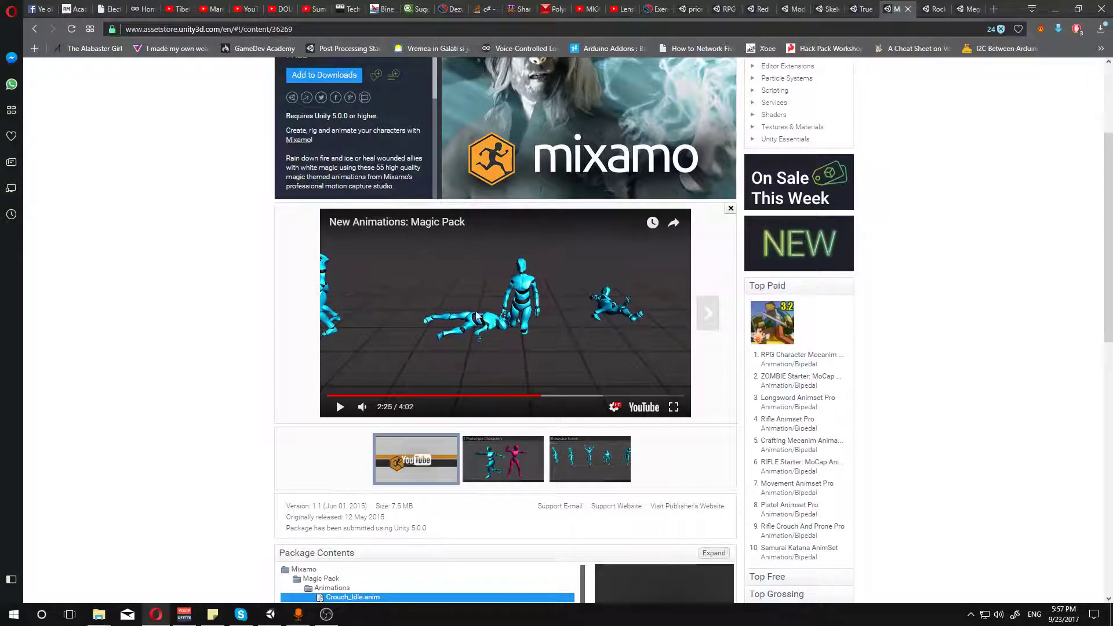
pyautogui.scroll(5, 896, 324)
# Step: Compare the scarecrow and Magic Pack asset pages by switching between them, ending on the scarecrow page
pyautogui.click(866, 9)
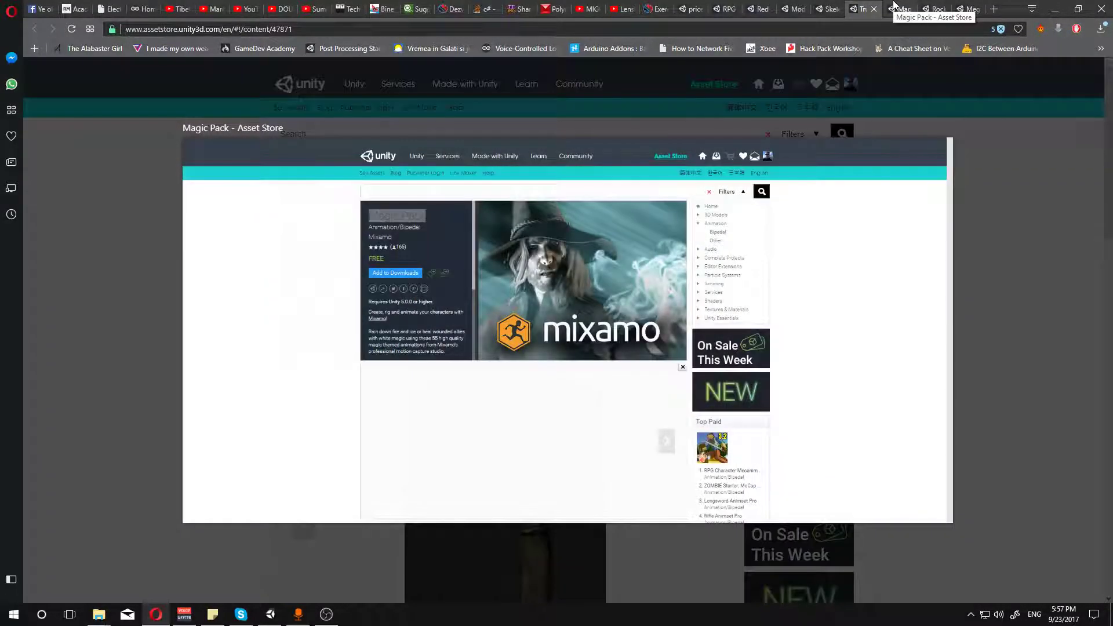
pyautogui.click(894, 7)
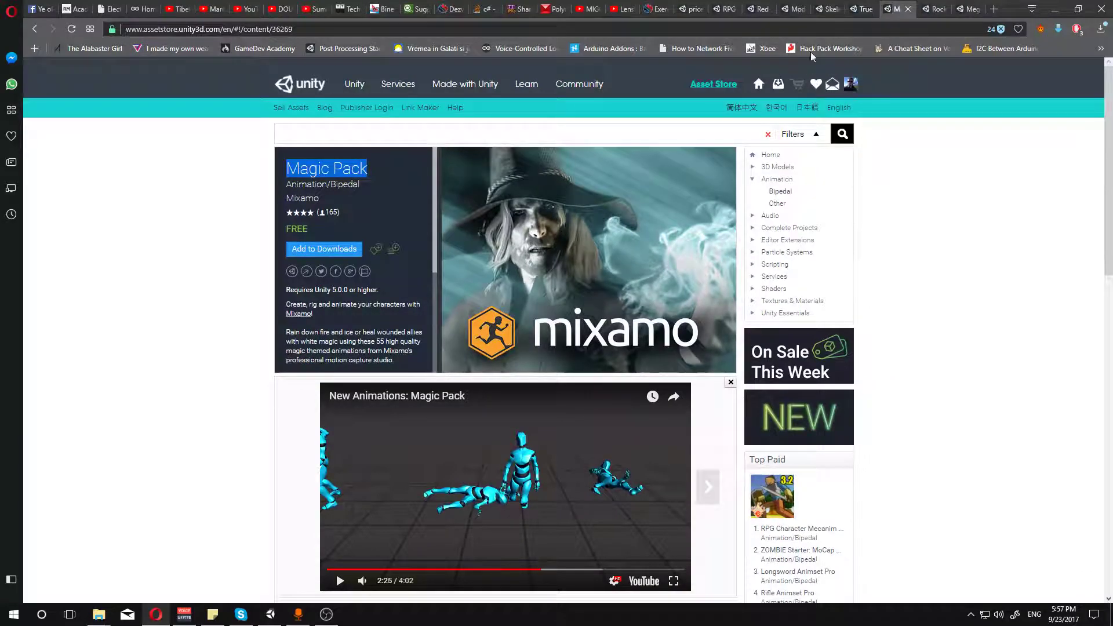
pyautogui.moveTo(864, 5)
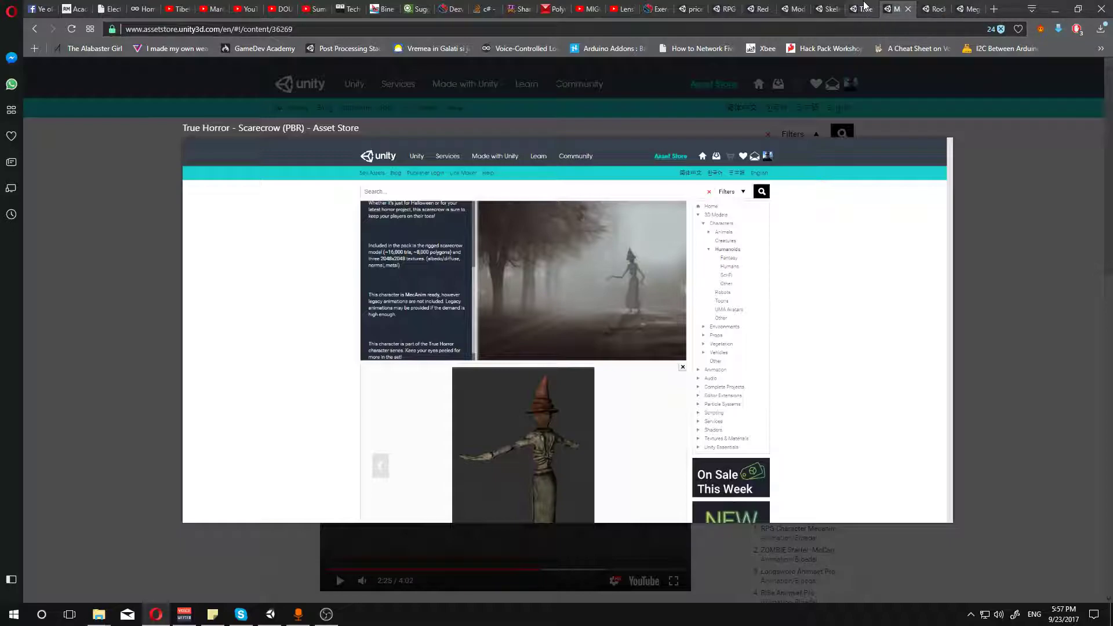
pyautogui.click(862, 8)
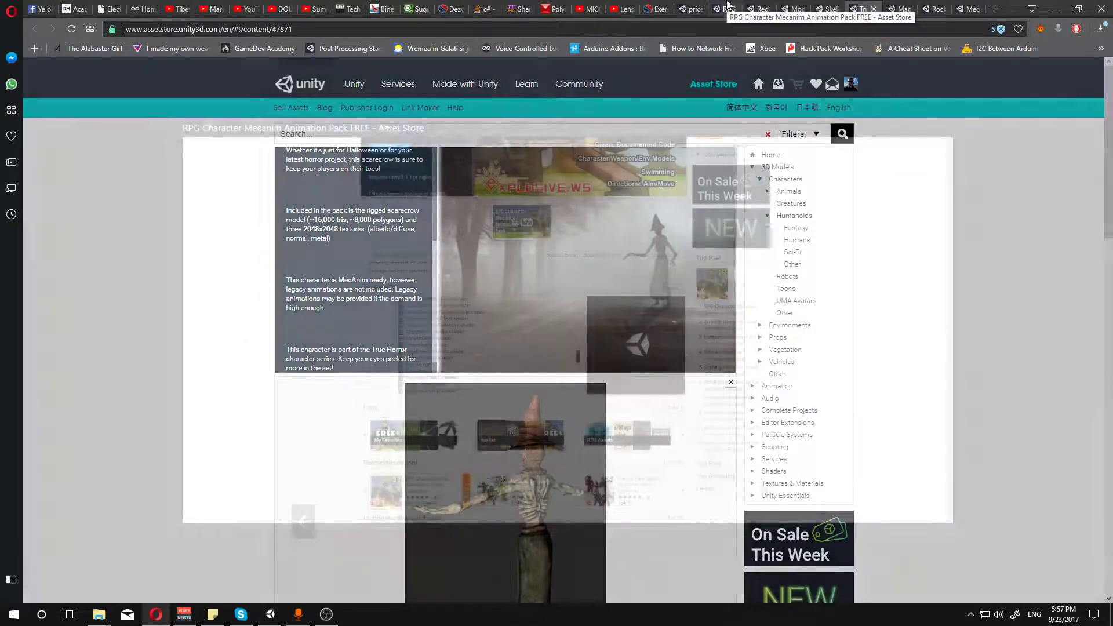
# Step: Open the RPG Character Mecanim Animation Pack FREE page, highlight its title and examine the animations in its package contents
pyautogui.click(728, 8)
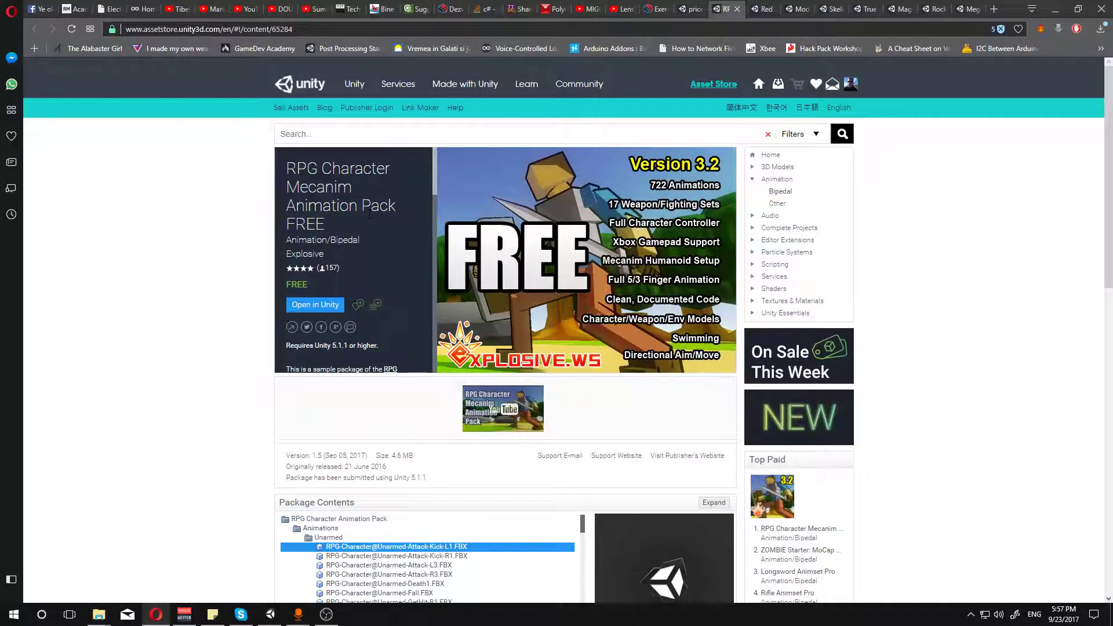
pyautogui.moveTo(281, 166); pyautogui.dragTo(381, 214)
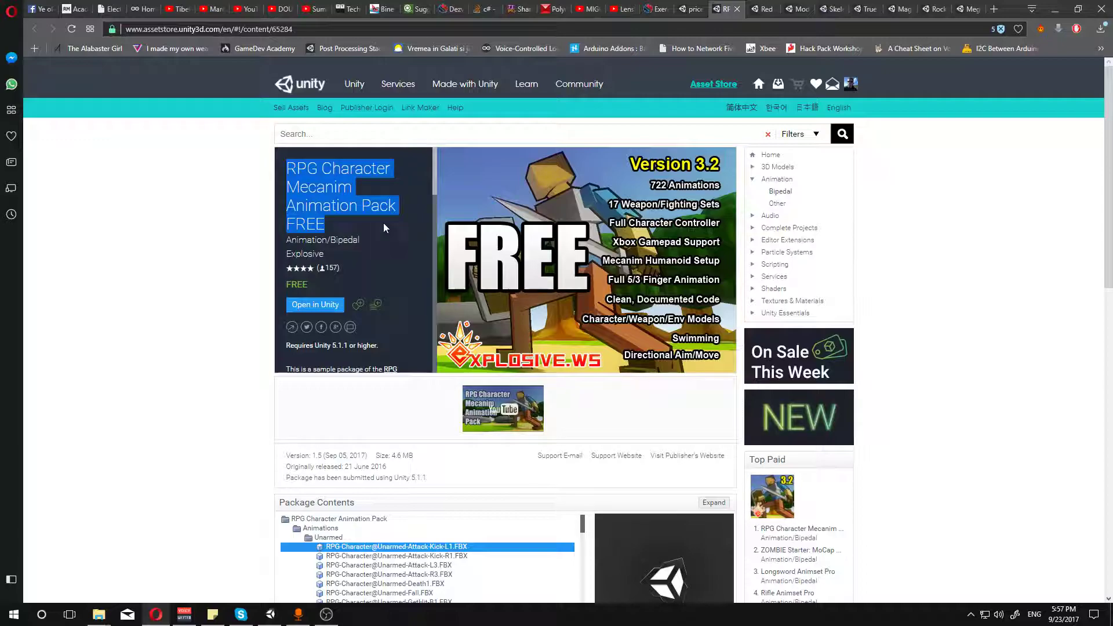
pyautogui.scroll(-5, 488, 321)
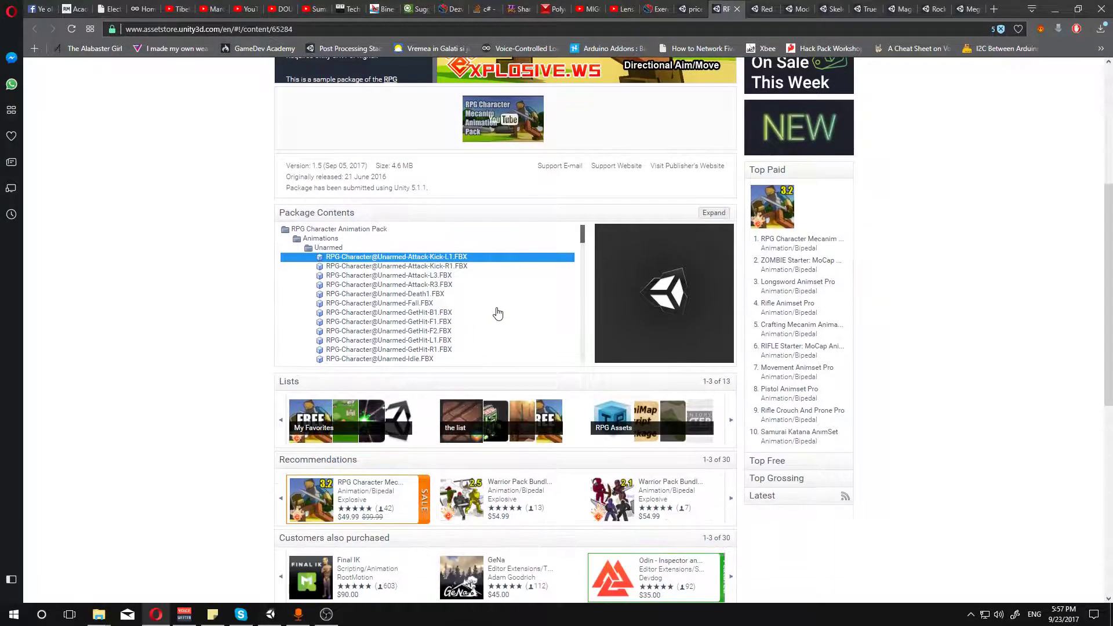
pyautogui.moveTo(583, 246); pyautogui.dragTo(582, 279)
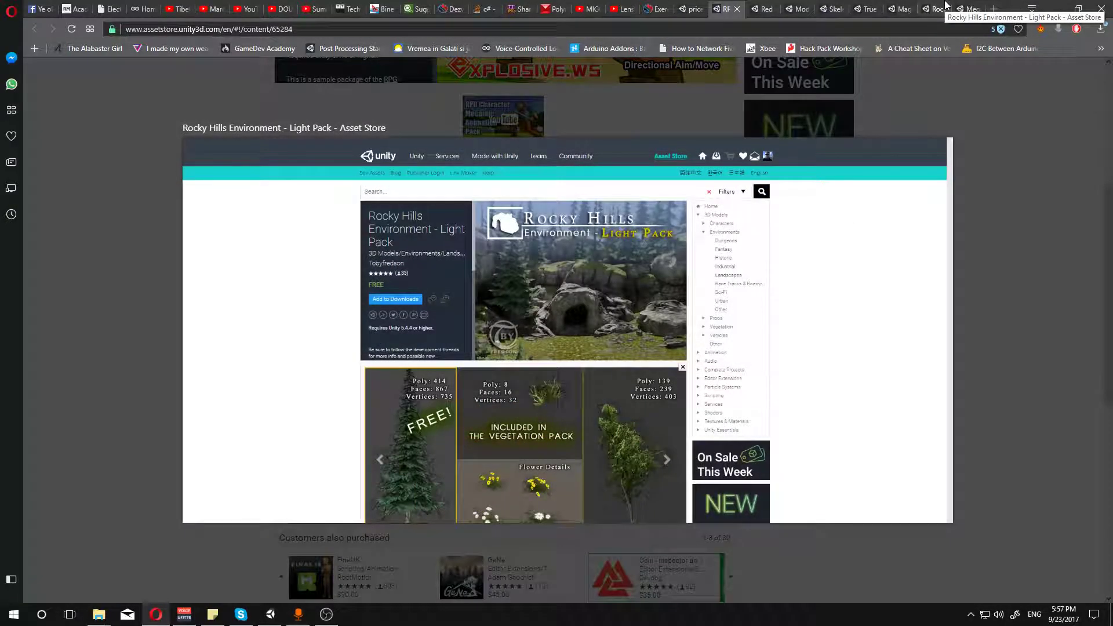
# Step: Open the Rocky Hills Environment - Light Pack asset page and look over its vegetation preview image and package contents
pyautogui.click(945, 7)
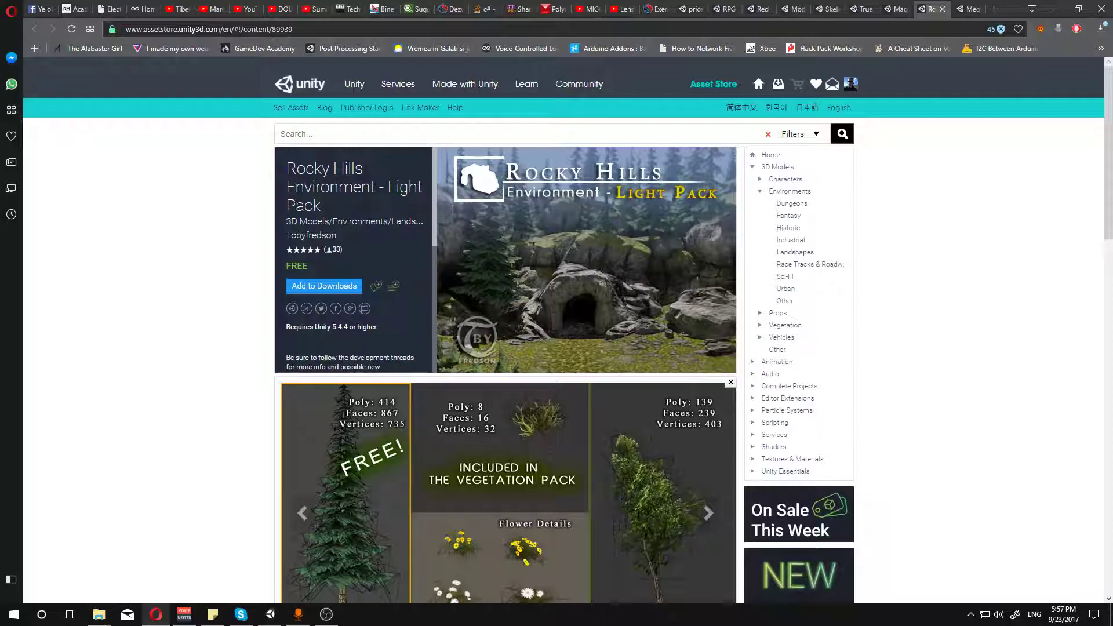
pyautogui.scroll(-3, 381, 282)
pyautogui.scroll(-5, 163, 370)
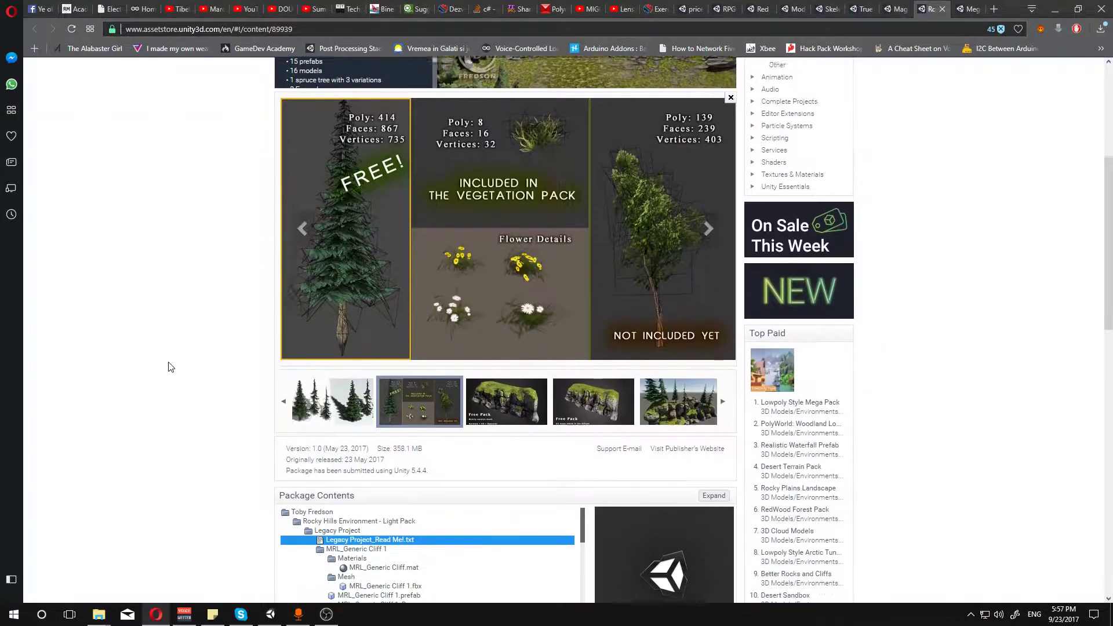
# Step: Read the texture, tile and prefab entries in the Rocky Hills feature list, and return to the start of the description
pyautogui.scroll(3, 163, 370)
pyautogui.scroll(-2, 357, 176)
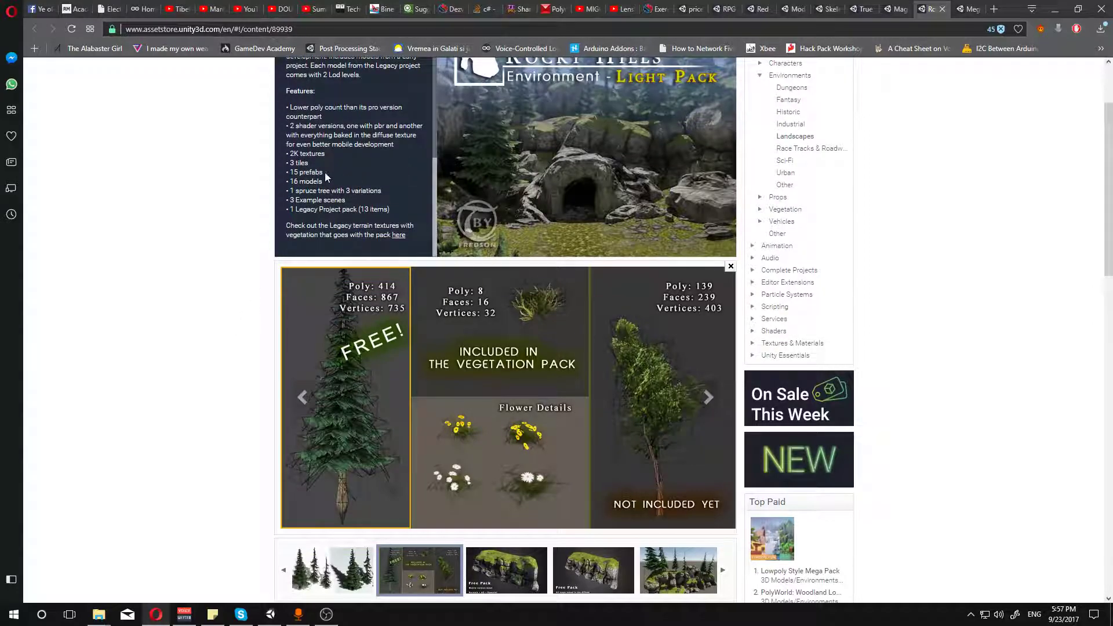
pyautogui.moveTo(288, 156); pyautogui.dragTo(325, 167)
pyautogui.click(332, 167)
pyautogui.scroll(5, 378, 175)
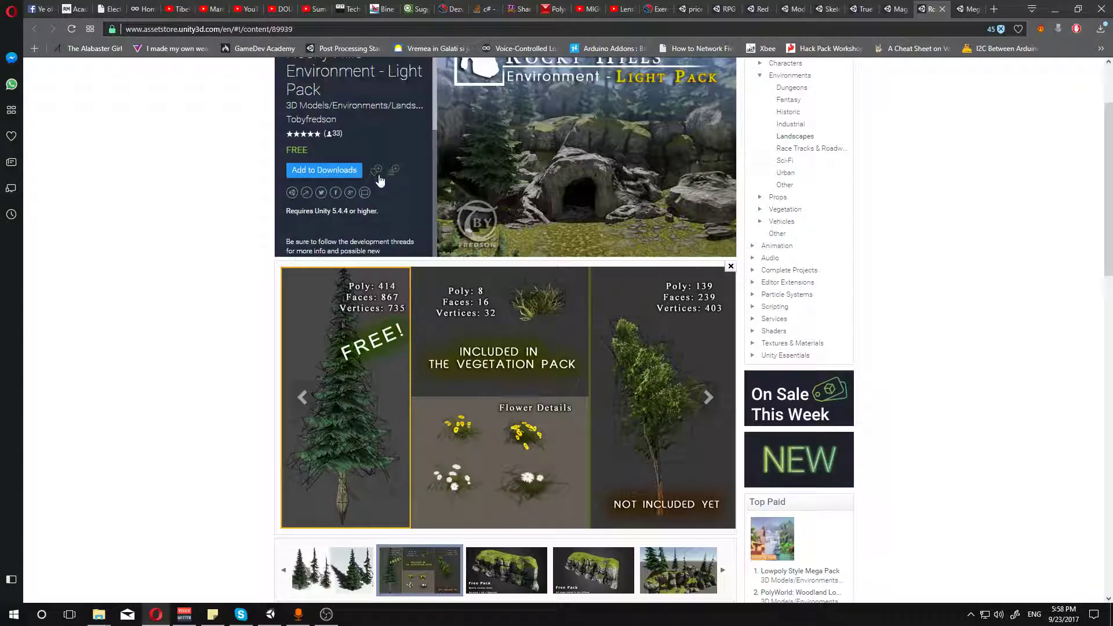
pyautogui.scroll(2, 652, 193)
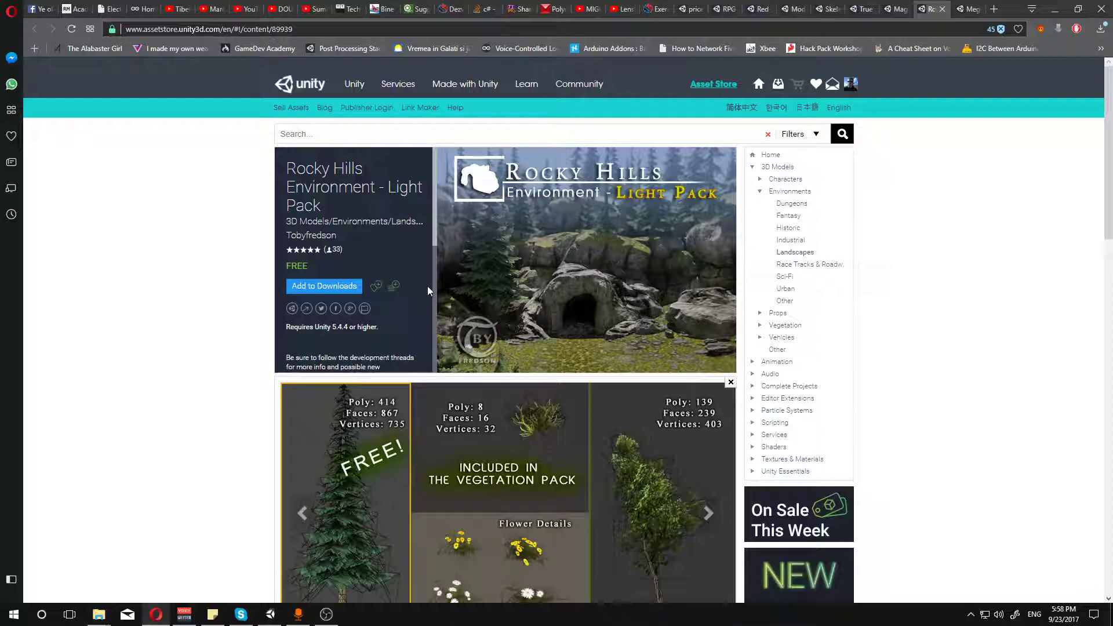
pyautogui.scroll(-5, 428, 288)
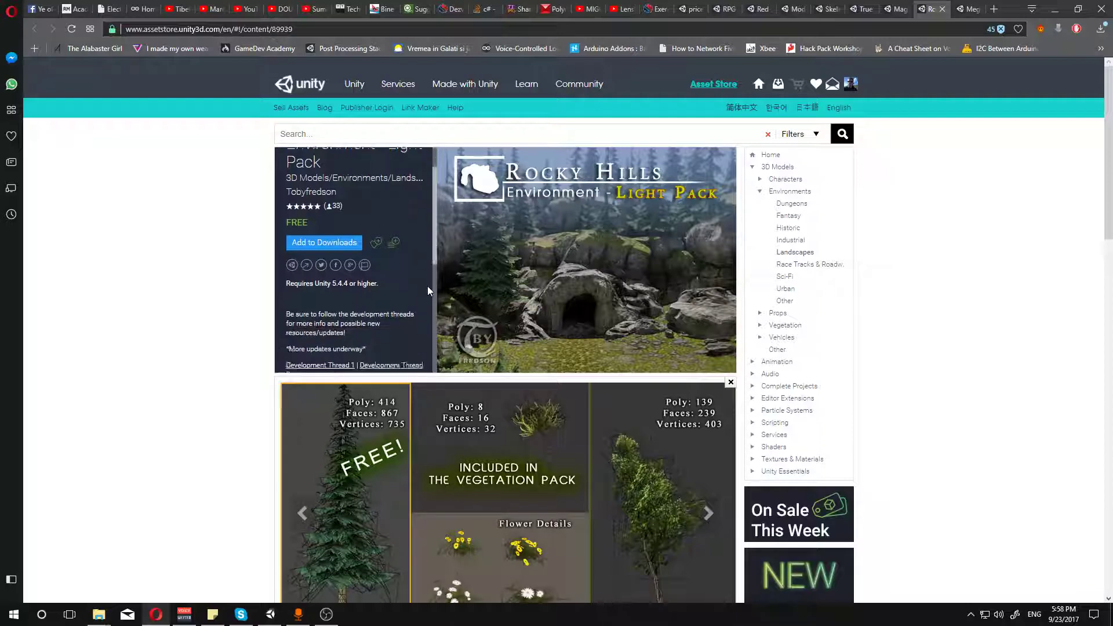
# Step: Open the Mega Fantasy Props Pack asset page and look over its description, preview image and package contents
pyautogui.click(976, 6)
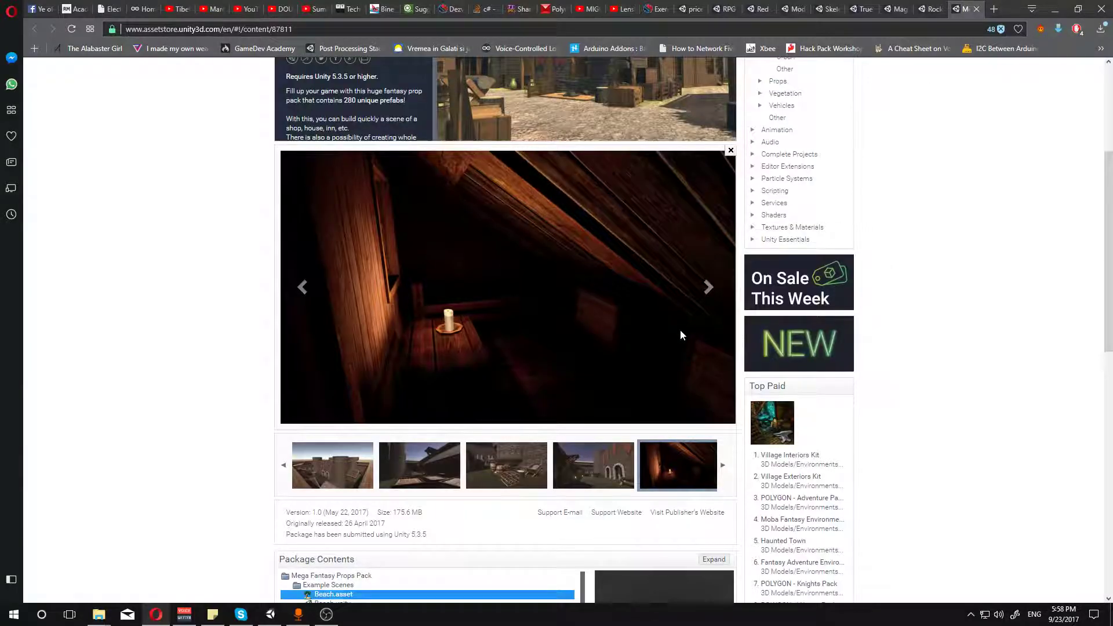
pyautogui.scroll(4, 679, 331)
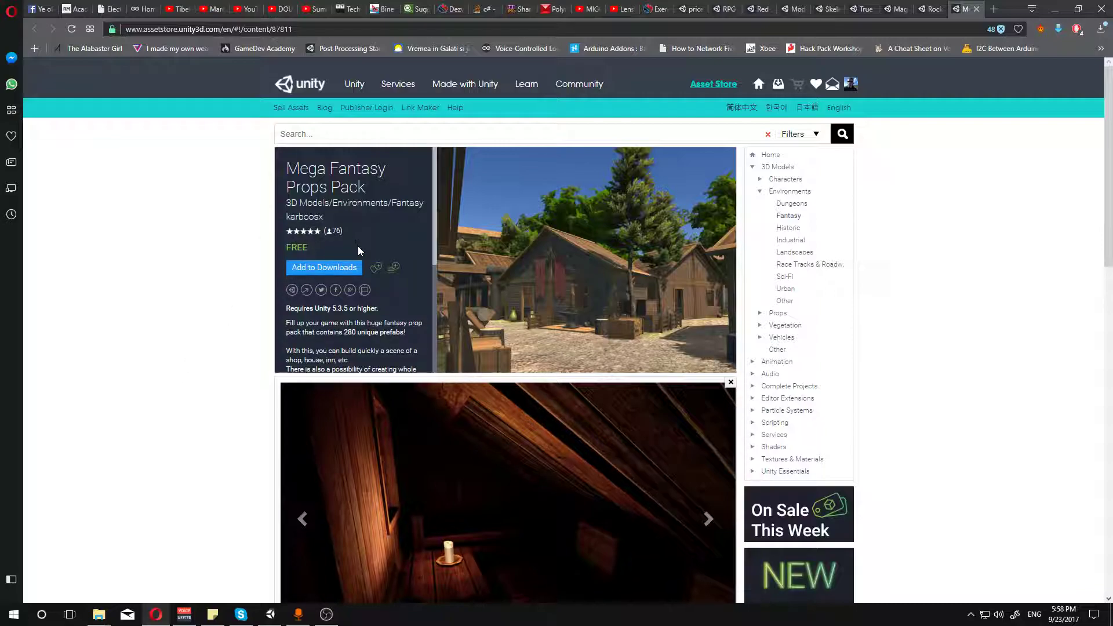
pyautogui.scroll(-5, 246, 303)
pyautogui.scroll(-3, 346, 521)
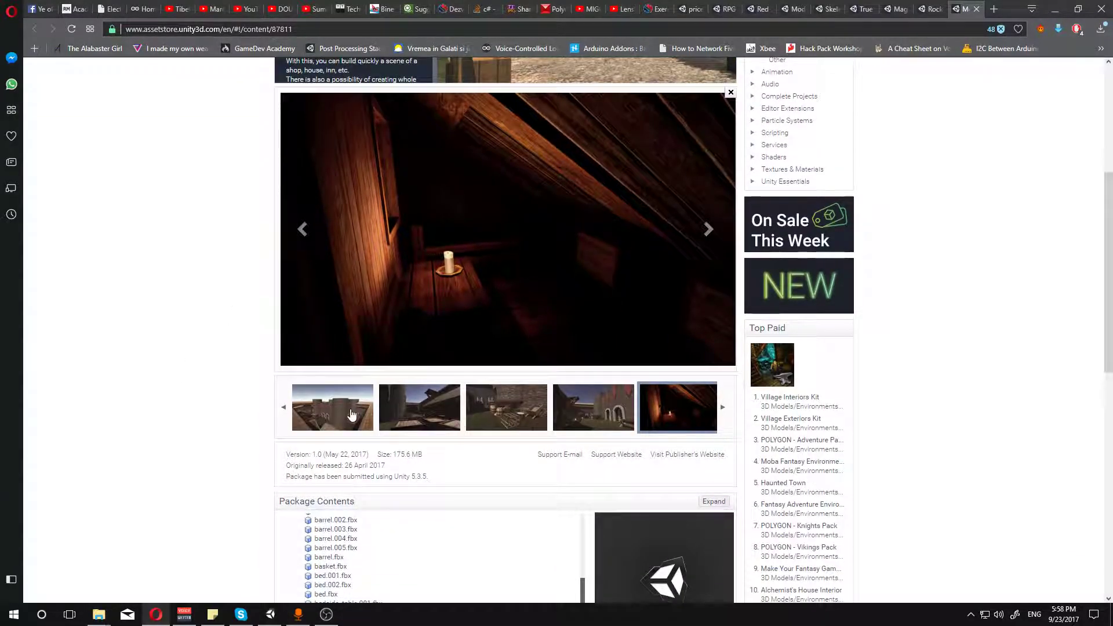
# Step: Play the Mega Fantasy Props Pack (White Room Test) preview video in full screen and skip ahead to about 0:37
pyautogui.click(284, 407)
pyautogui.moveTo(288, 412); pyautogui.dragTo(399, 407)
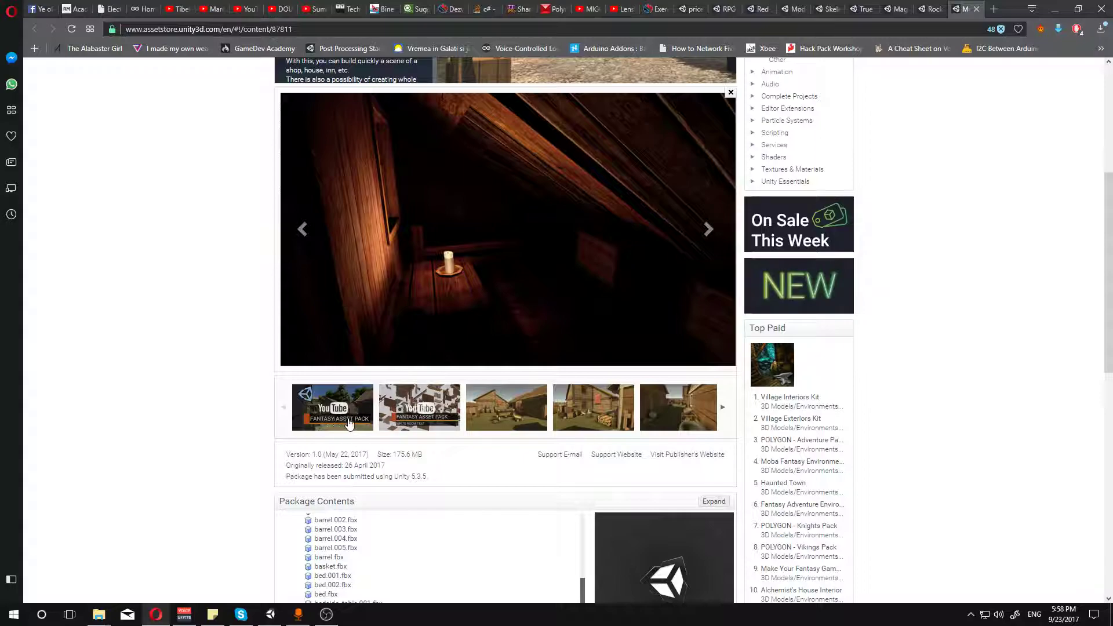
pyautogui.click(428, 407)
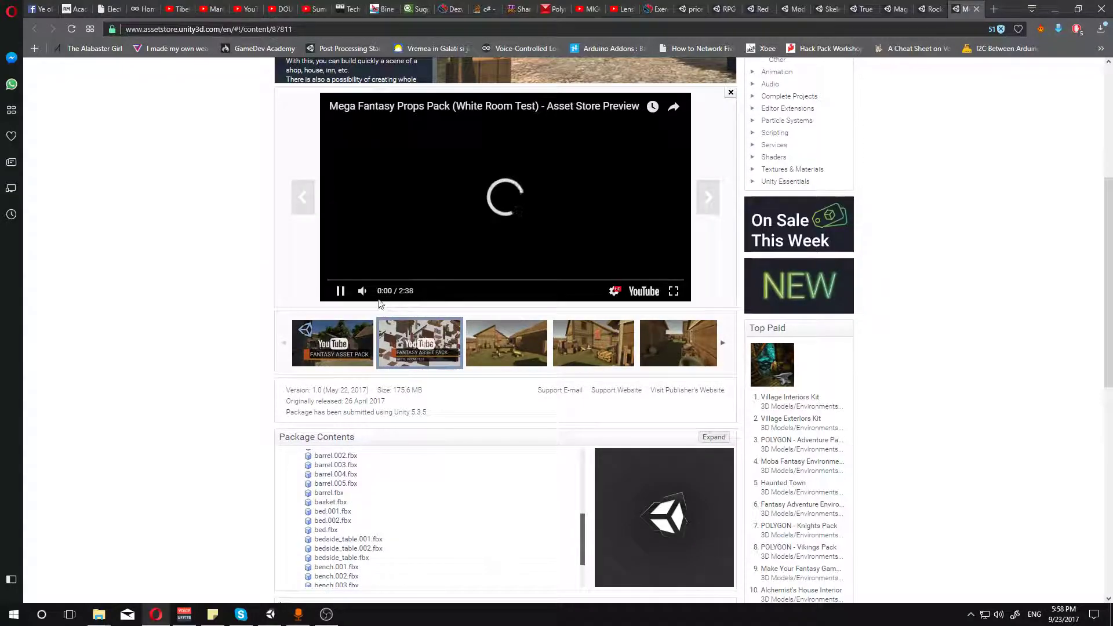
pyautogui.click(673, 291)
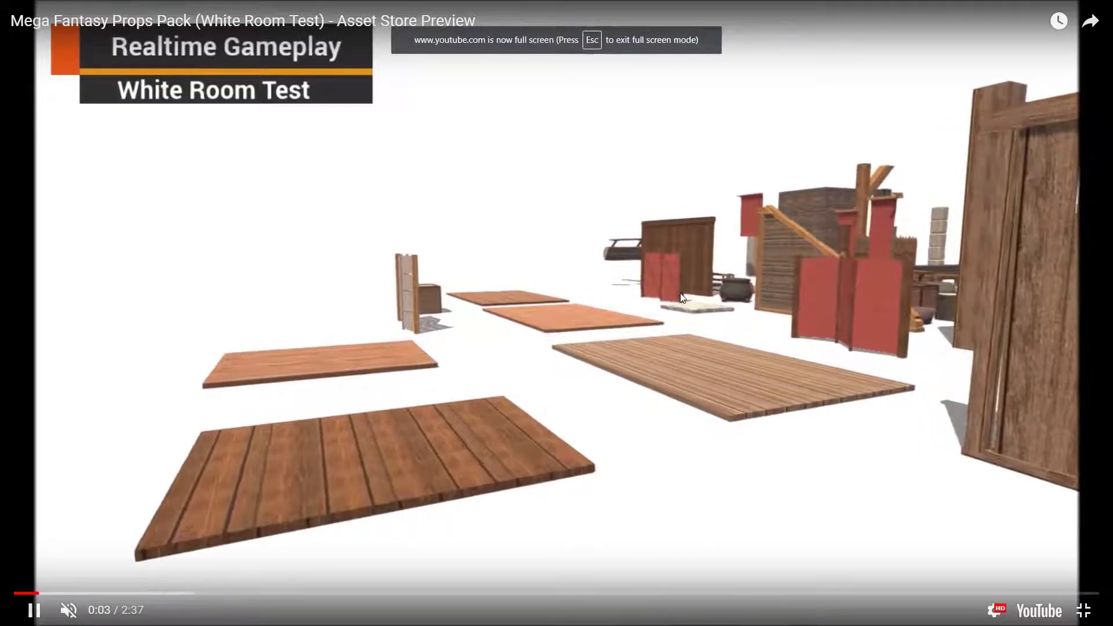
pyautogui.click(147, 592)
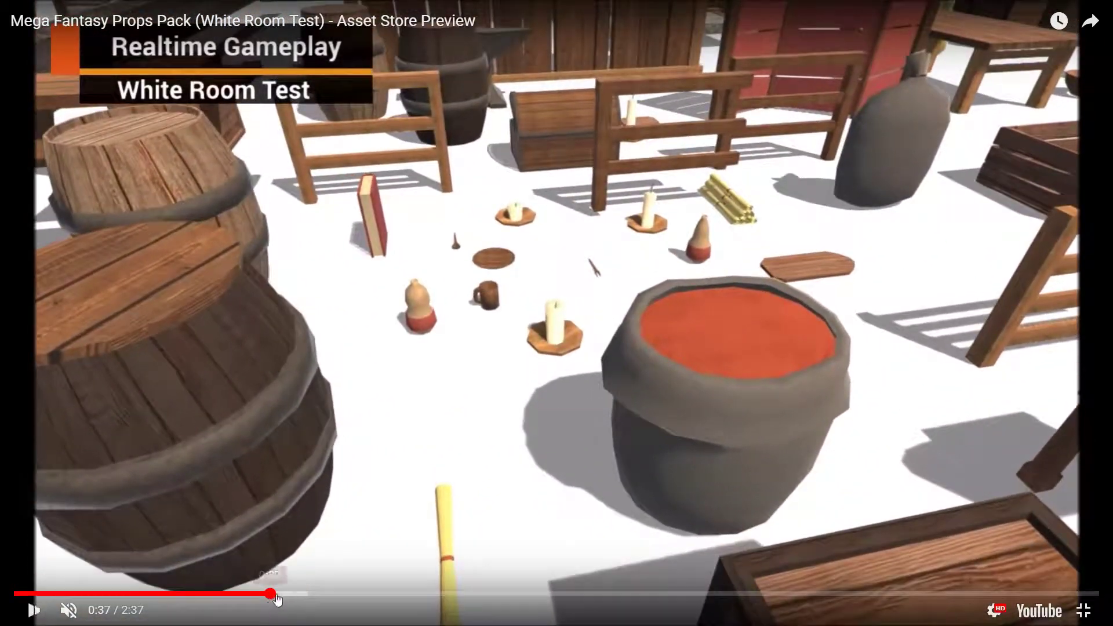
pyautogui.click(264, 592)
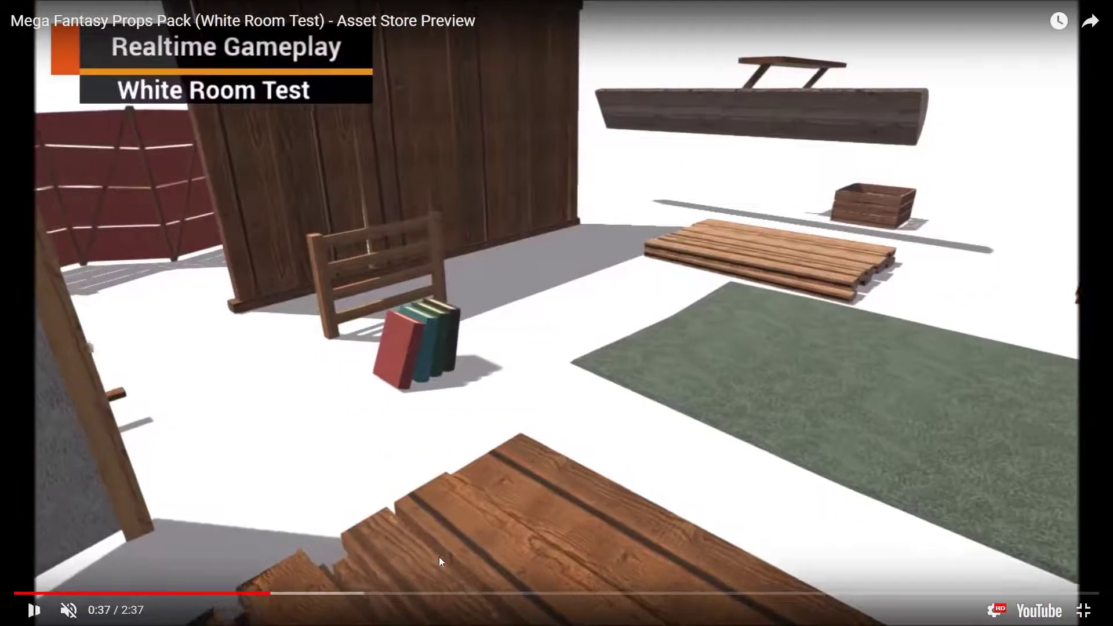
# Step: Skip through the Mega Fantasy Props Pack preview video to about 1:21, leave full screen, and pause it
pyautogui.moveTo(386, 592); pyautogui.dragTo(431, 597)
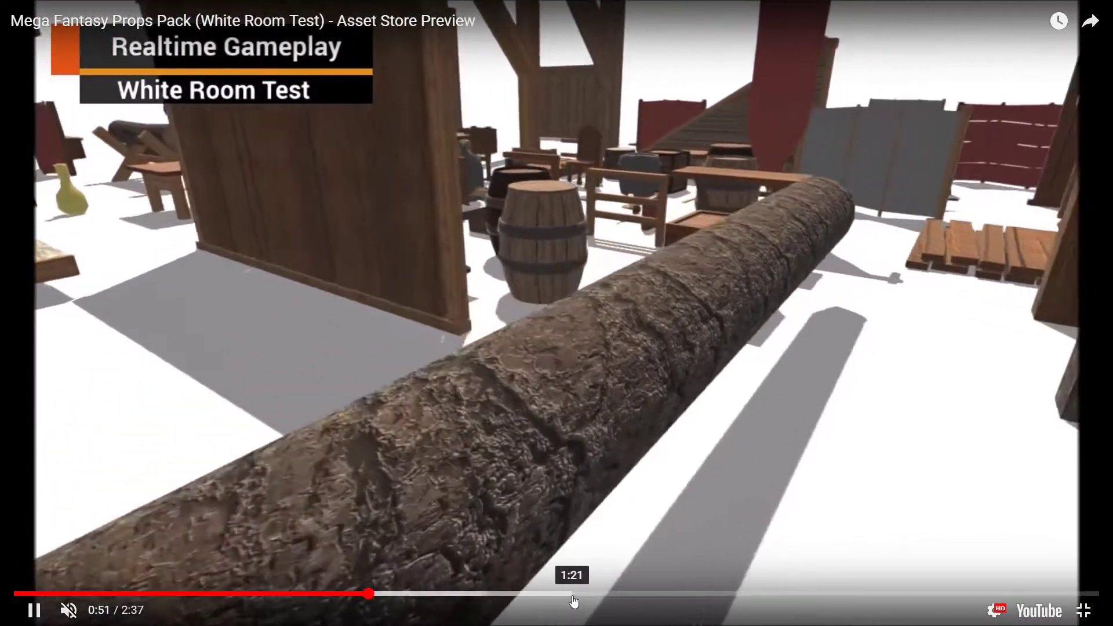
pyautogui.click(574, 592)
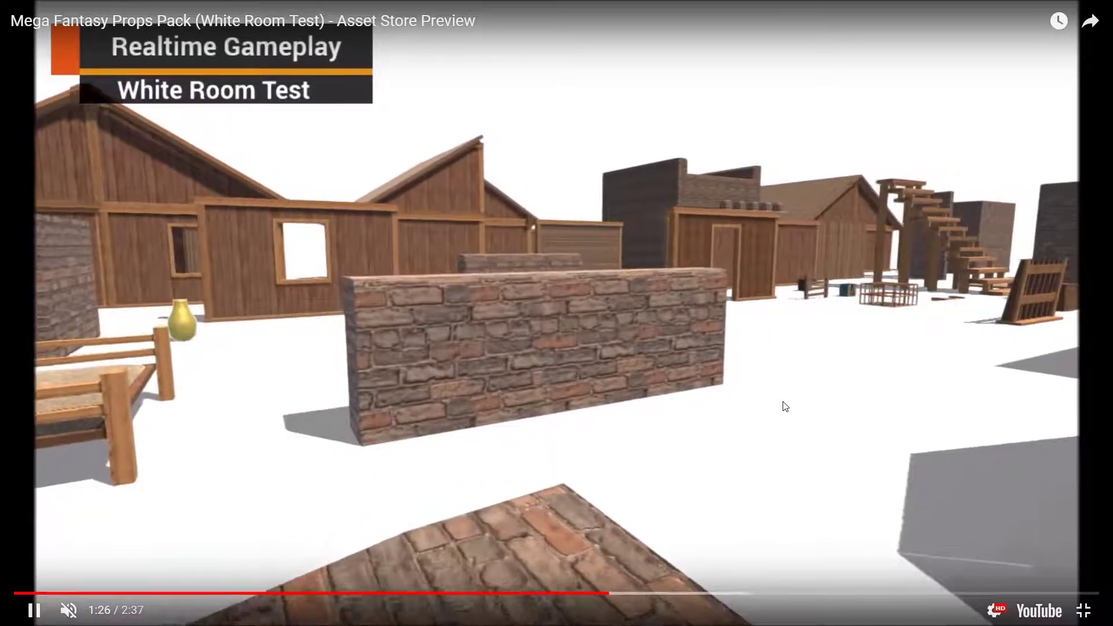
pyautogui.press('Escape')
pyautogui.click(340, 291)
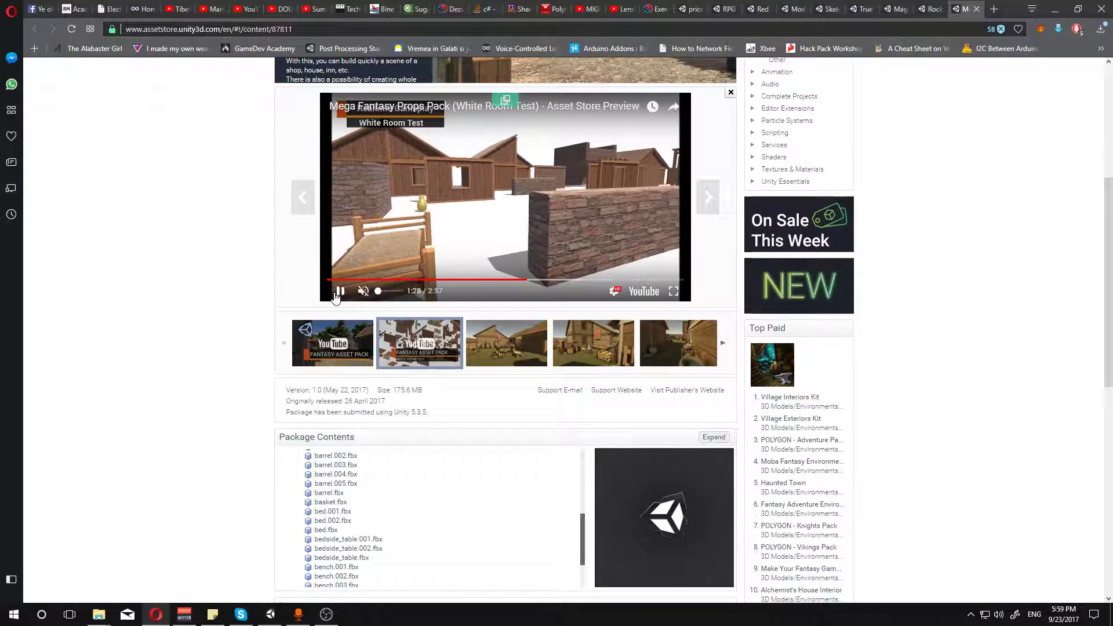
pyautogui.scroll(5, 333, 368)
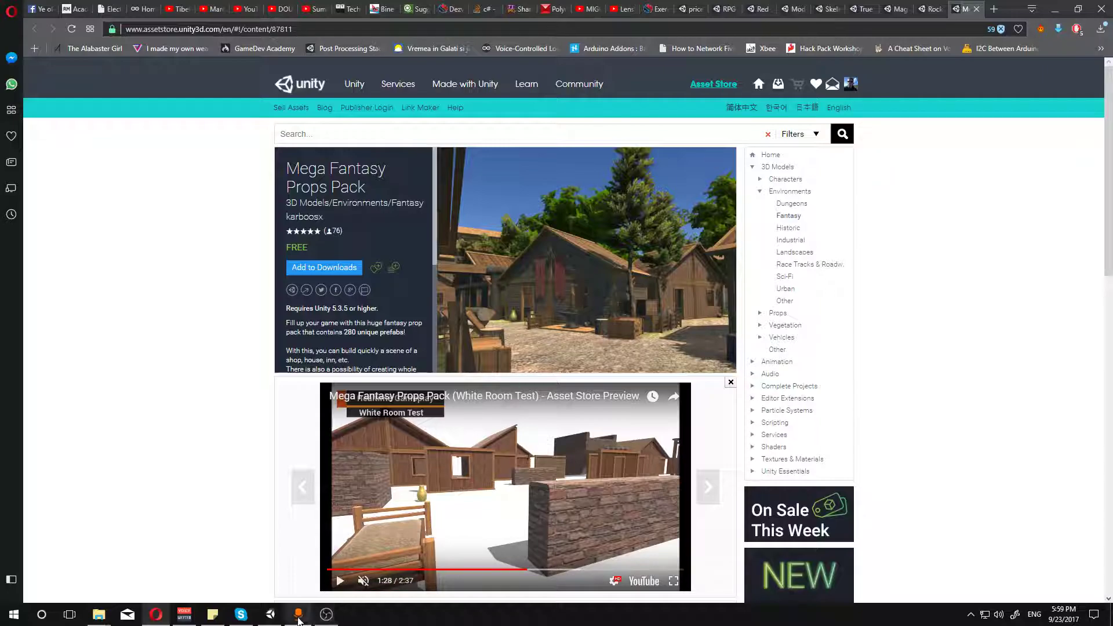
# Step: Switch to Unity, widen the Project window's folder tree, and show the contents of the Character Pack folder
pyautogui.click(270, 614)
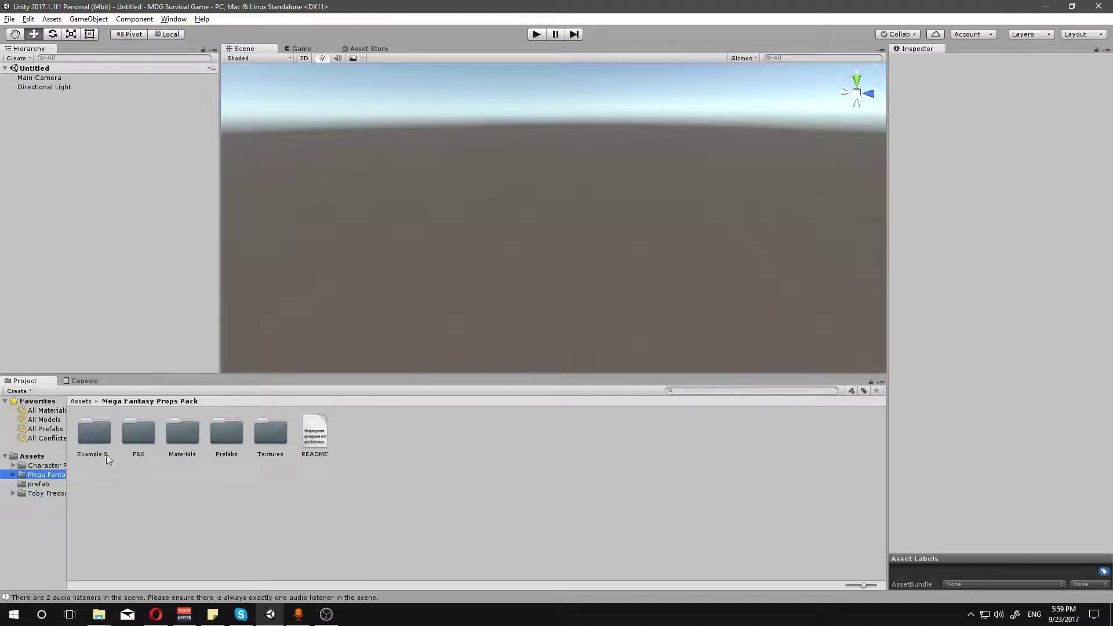
pyautogui.click(64, 456)
pyautogui.moveTo(67, 451); pyautogui.dragTo(129, 451)
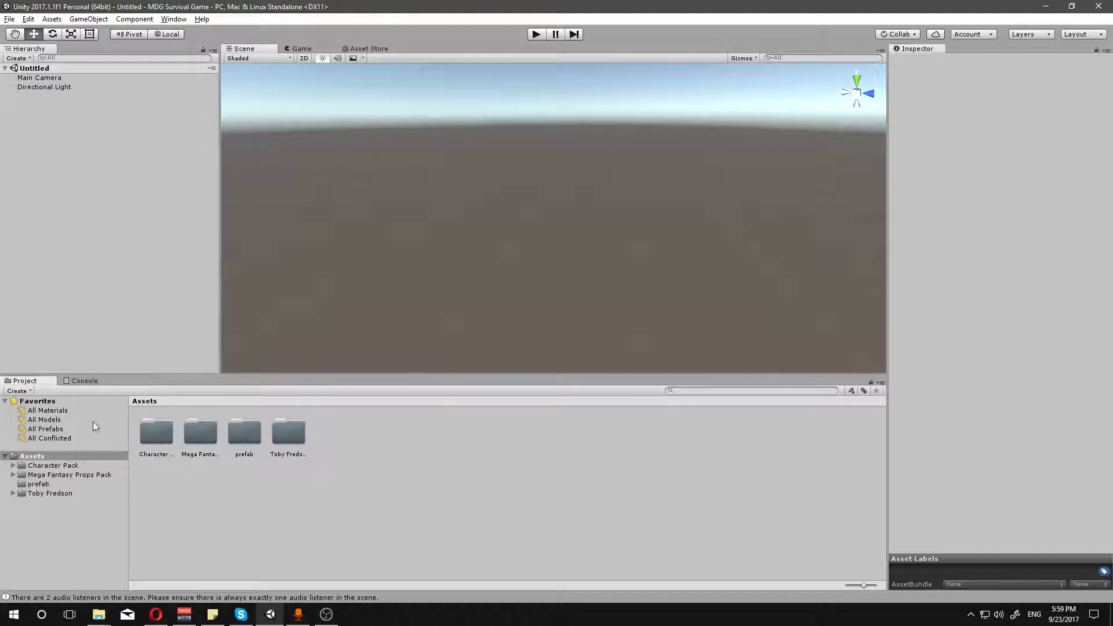
pyautogui.click(68, 466)
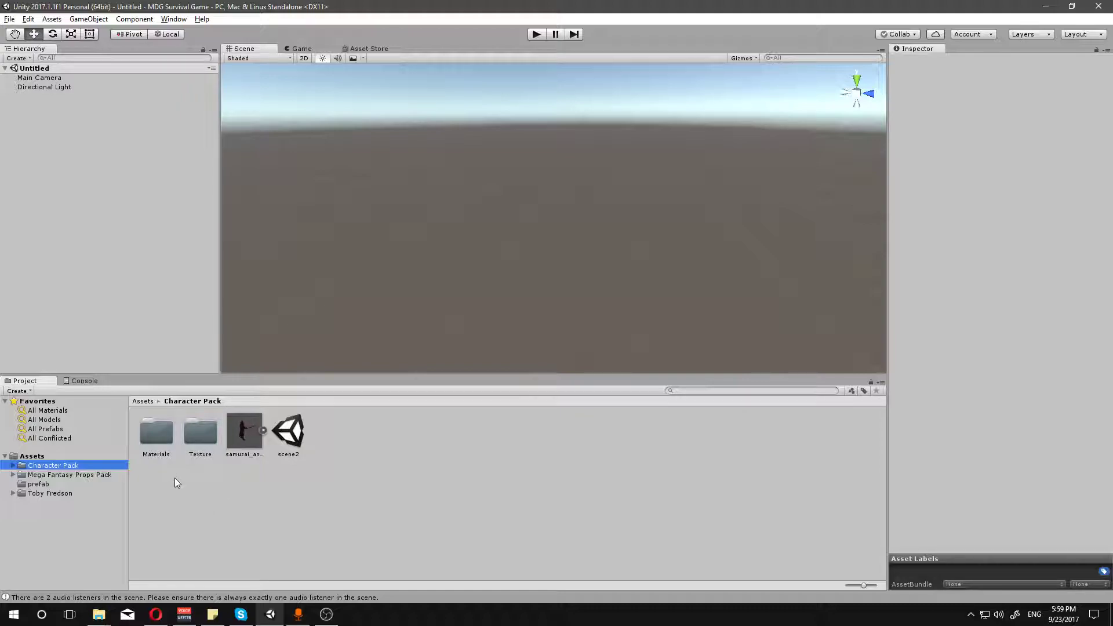
# Step: Switch to the Opera browser, open the Red Samurai asset page, and highlight its title
pyautogui.click(156, 615)
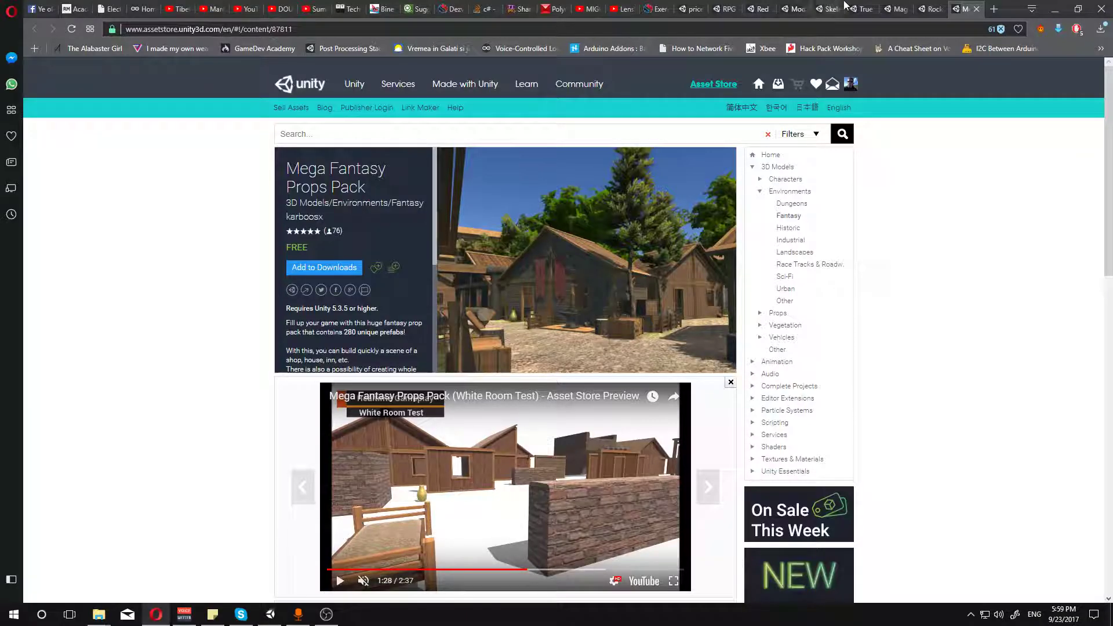
pyautogui.click(759, 9)
pyautogui.scroll(2, 387, 181)
pyautogui.moveTo(387, 181); pyautogui.dragTo(280, 174)
pyautogui.click(220, 220)
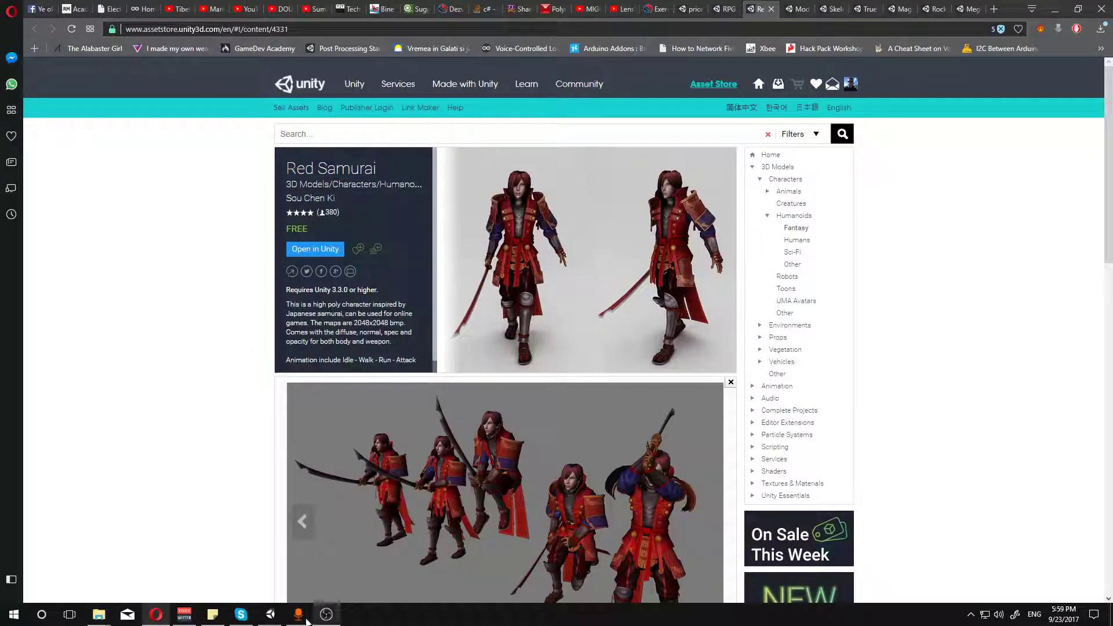
# Step: Switch to Unity and look through the Mega Fantasy Props Pack folder and the Rocky Hills Environment - Light Pack folder
pyautogui.click(270, 614)
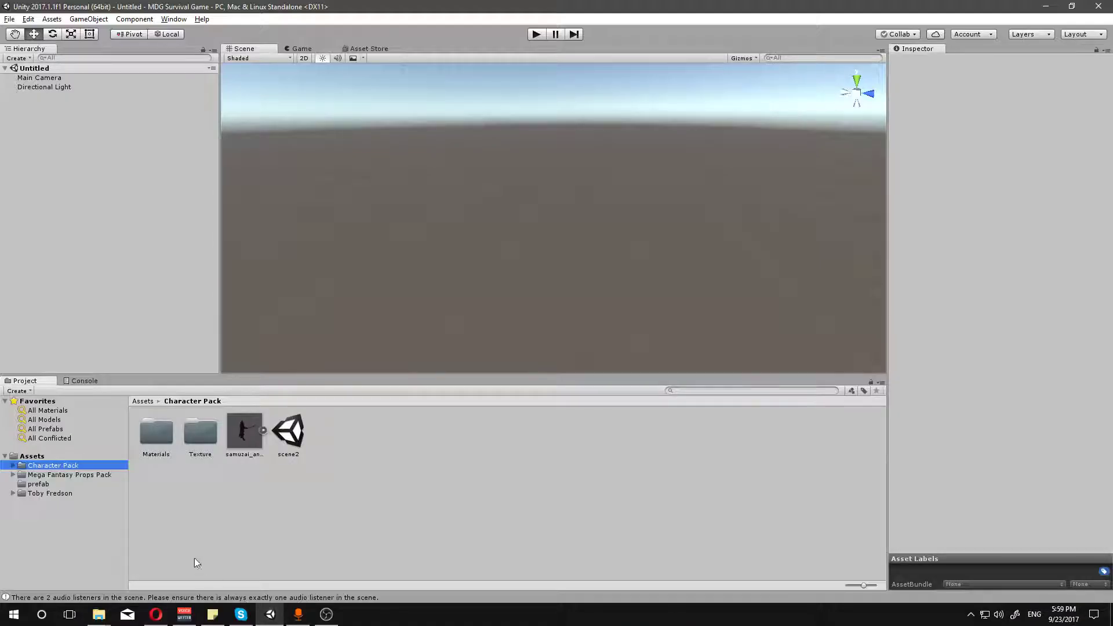
pyautogui.click(81, 474)
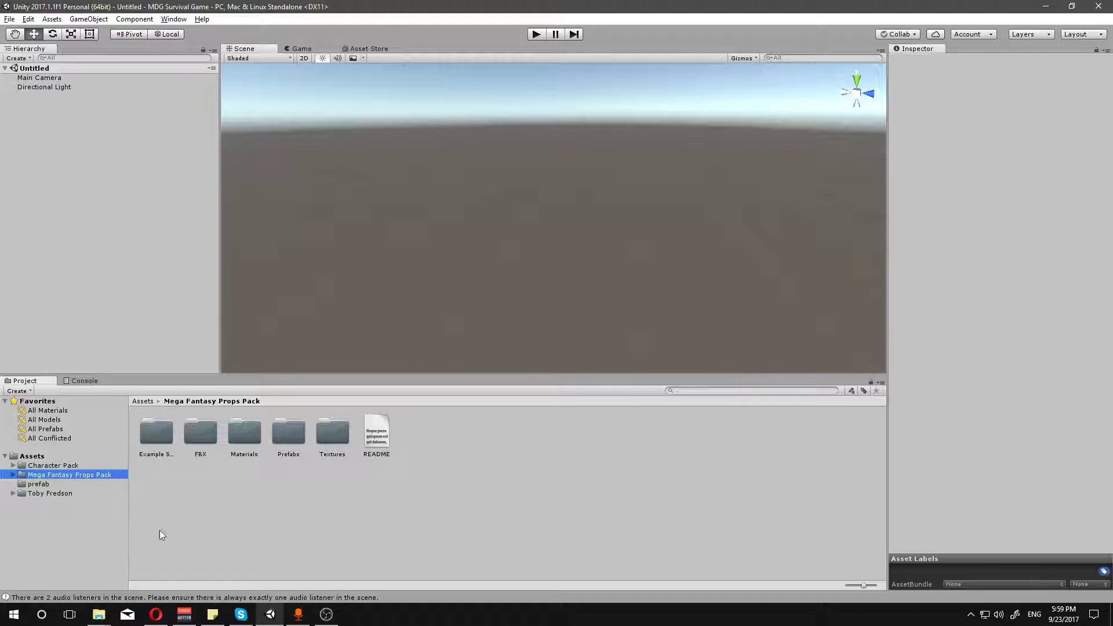
pyautogui.click(155, 615)
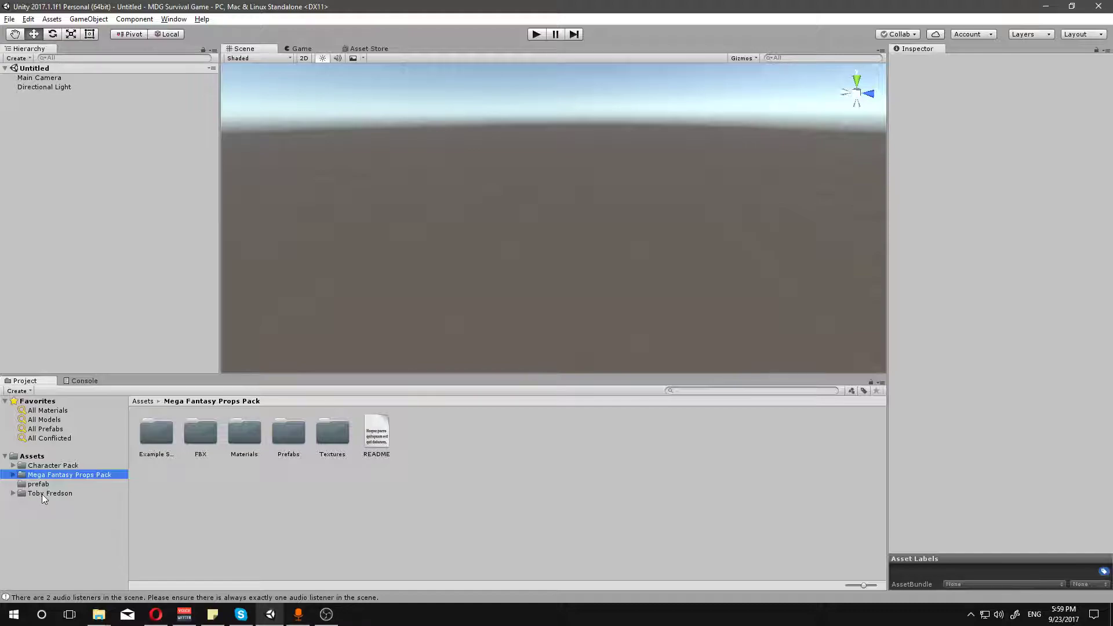
pyautogui.click(41, 494)
pyautogui.doubleClick(156, 434)
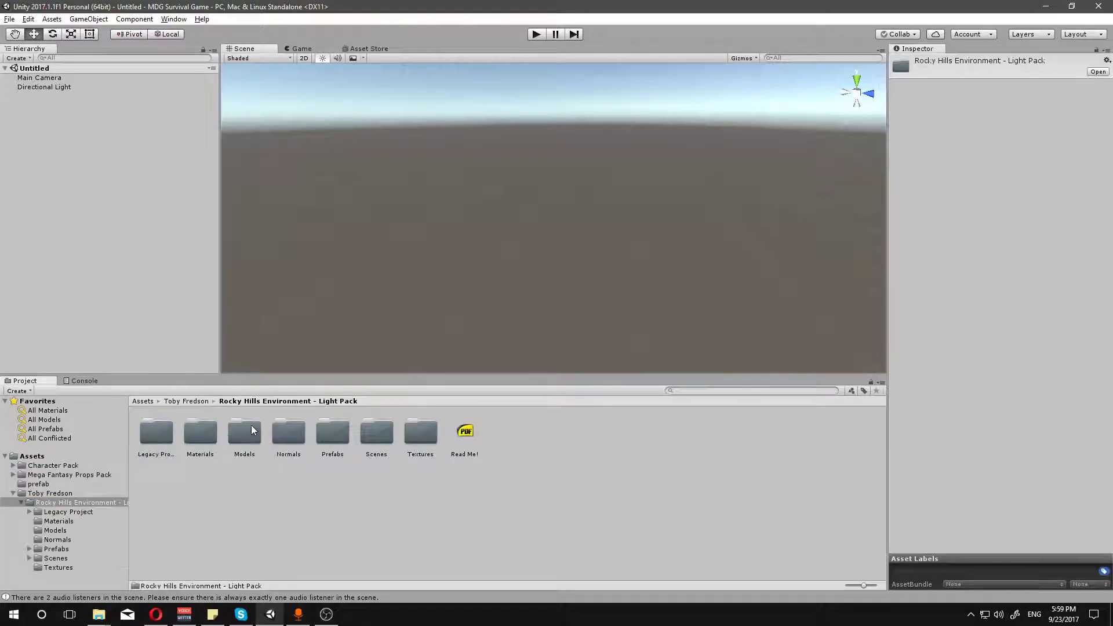
pyautogui.click(42, 495)
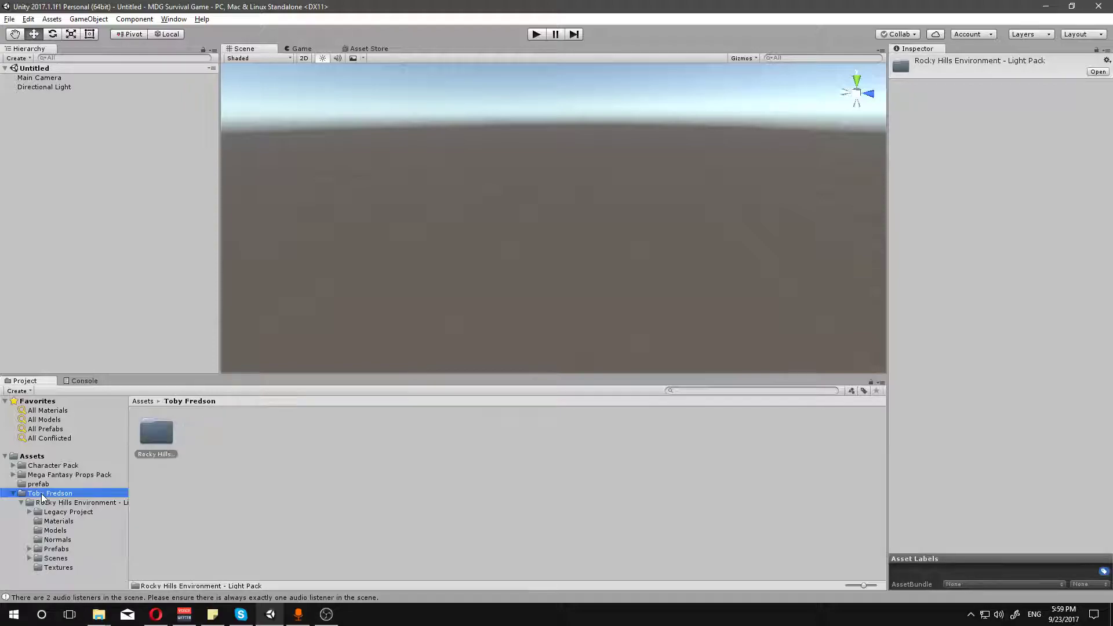
# Step: Switch to the Opera browser and review the Mega Fantasy Props Pack description, package size and package contents
pyautogui.click(156, 615)
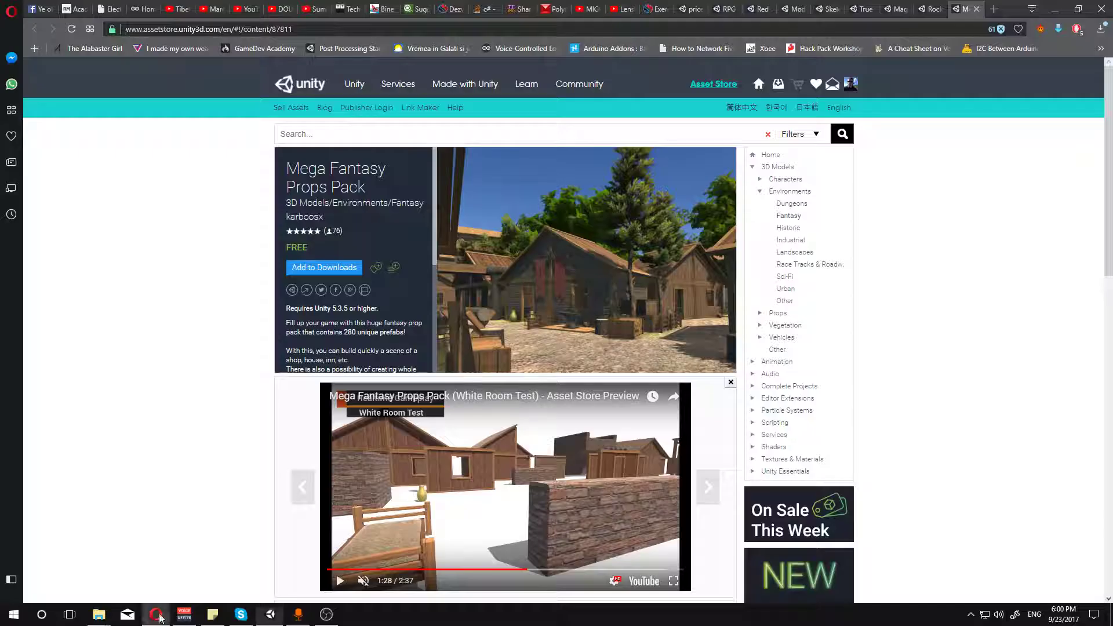
pyautogui.scroll(-6, 340, 350)
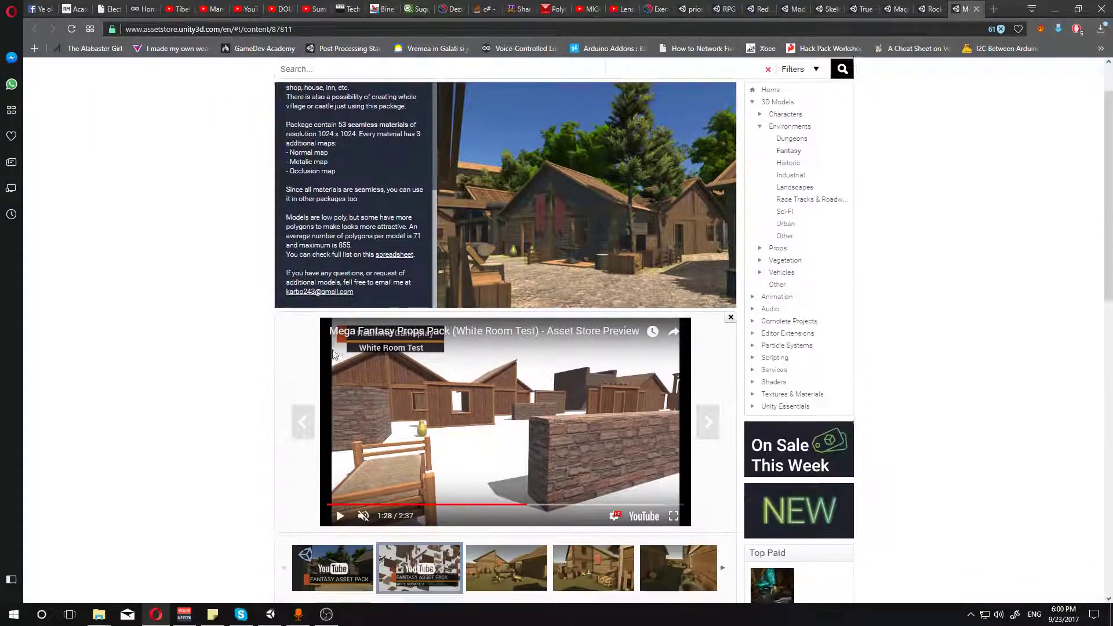
pyautogui.scroll(-6, 277, 352)
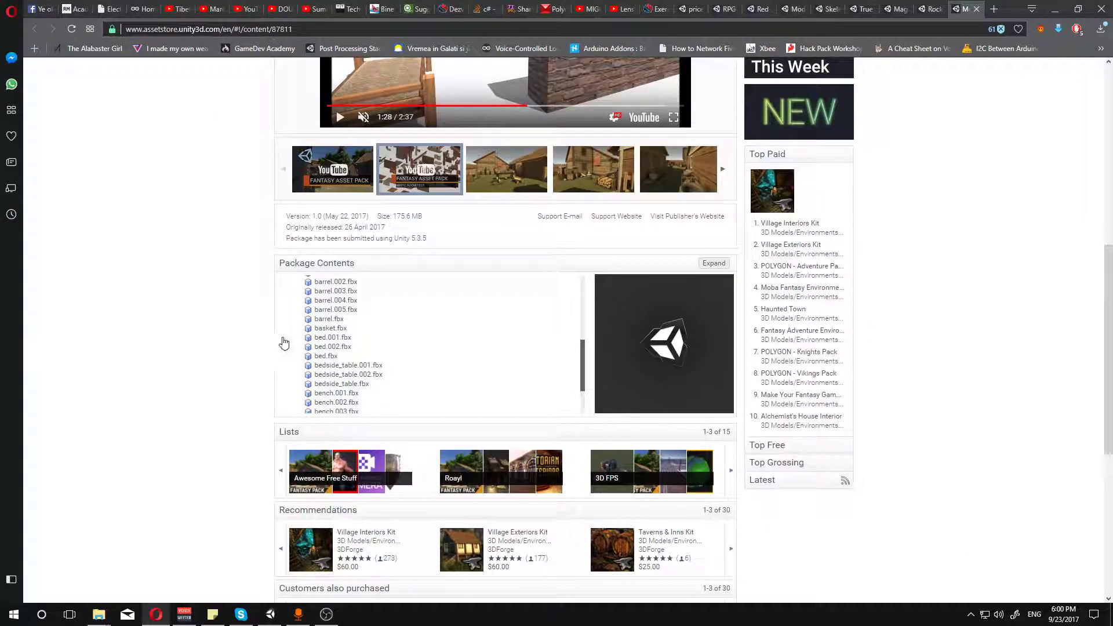
pyautogui.scroll(10, 527, 315)
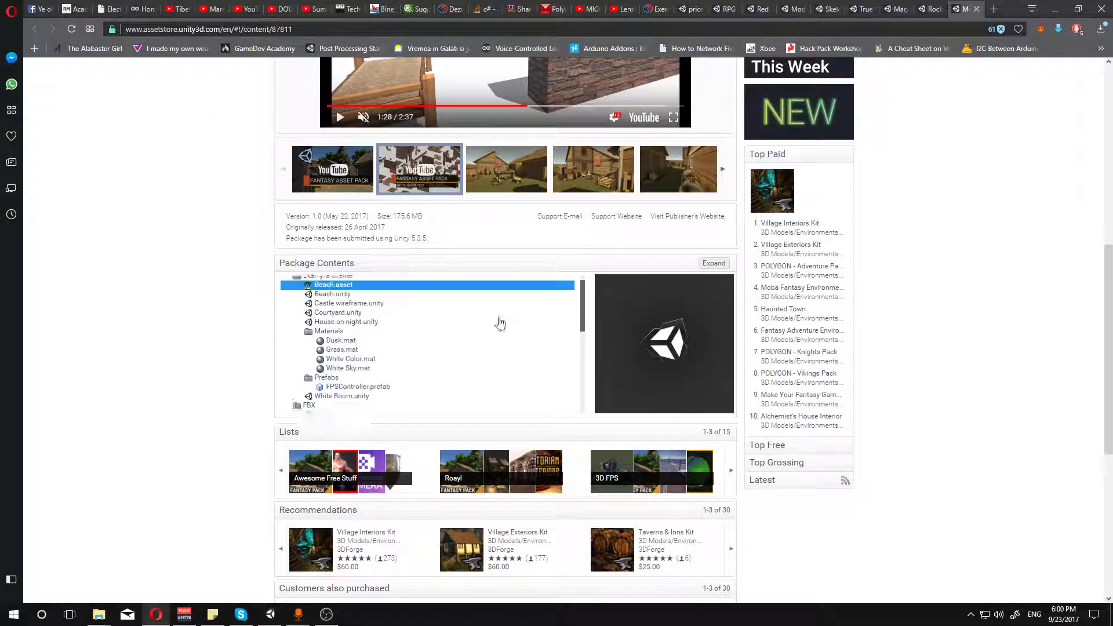
pyautogui.scroll(3, 408, 400)
pyautogui.moveTo(443, 406); pyautogui.dragTo(426, 392)
pyautogui.click(393, 393)
pyautogui.scroll(5, 426, 392)
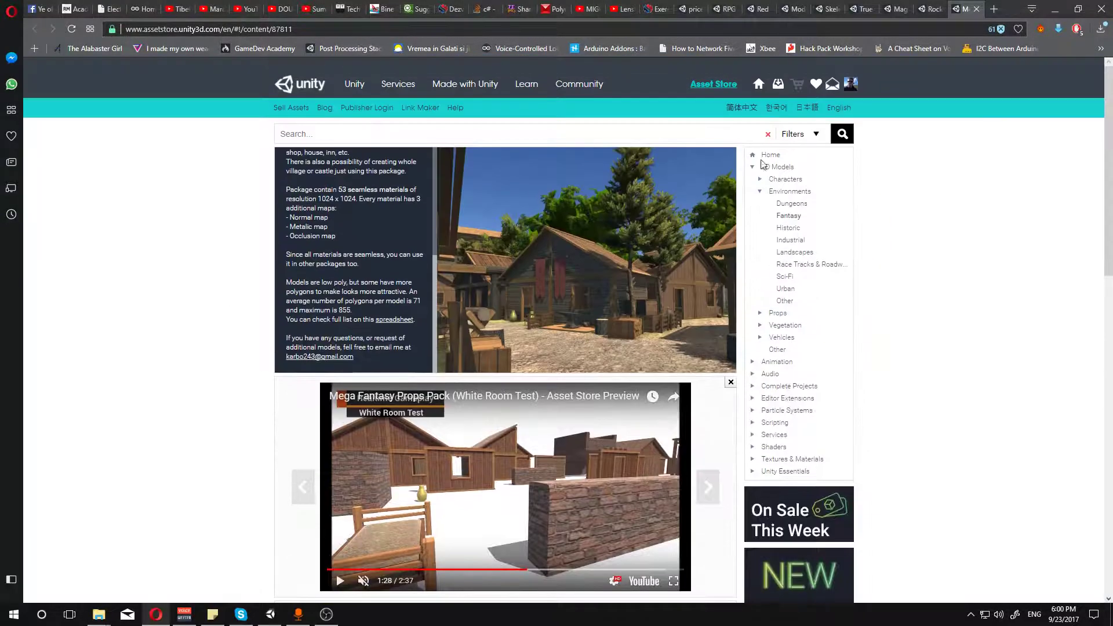
# Step: Open the Rocky Hills Environment - Light Pack asset page and highlight its package size
pyautogui.click(931, 9)
pyautogui.scroll(-5, 443, 328)
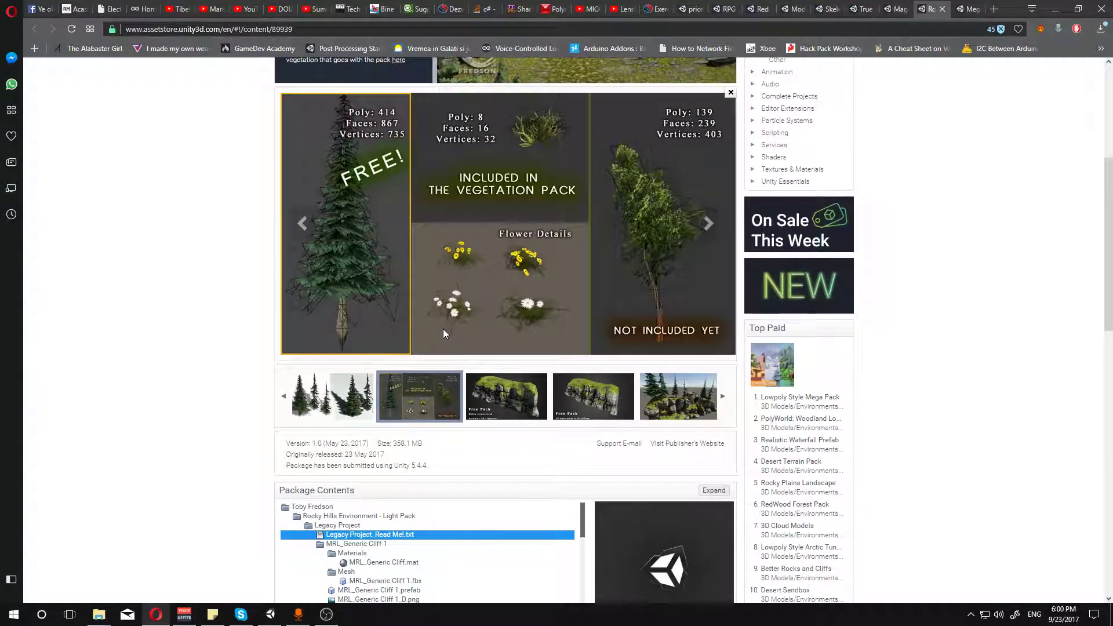
pyautogui.moveTo(392, 443); pyautogui.dragTo(429, 445)
pyautogui.click(432, 450)
pyautogui.scroll(5, 432, 450)
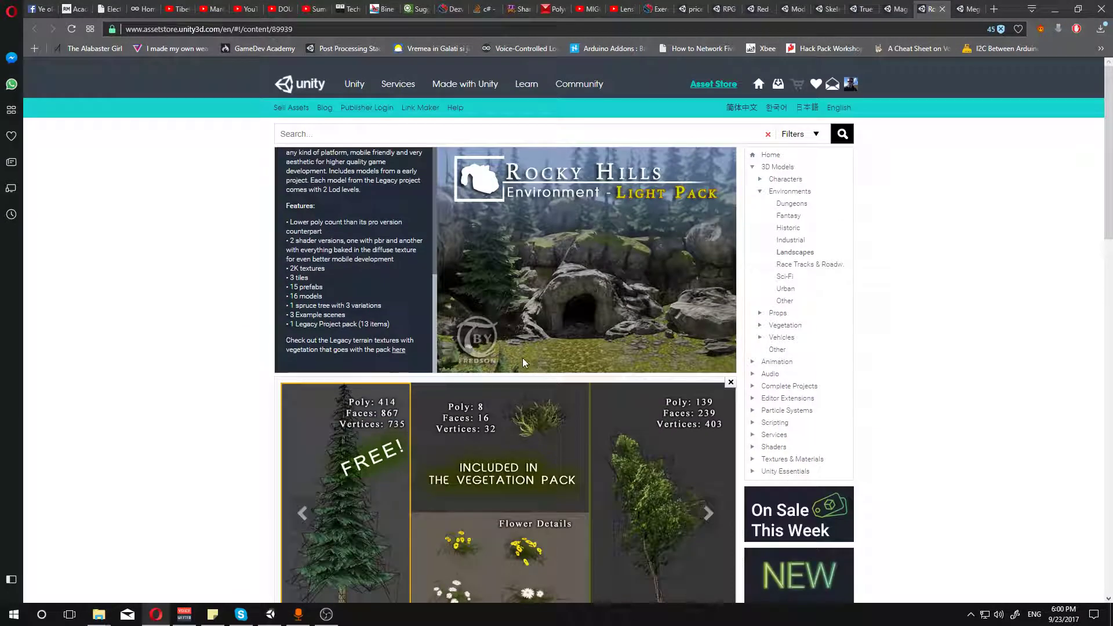
# Step: Switch to Unity, view the Rocky Hills Environment - Light Pack folder, and collapse its subfolders in the folder tree
pyautogui.click(270, 613)
pyautogui.click(262, 451)
pyautogui.click(66, 503)
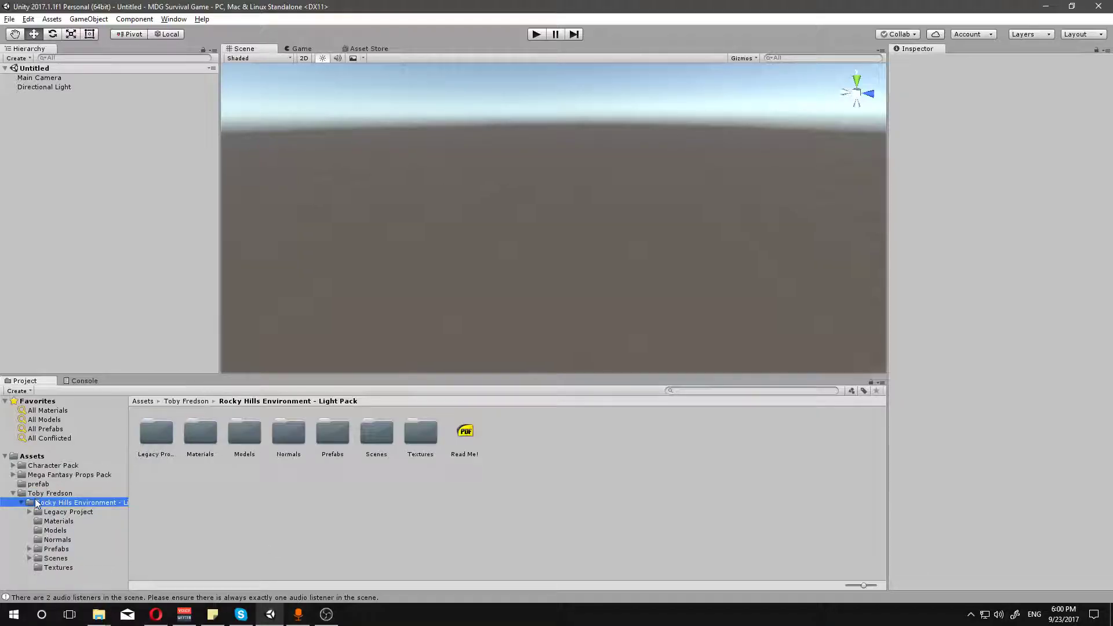
pyautogui.click(14, 493)
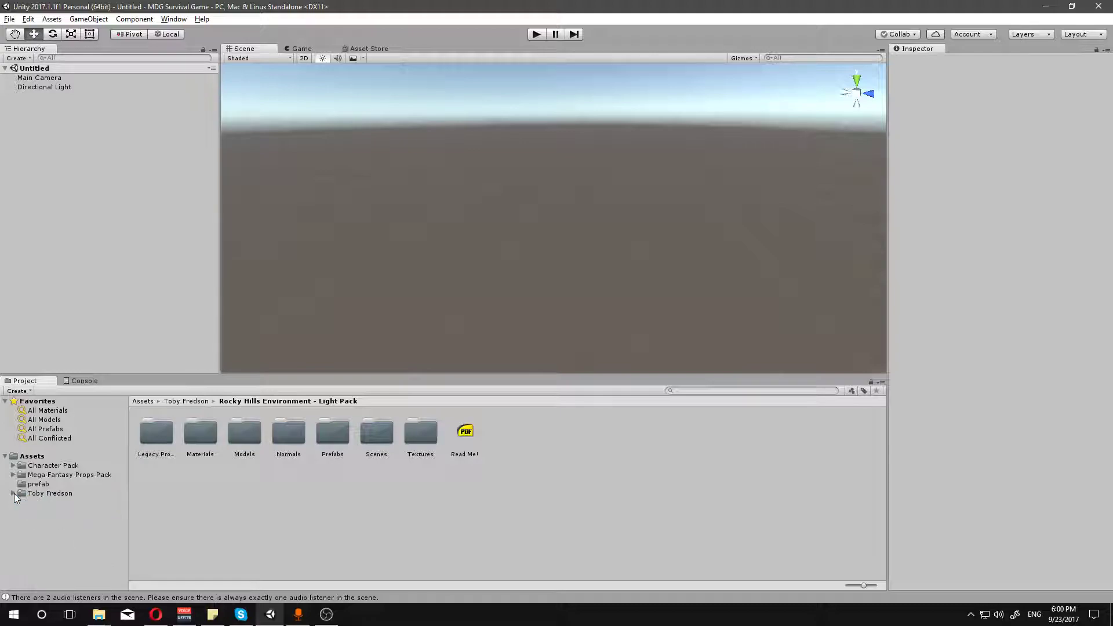
pyautogui.click(33, 494)
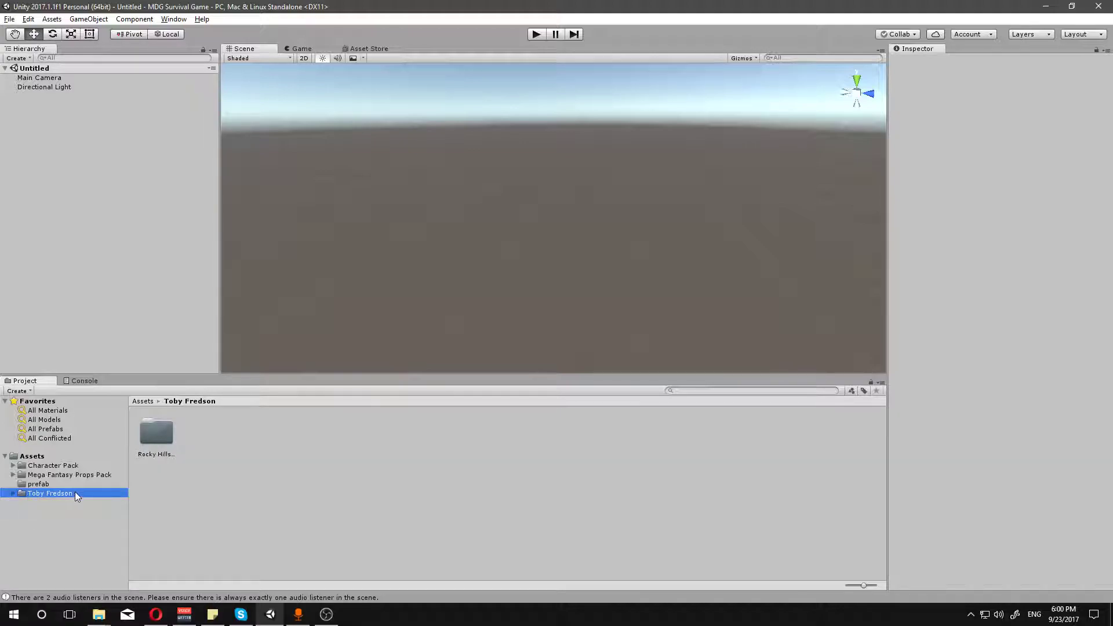
pyautogui.click(13, 494)
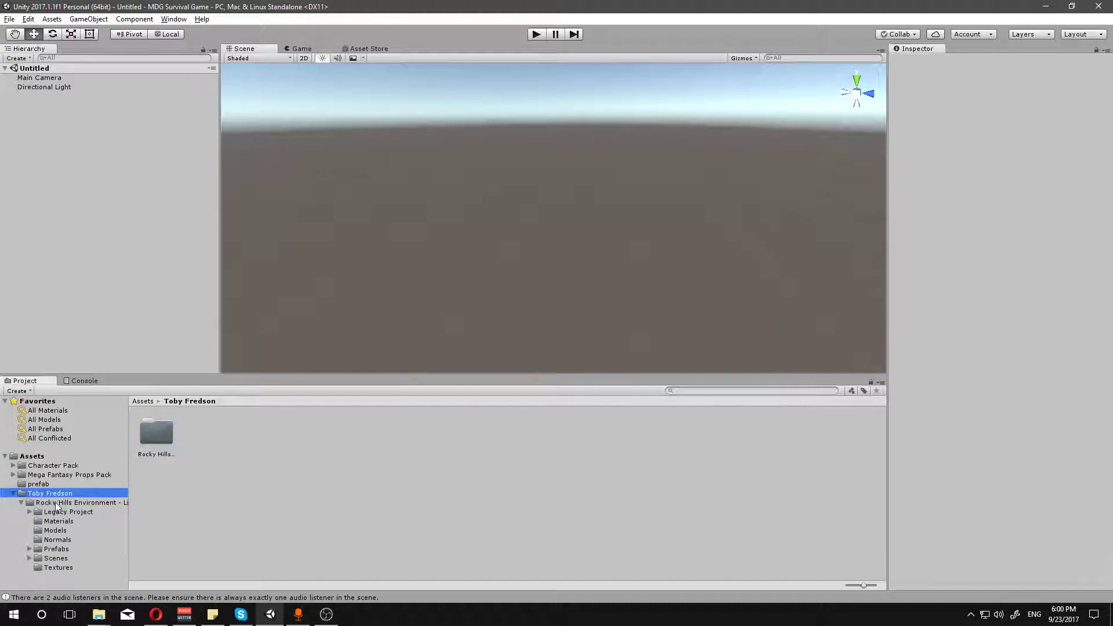
pyautogui.click(21, 503)
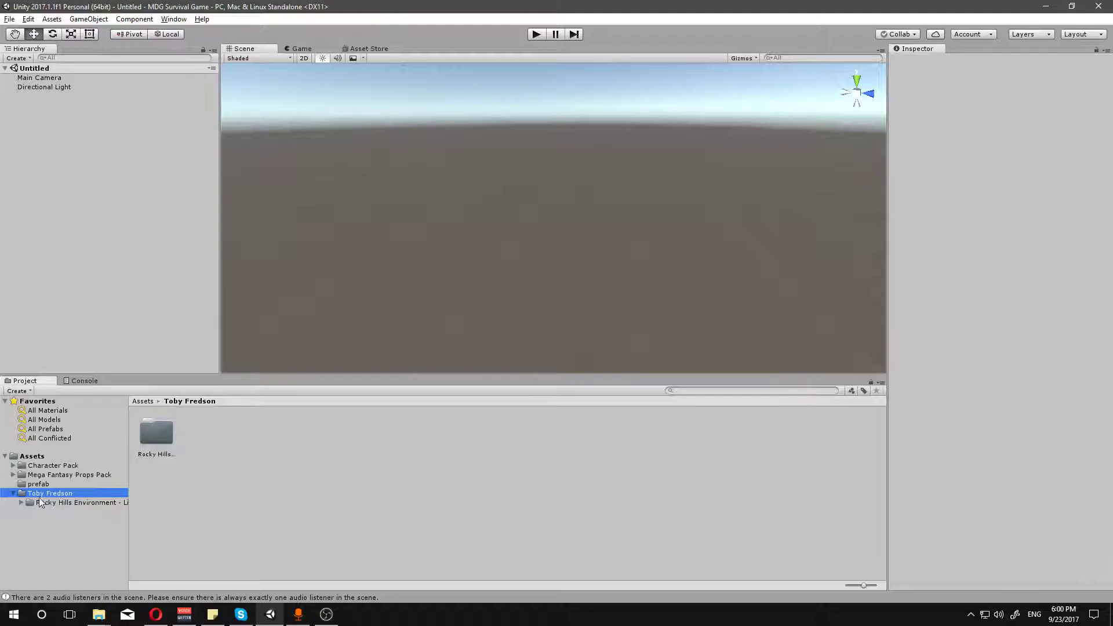
# Step: Create a new folder named Environment in the Assets folder
pyautogui.click(32, 456)
pyautogui.rightClick(455, 485)
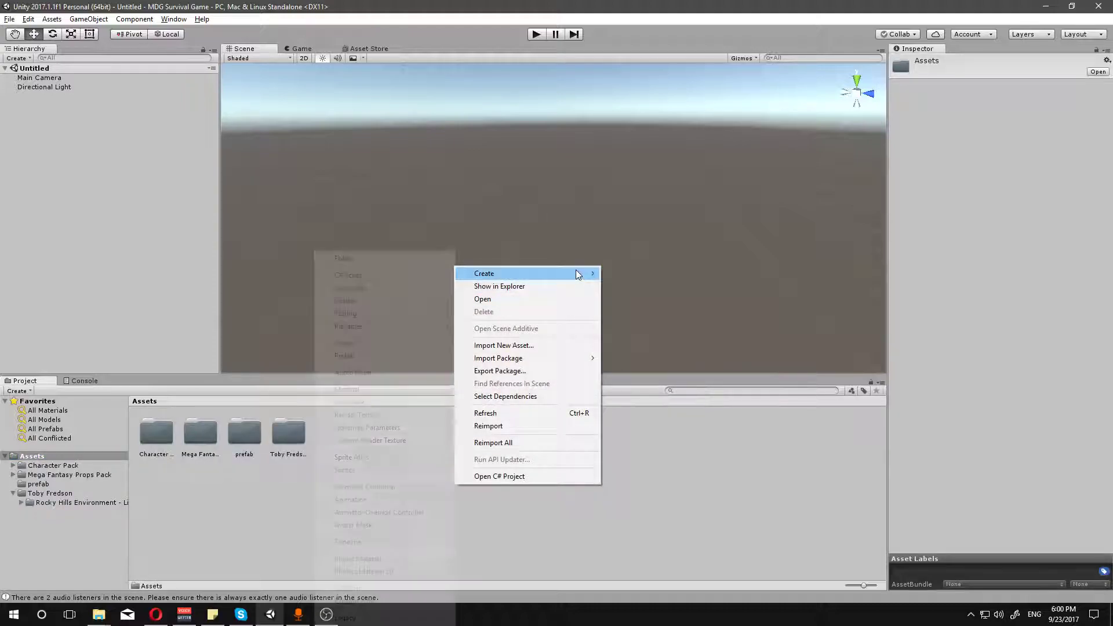
pyautogui.moveTo(574, 273)
pyautogui.click(434, 258)
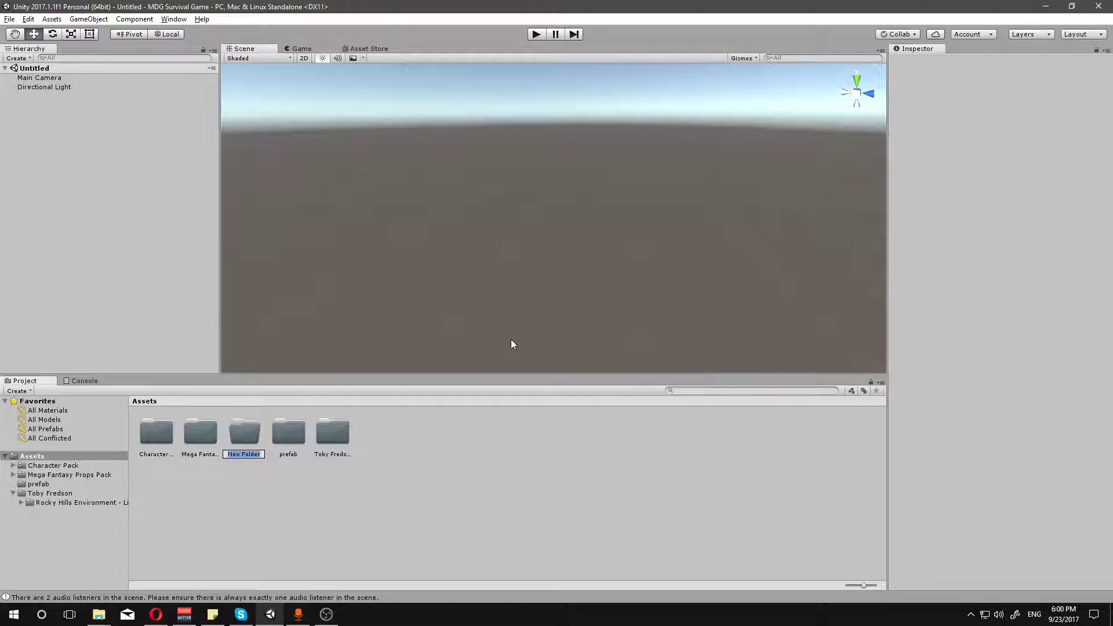
pyautogui.write('Environment')
pyautogui.press('Return')
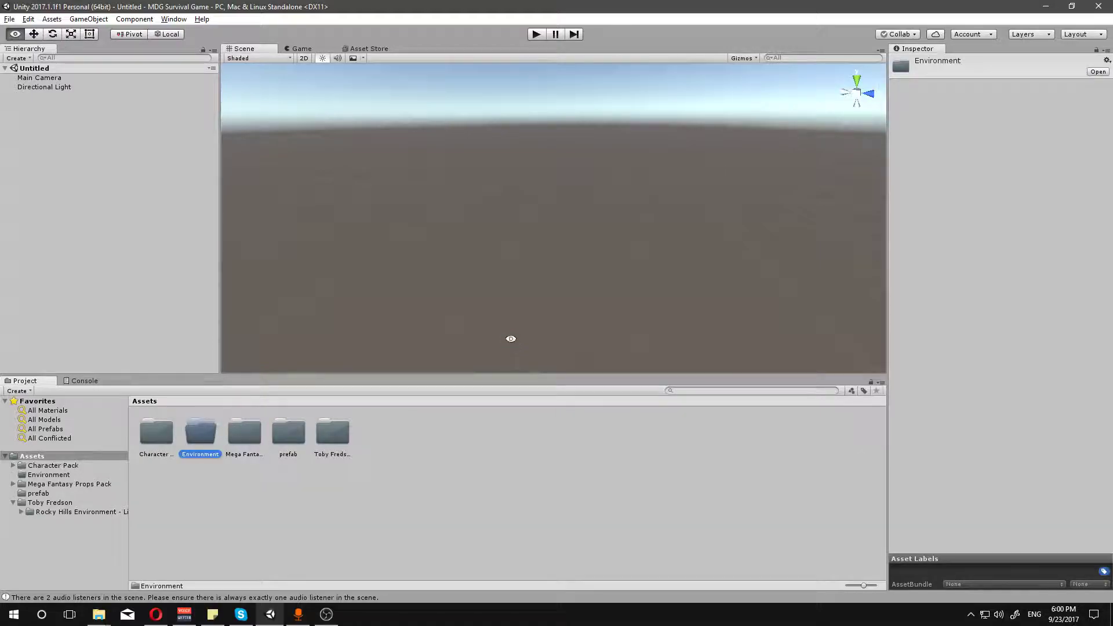
# Step: Switch to the Opera browser, check the title on the Rocky Hills asset page, and return to Unity
pyautogui.hotkey('alt', 'Tab')
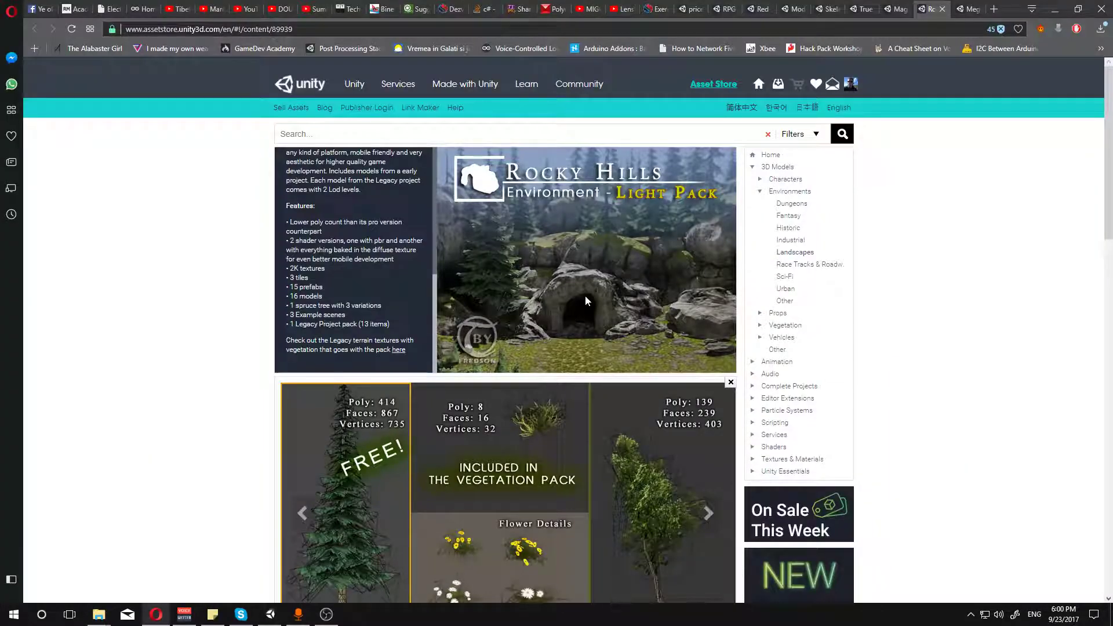
pyautogui.scroll(5, 326, 303)
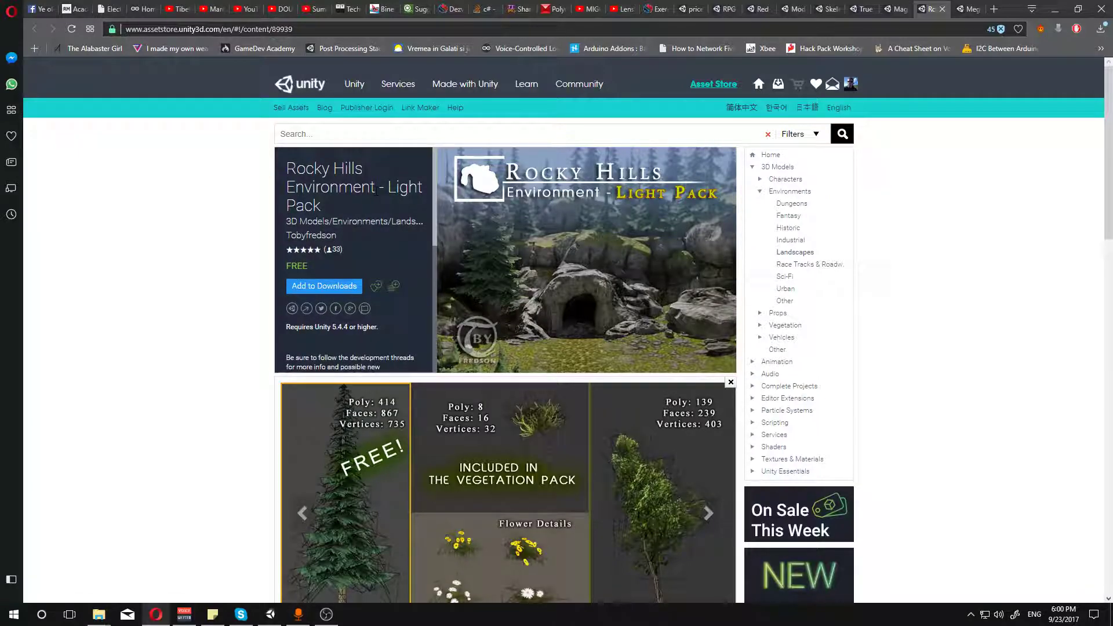
pyautogui.moveTo(377, 187); pyautogui.dragTo(286, 186)
pyautogui.hotkey('alt', 'Tab')
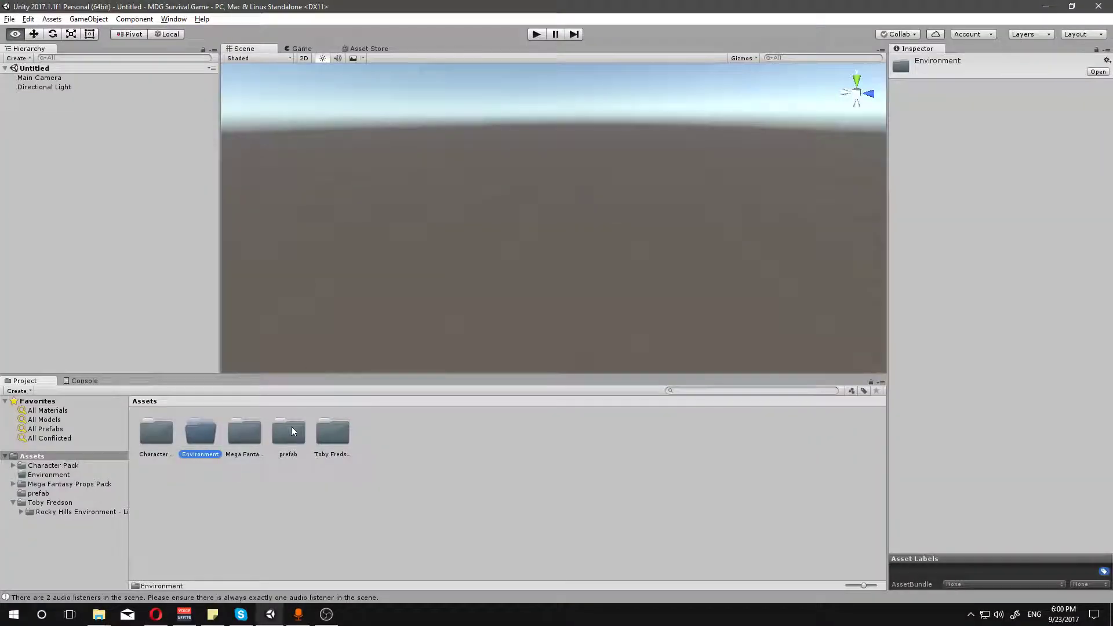
pyautogui.click(212, 454)
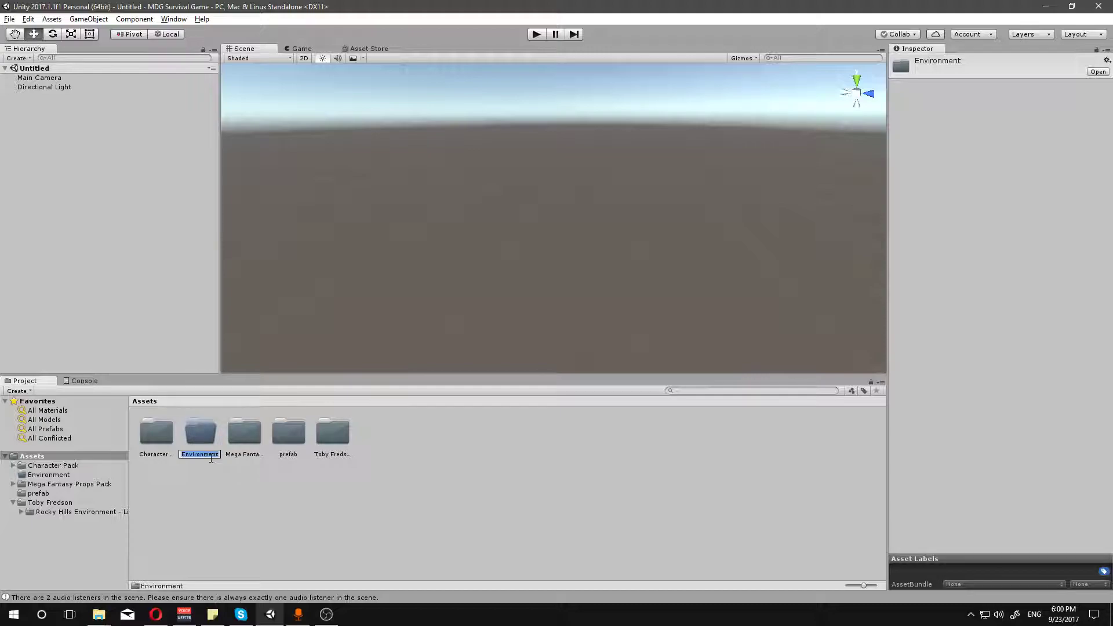
pyautogui.press('Escape')
pyautogui.click(249, 486)
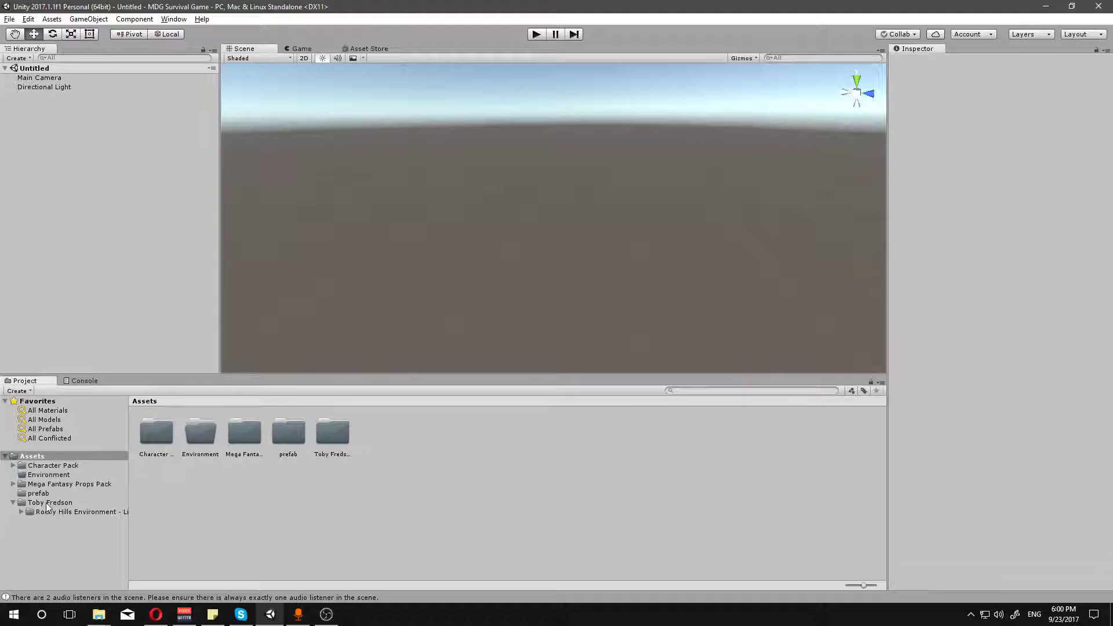
# Step: Move the Mega Fantasy Props Pack folder into the Environment folder
pyautogui.moveTo(93, 483); pyautogui.dragTo(189, 484)
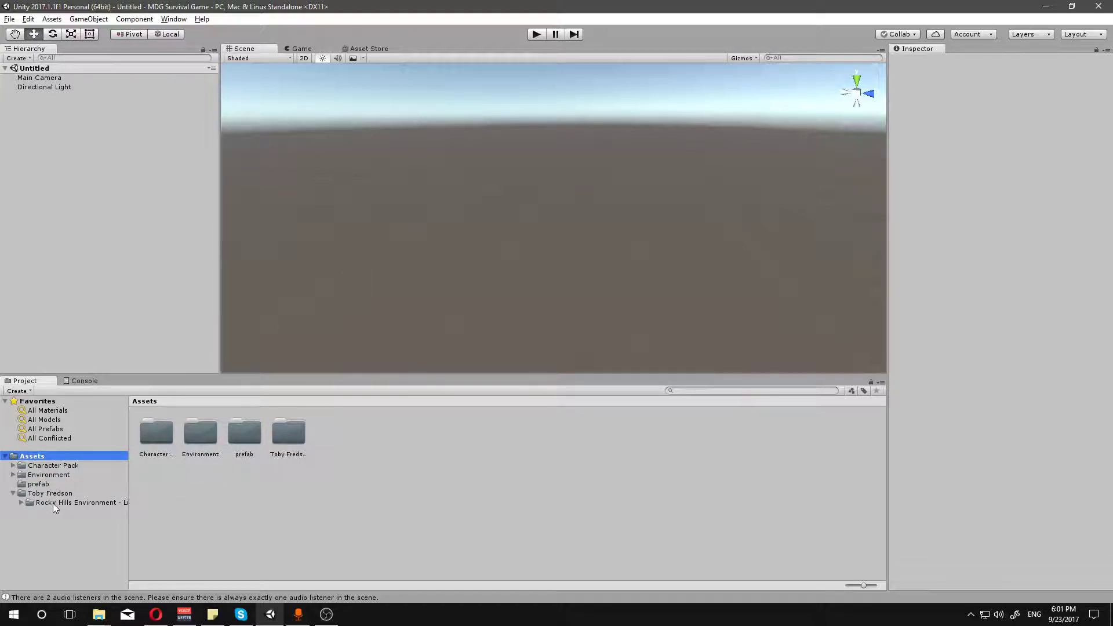
# Step: Move the Rocky Hills Environment - Light Pack folder into the Environment folder and delete its emptied publisher folder
pyautogui.moveTo(57, 502); pyautogui.dragTo(49, 474)
pyautogui.click(42, 486)
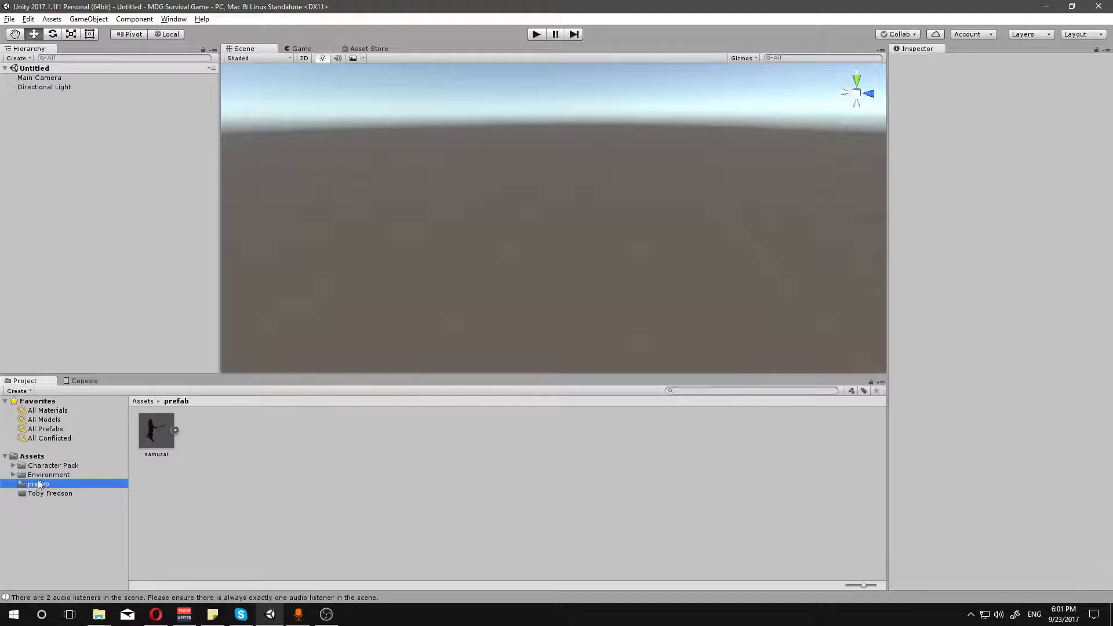
pyautogui.click(34, 457)
pyautogui.click(41, 493)
pyautogui.press('Delete')
pyautogui.press('Return')
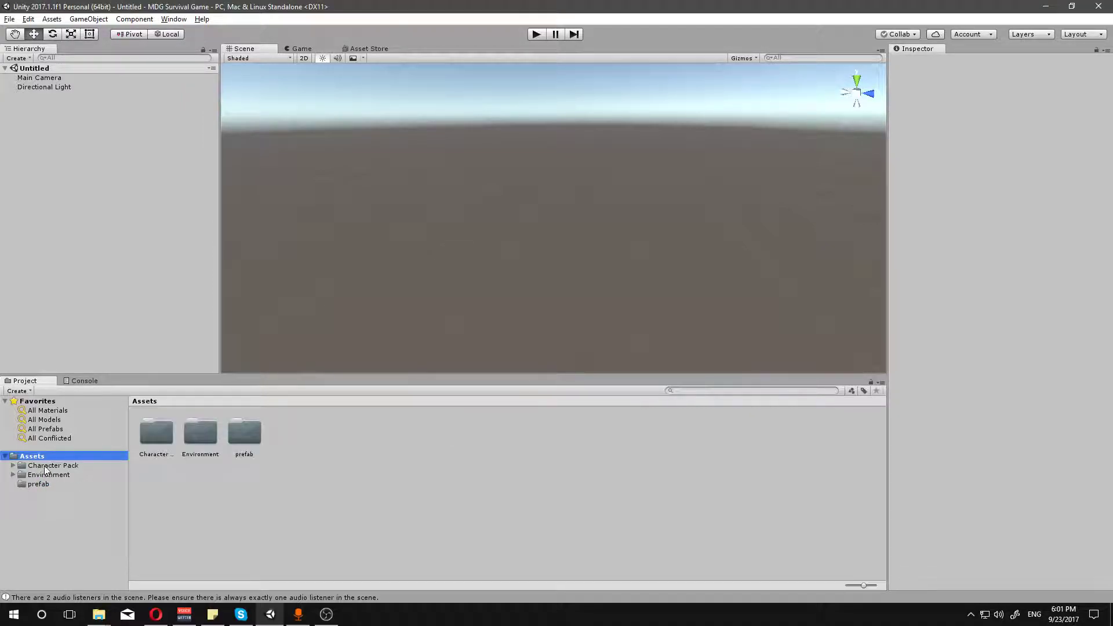
# Step: Rename the prefab folder in Assets to Prefabs
pyautogui.rightClick(353, 458)
pyautogui.click(273, 451)
pyautogui.click(244, 454)
pyautogui.click(248, 455)
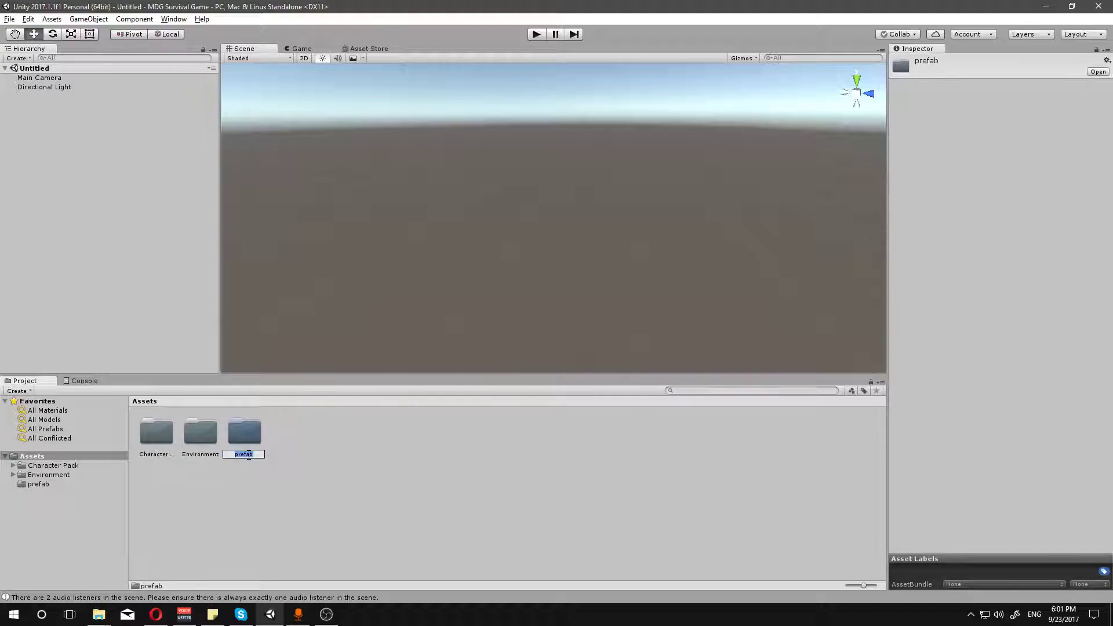
pyautogui.write('Prefansd')
pyautogui.press('Return')
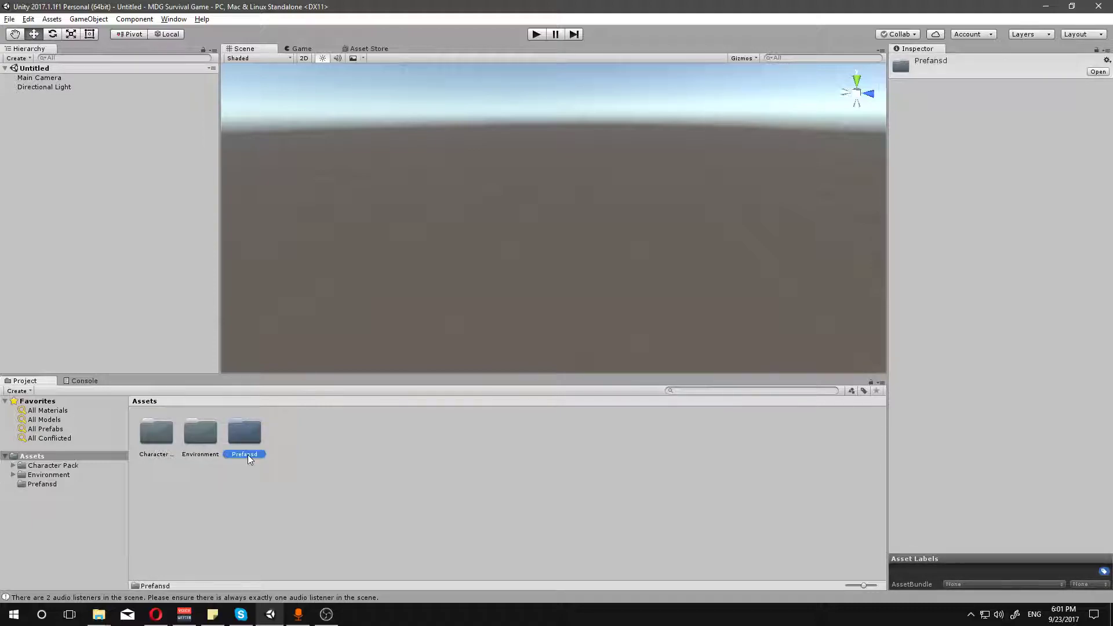
pyautogui.click(255, 455)
pyautogui.write('Prefabs')
pyautogui.press('Return')
# Step: Create a new folder named Models in the Assets folder
pyautogui.click(161, 447)
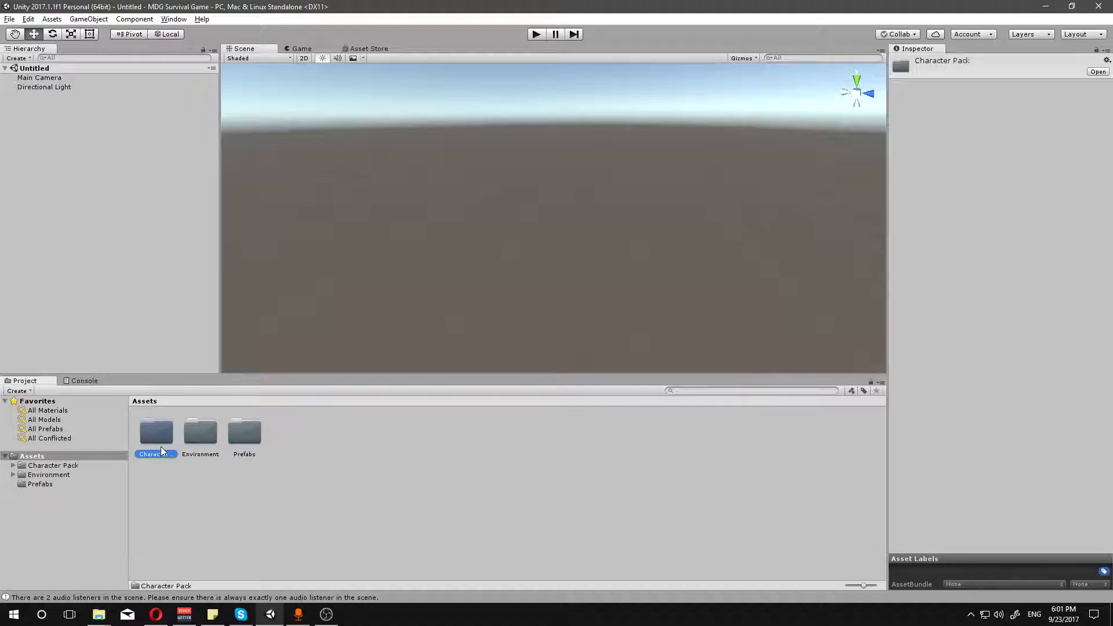
pyautogui.rightClick(315, 469)
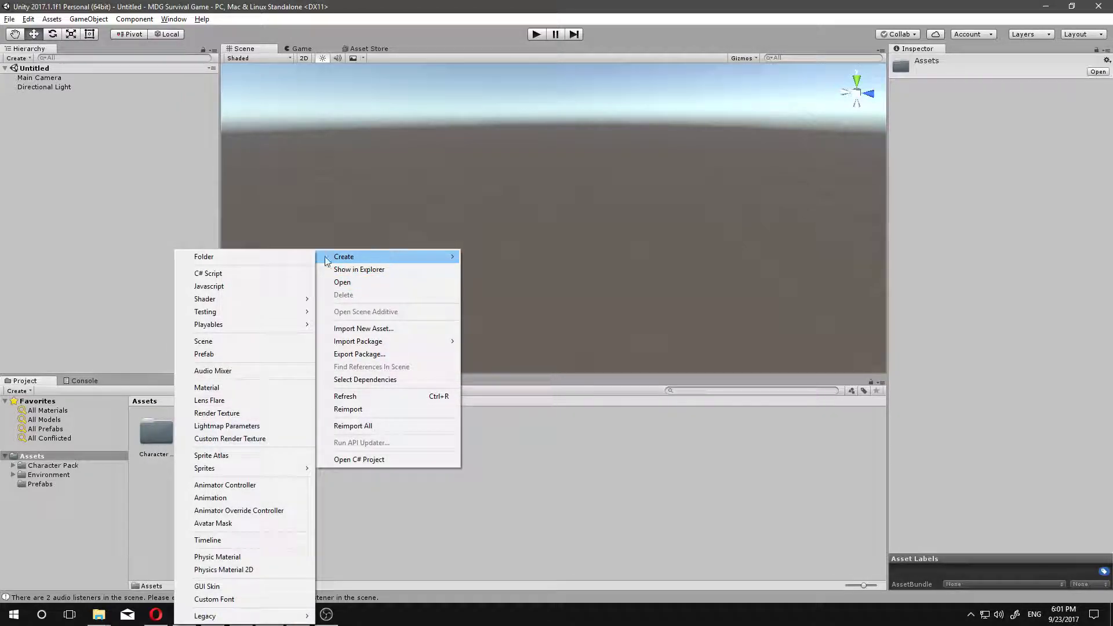
pyautogui.click(246, 259)
pyautogui.write('Models')
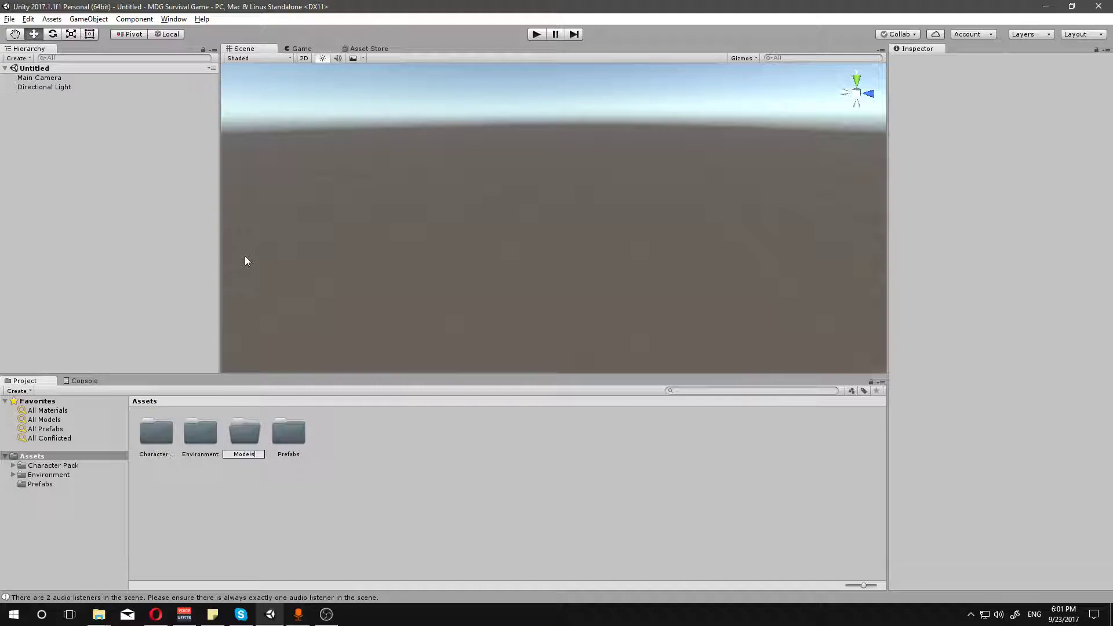
pyautogui.press('Return')
# Step: Move the Character Pack folder into the Models folder and open it there
pyautogui.click(158, 440)
pyautogui.moveTo(158, 441); pyautogui.dragTo(244, 436)
pyautogui.doubleClick(207, 433)
pyautogui.click(165, 435)
pyautogui.doubleClick(165, 435)
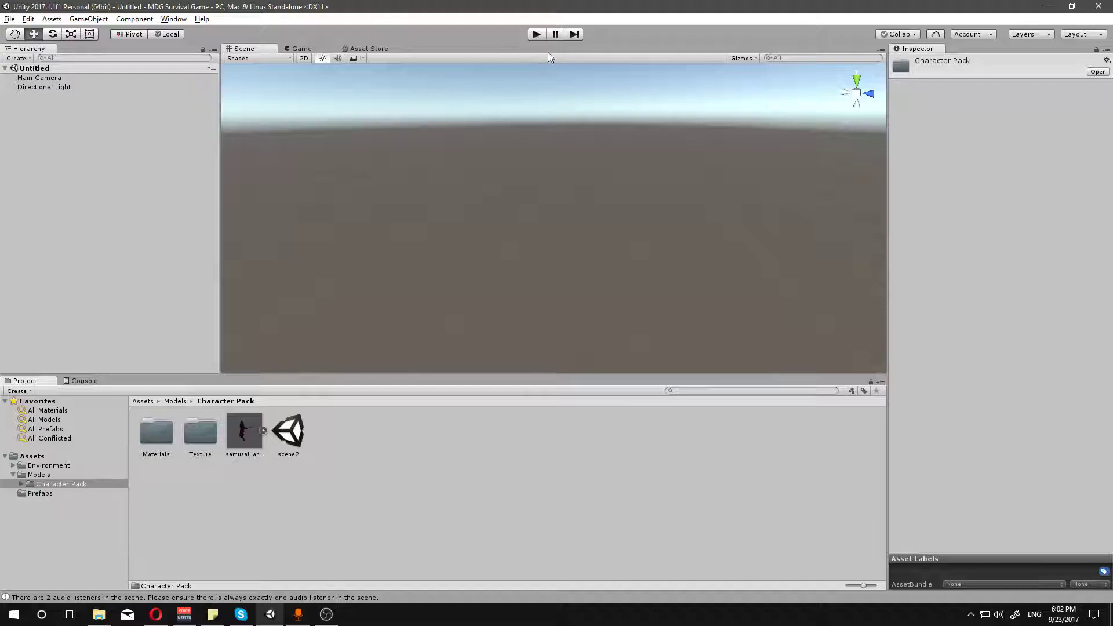
# Step: Rename the Character Pack folder inside Models to RedSamurai
pyautogui.click(38, 475)
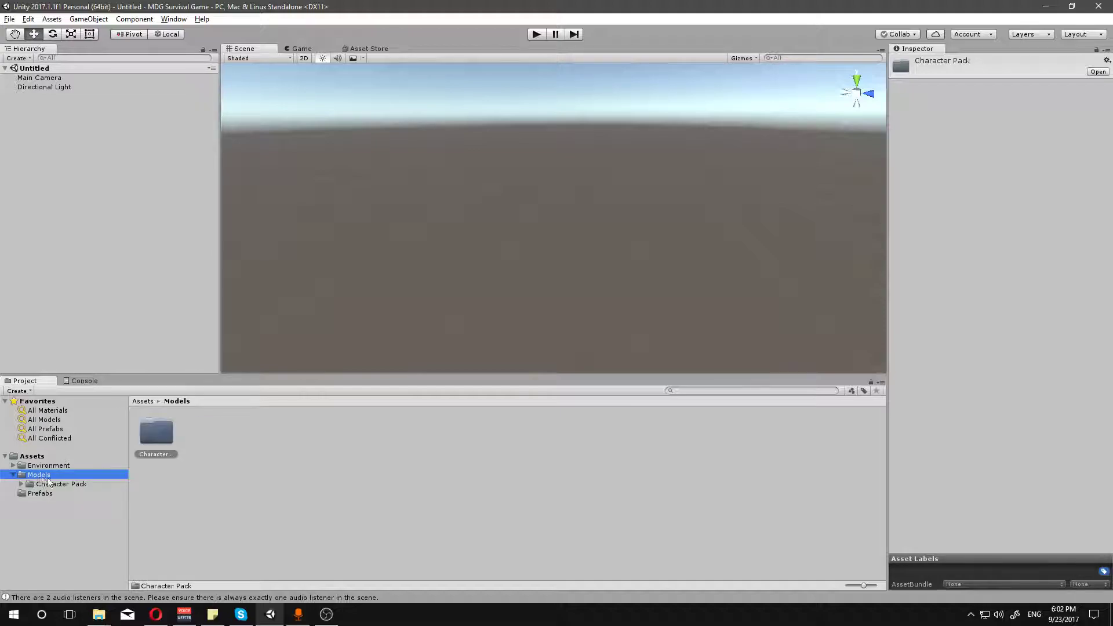
pyautogui.click(160, 455)
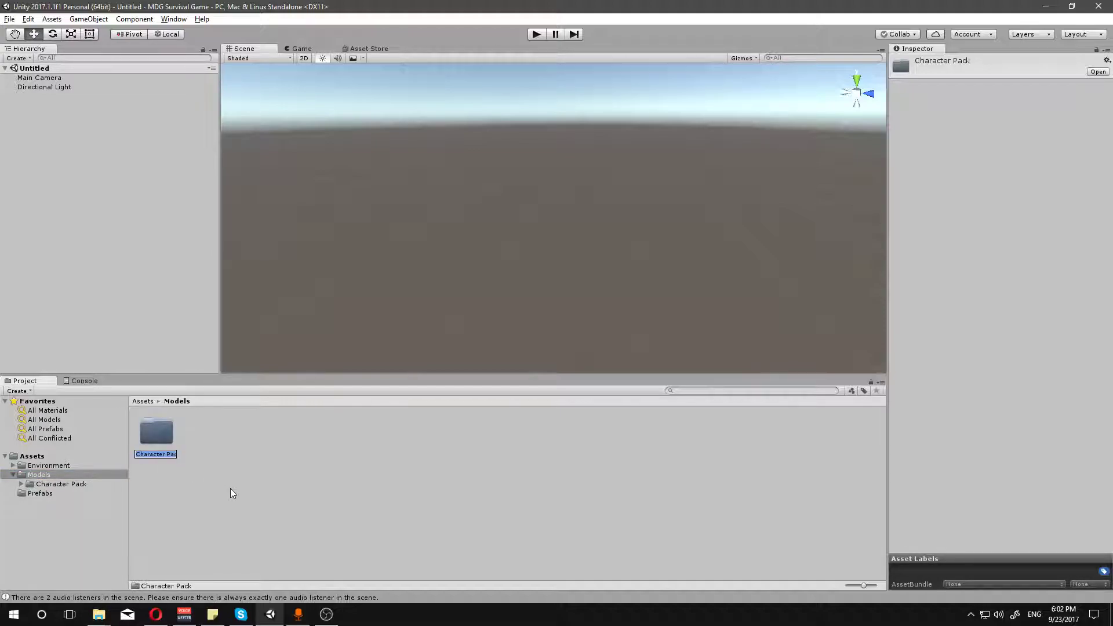
pyautogui.write('Red Sa')
pyautogui.press('BackSpace')
pyautogui.press('BackSpace')
pyautogui.press('BackSpace')
pyautogui.write('Samurai')
pyautogui.press('Return')
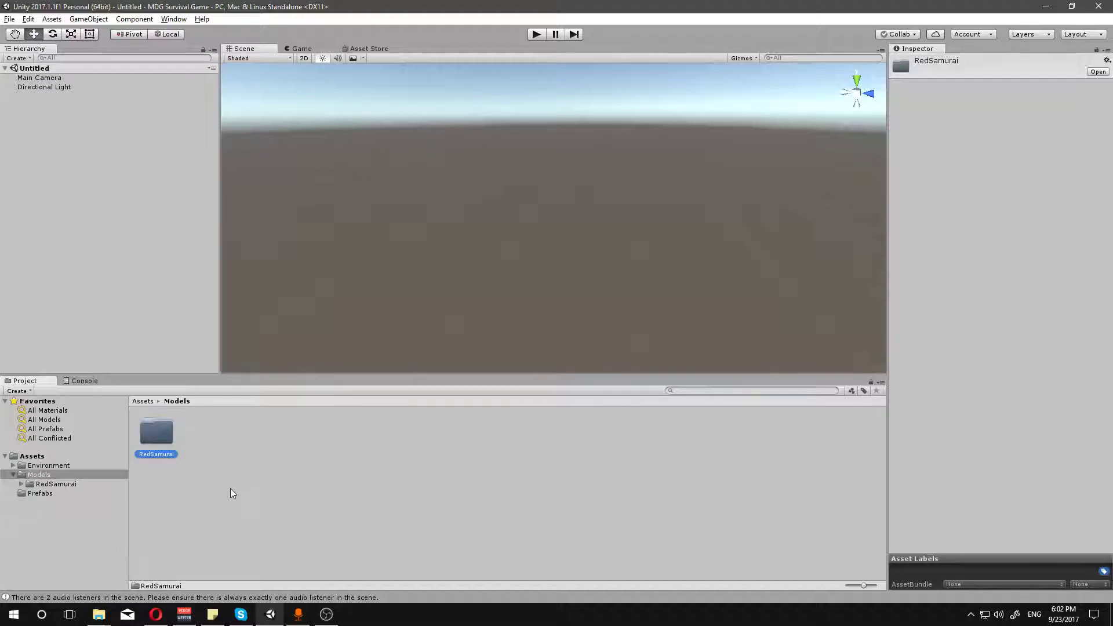
# Step: Switch to the Opera browser and close the Rocky Hills, Mega Fantasy Props Pack and Red Samurai asset pages
pyautogui.hotkey('alt', 'Tab')
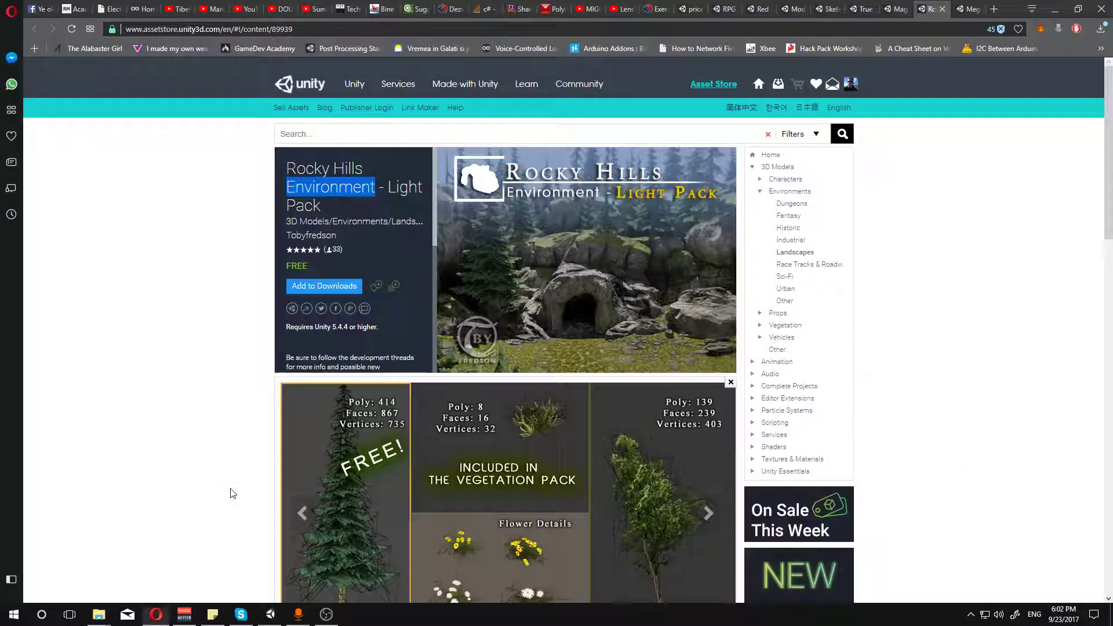
pyautogui.click(942, 9)
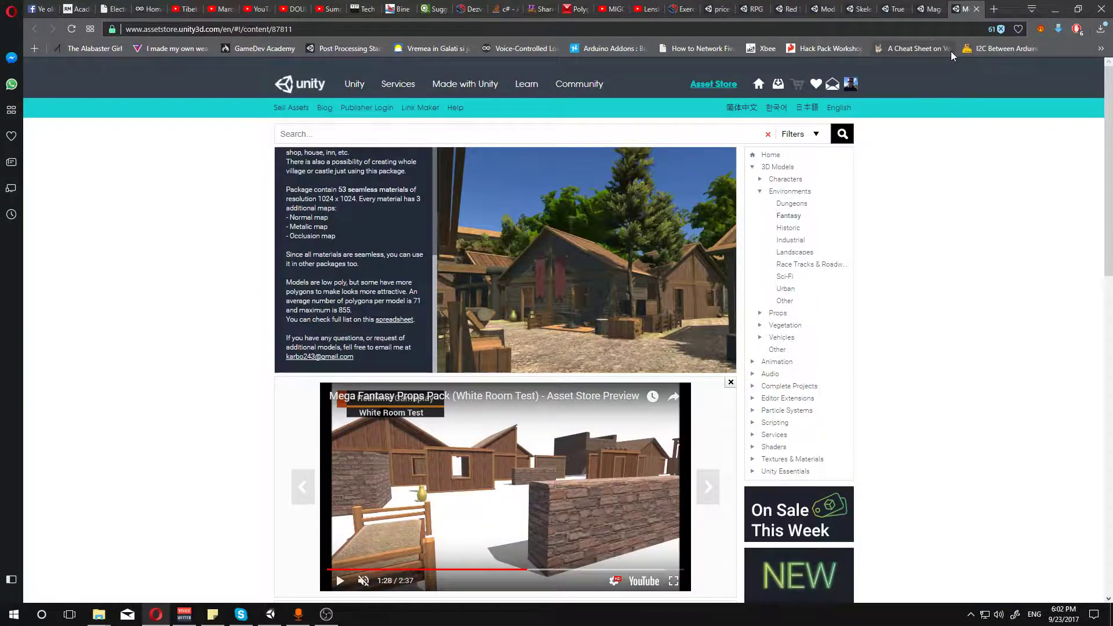
pyautogui.click(977, 9)
pyautogui.click(820, 9)
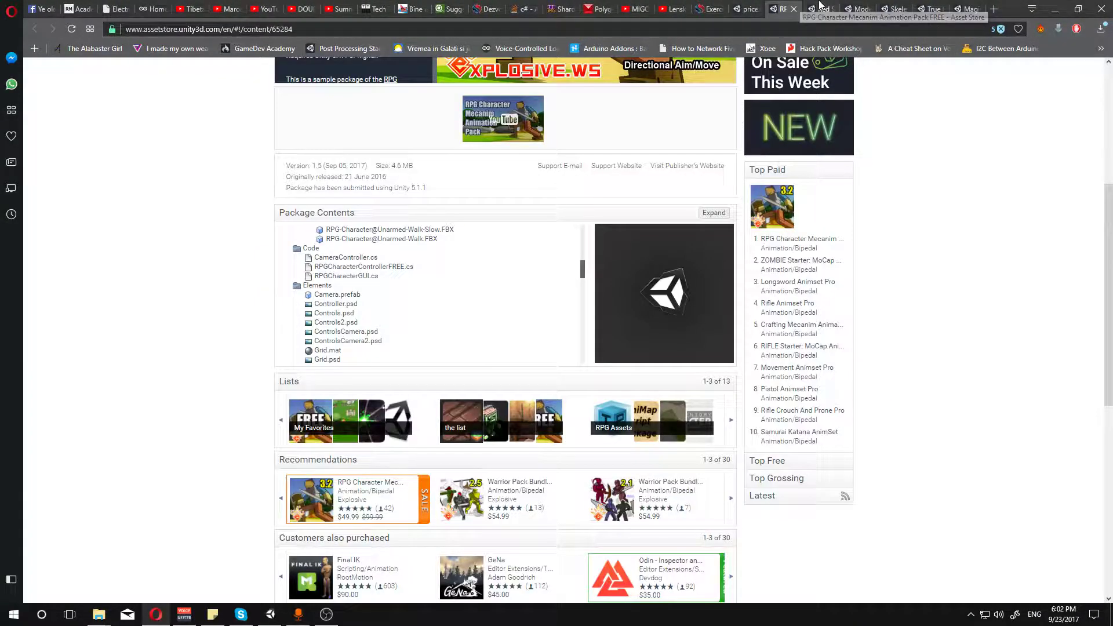
pyautogui.click(830, 8)
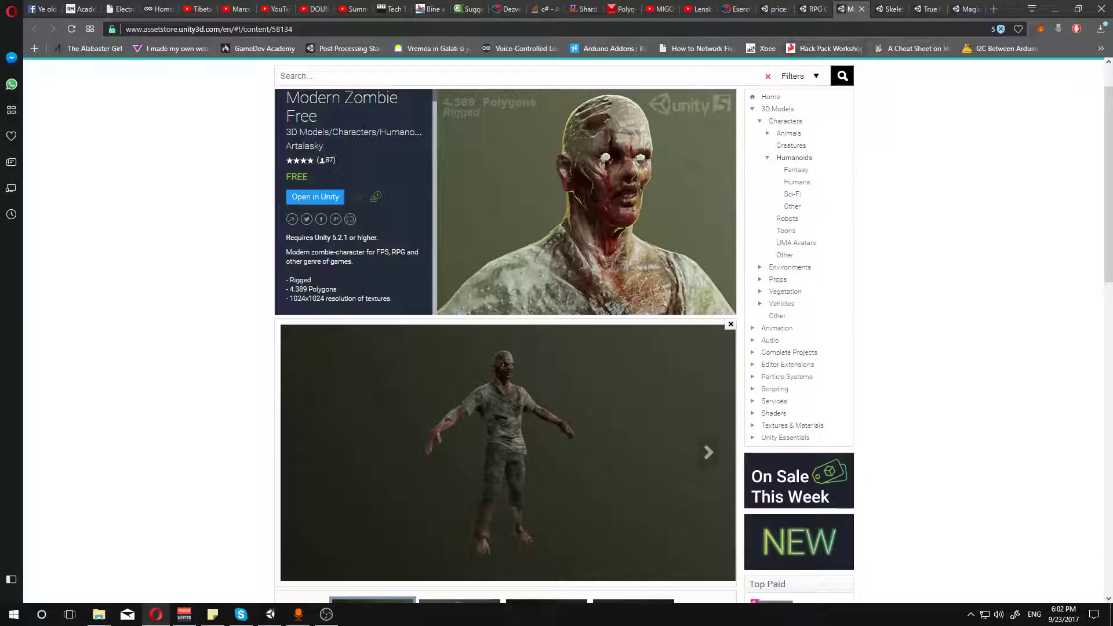
# Step: Select the Modern Zombie Free title on its asset page and return to Unity
pyautogui.click(261, 29)
pyautogui.scroll(1, 384, 118)
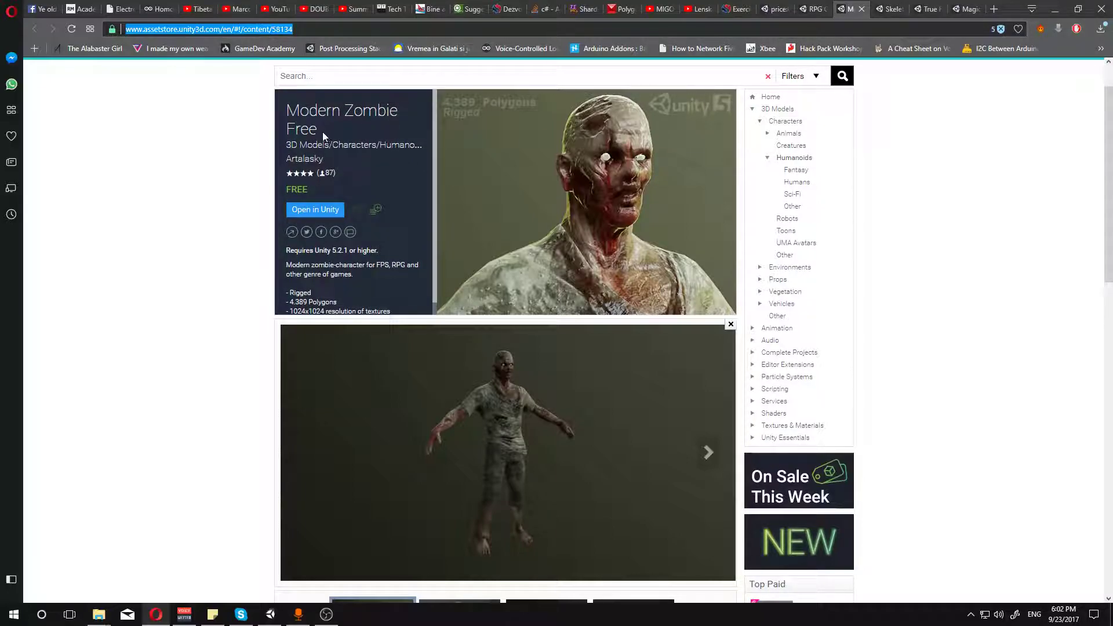
pyautogui.moveTo(322, 131); pyautogui.dragTo(286, 108)
pyautogui.hotkey('alt', 'Tab')
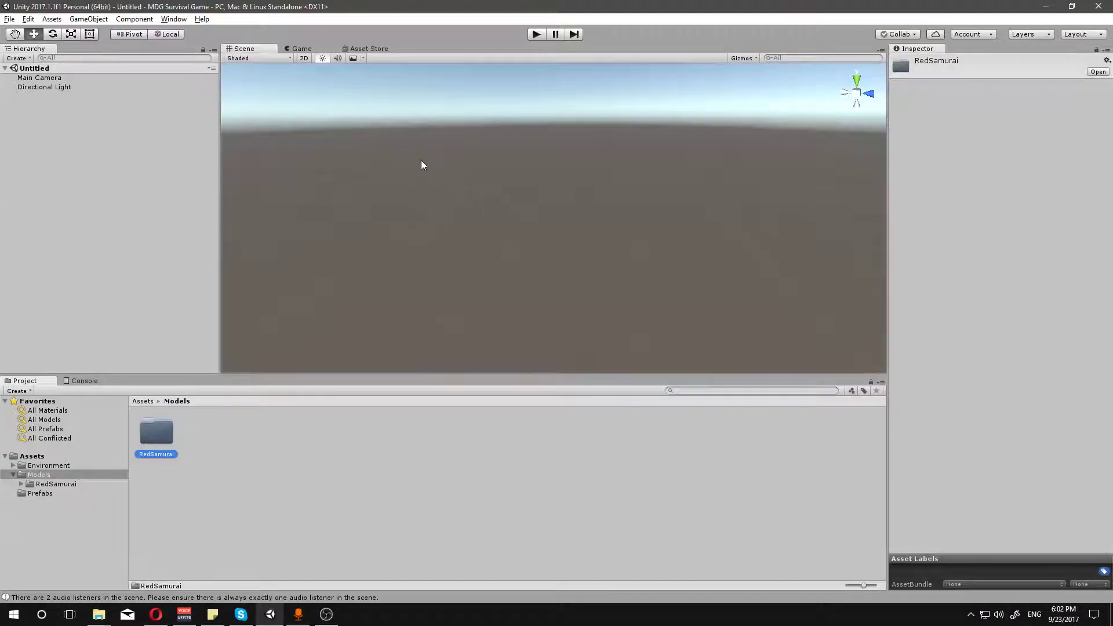
# Step: Search the Asset Store in Unity for zombie and import the complete Modern Zombie Free package
pyautogui.click(356, 47)
pyautogui.click(399, 87)
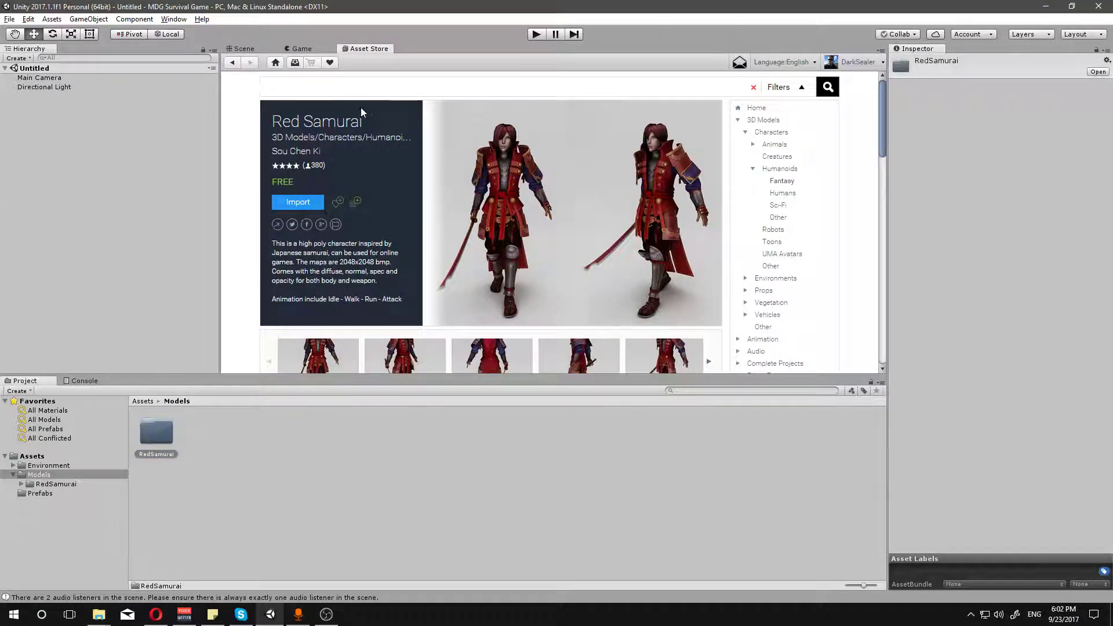
pyautogui.write('zombie')
pyautogui.press('Return')
pyautogui.scroll(-1, 371, 253)
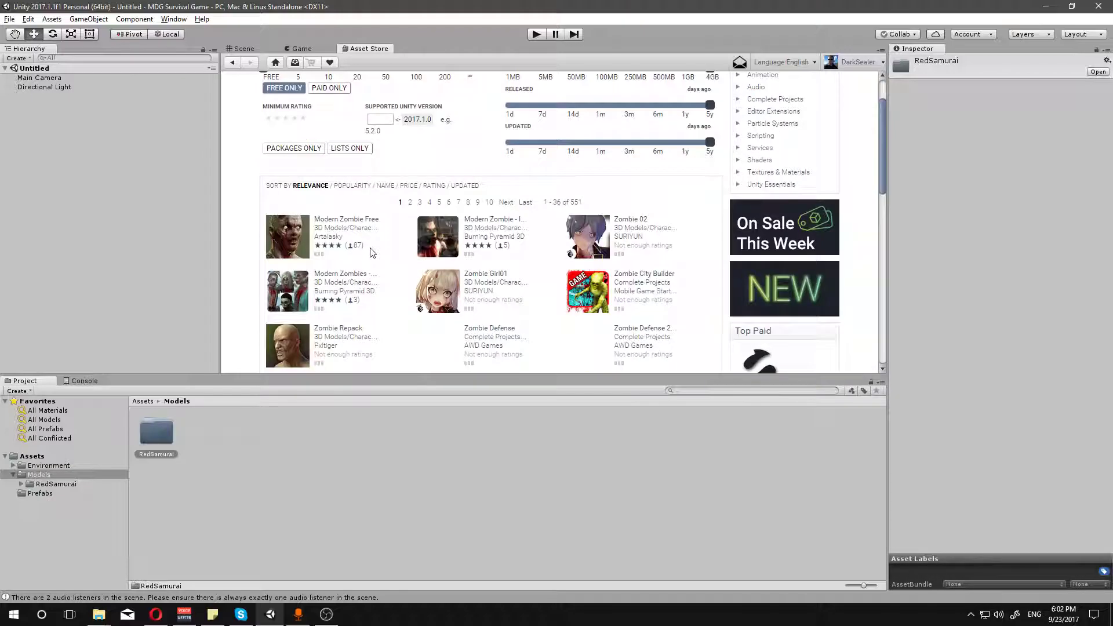
pyautogui.click(348, 220)
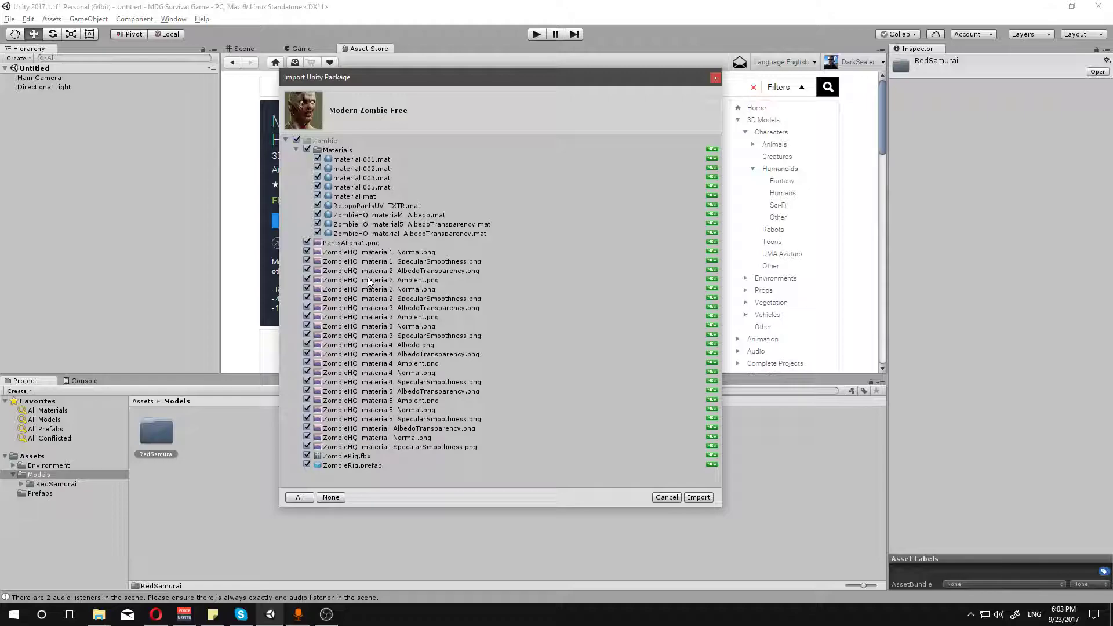
pyautogui.click(708, 498)
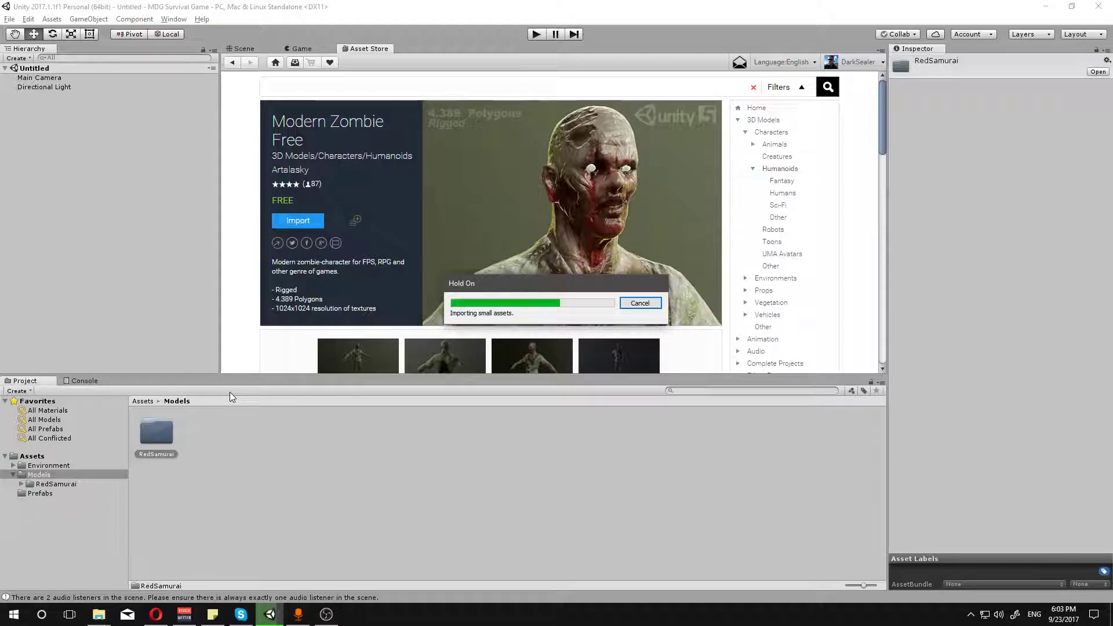
# Step: Move the imported Zombie folder into the Models folder and collapse Models in the folder tree
pyautogui.click(32, 456)
pyautogui.moveTo(43, 503); pyautogui.dragTo(46, 474)
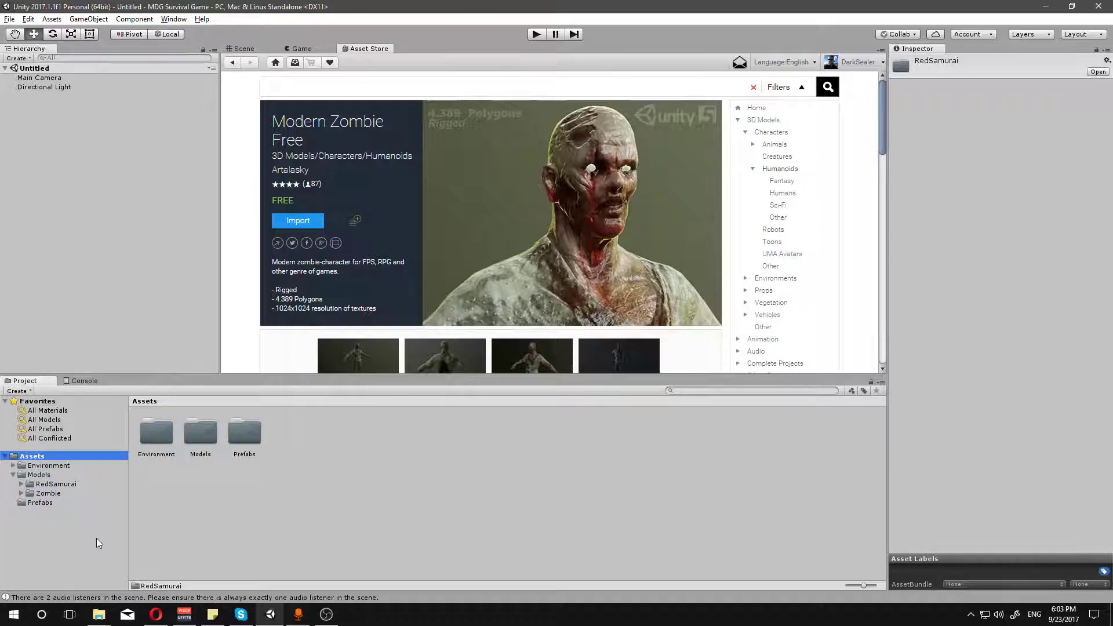
pyautogui.click(13, 475)
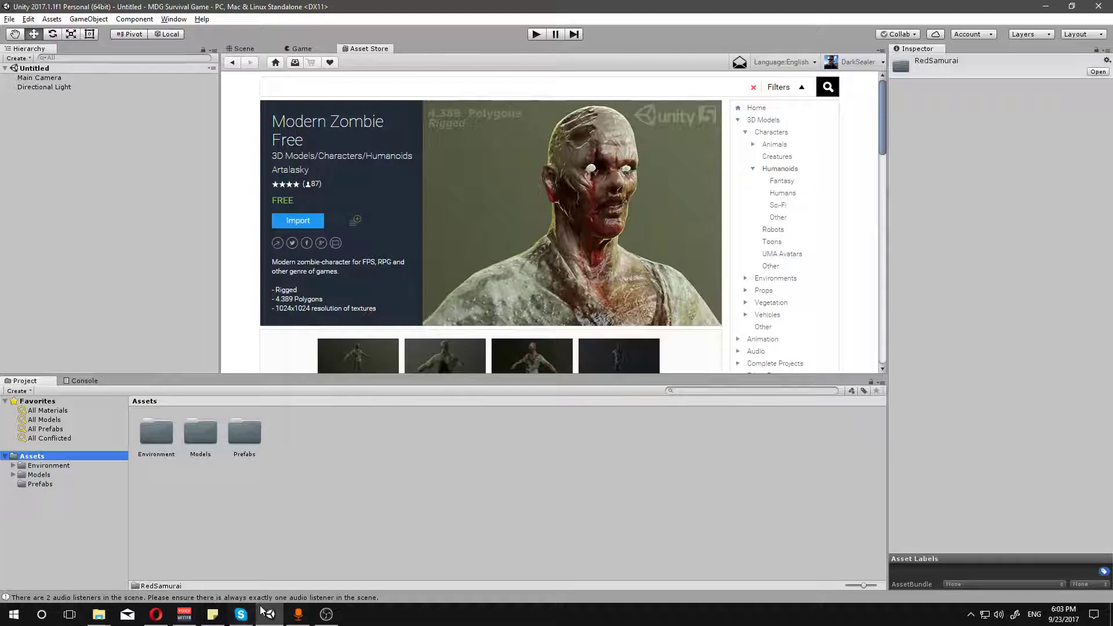
pyautogui.click(99, 614)
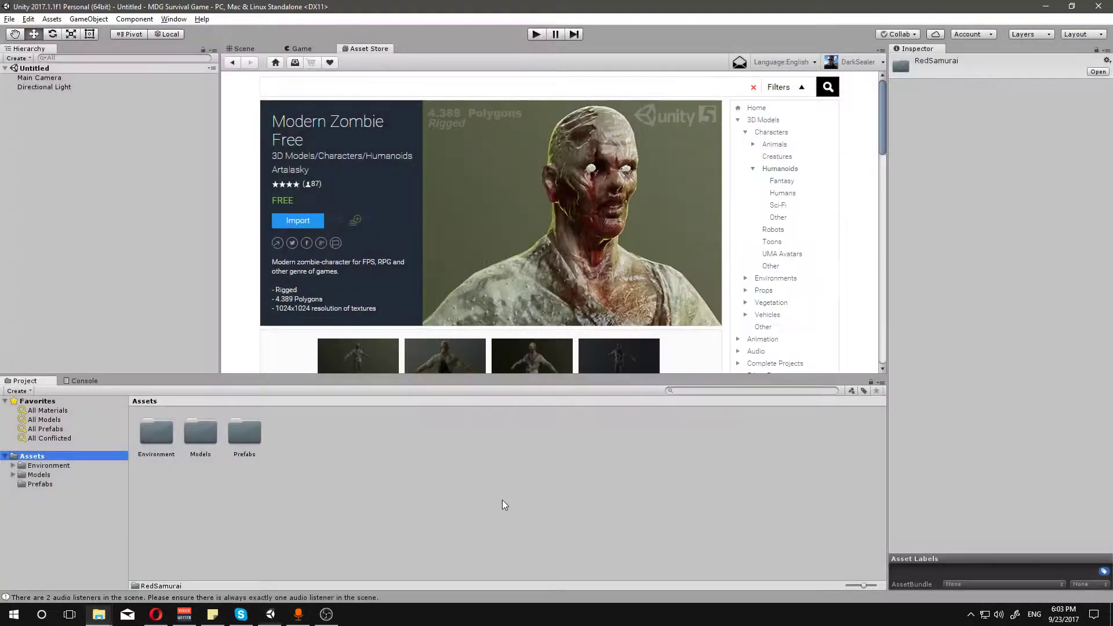
pyautogui.click(502, 502)
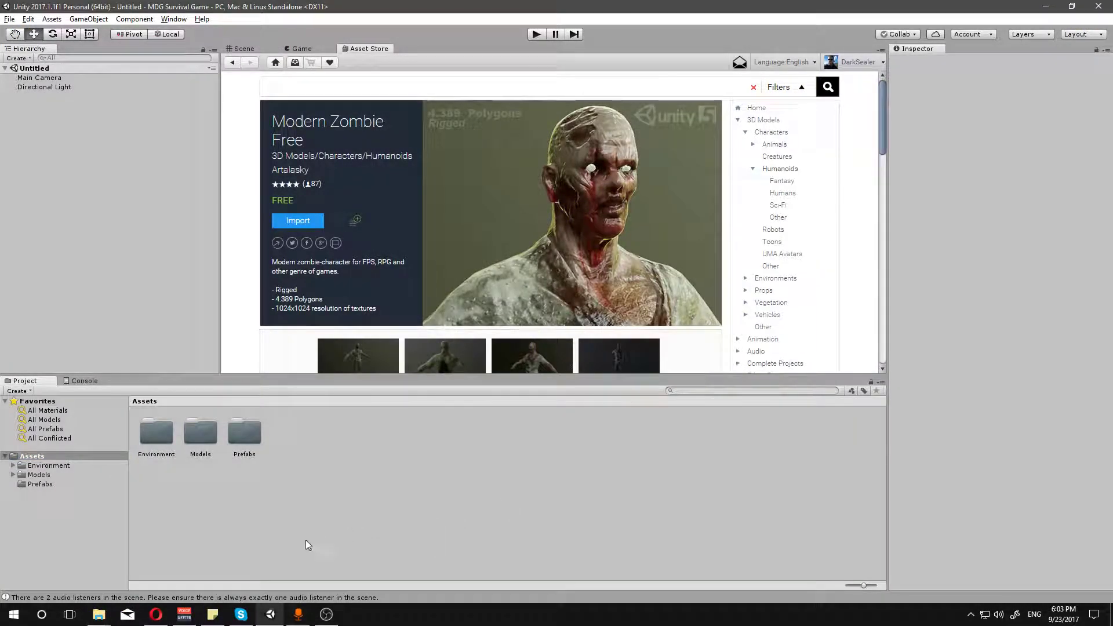
# Step: Switch to the Opera browser, close the Modern Zombie Free page, and select the title on the Skeleton asset page
pyautogui.click(156, 613)
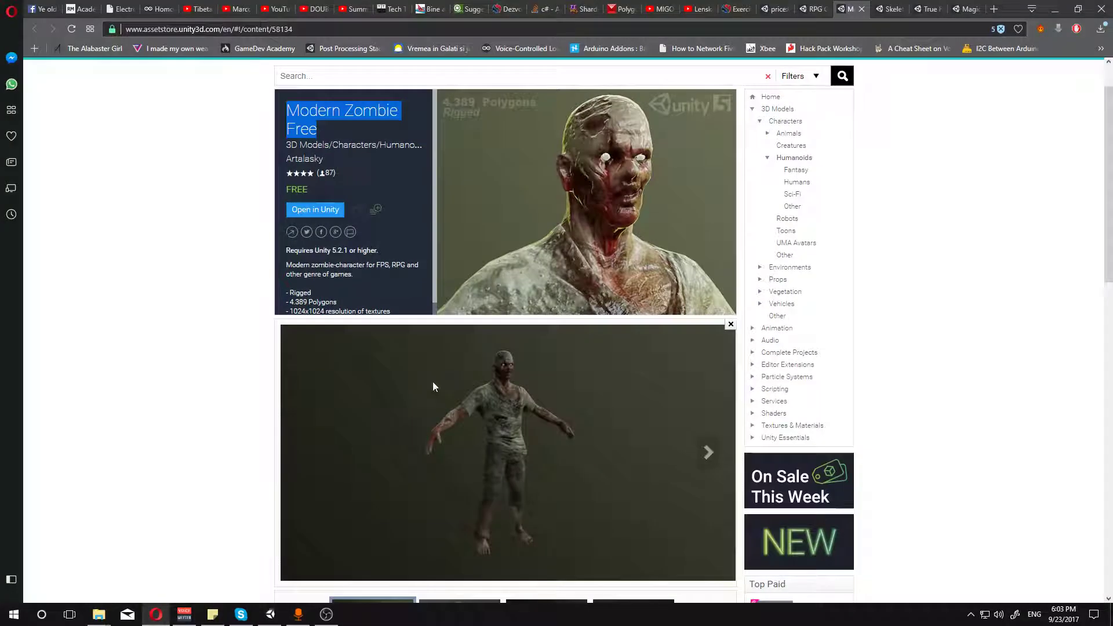
pyautogui.click(863, 9)
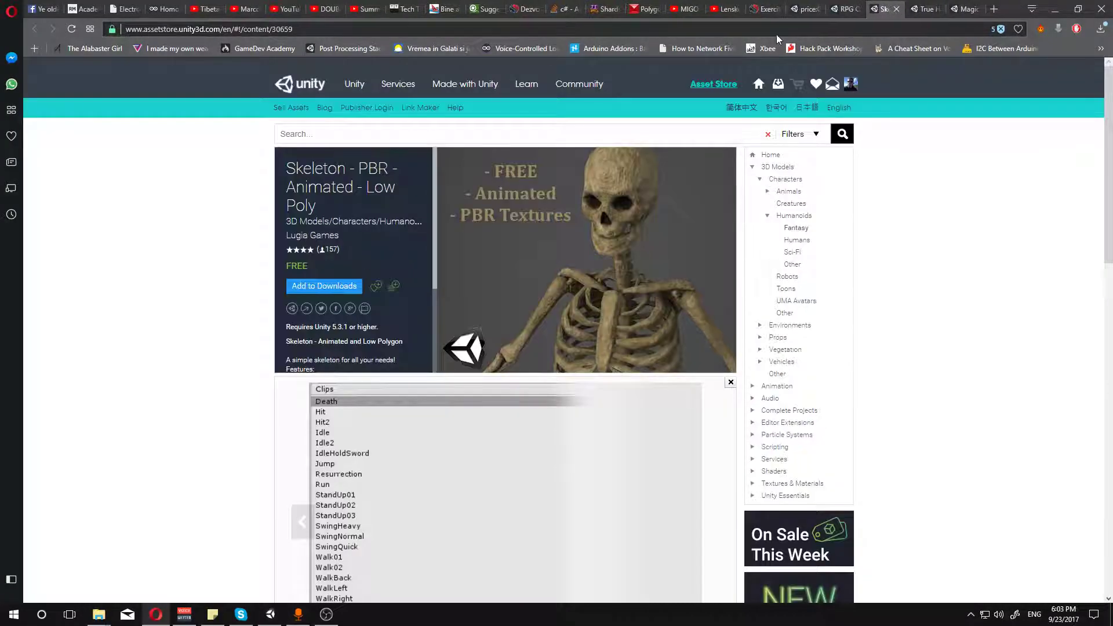
pyautogui.click(725, 29)
pyautogui.hotkey('alt', 'Tab')
pyautogui.hotkey('alt', 'Tab')
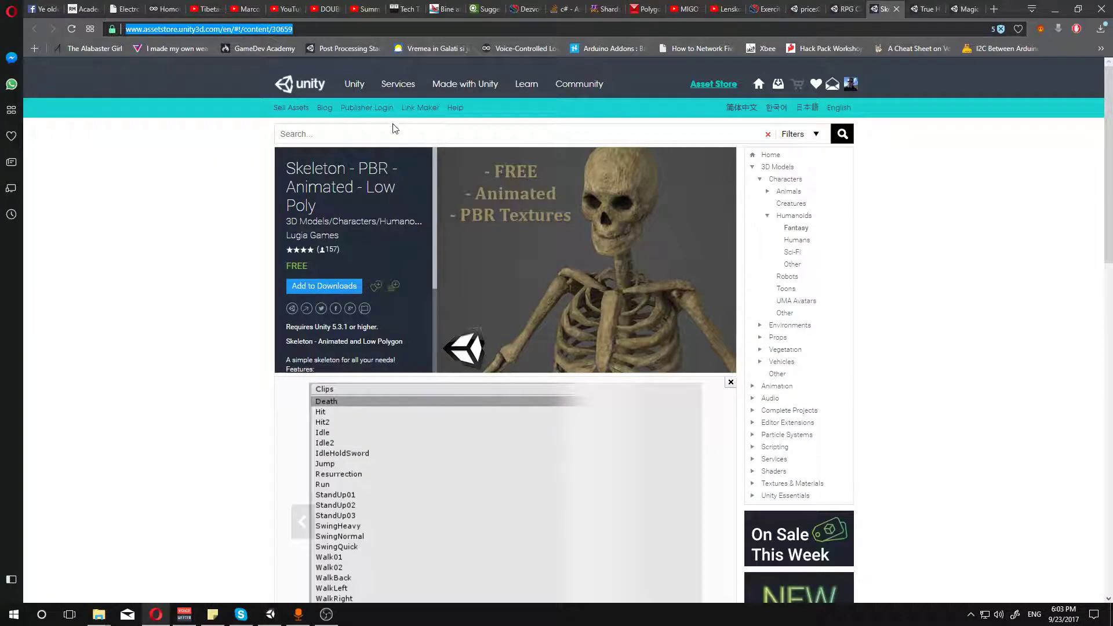
pyautogui.click(327, 209)
pyautogui.moveTo(325, 208); pyautogui.dragTo(286, 165)
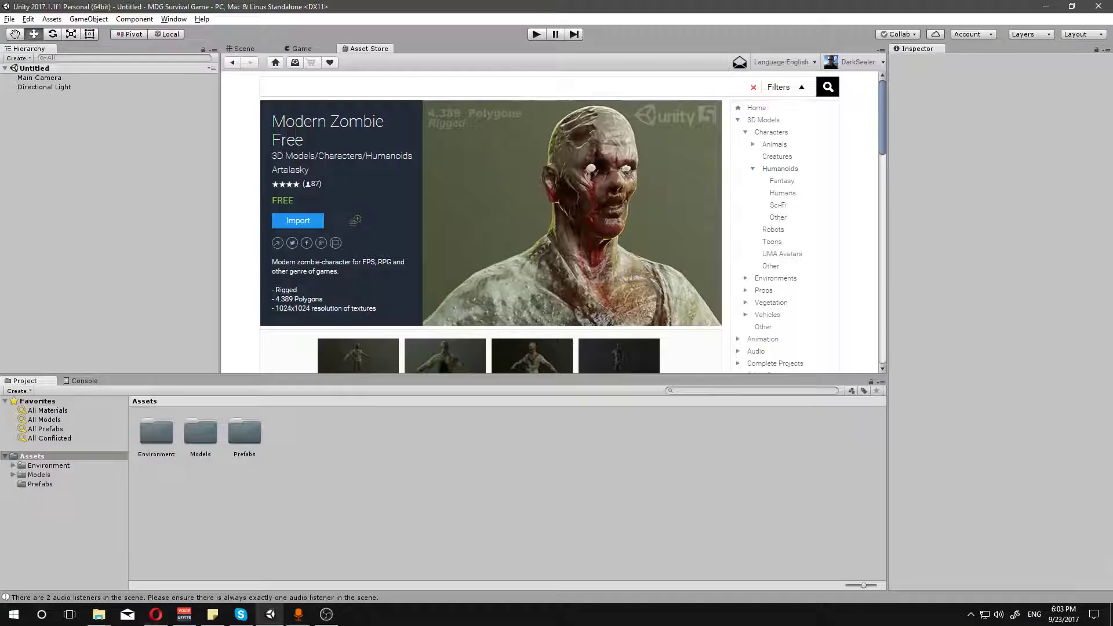
# Step: Return to Unity, search the Asset Store for "Skeleton PBR Animated - Low Poly", and import the complete Skeleton - PBR - Animated - Low Poly package
pyautogui.hotkey('alt', 'Tab')
pyautogui.click(287, 88)
pyautogui.write('Skeleton PBR Animated - Low Poly')
pyautogui.press('Return')
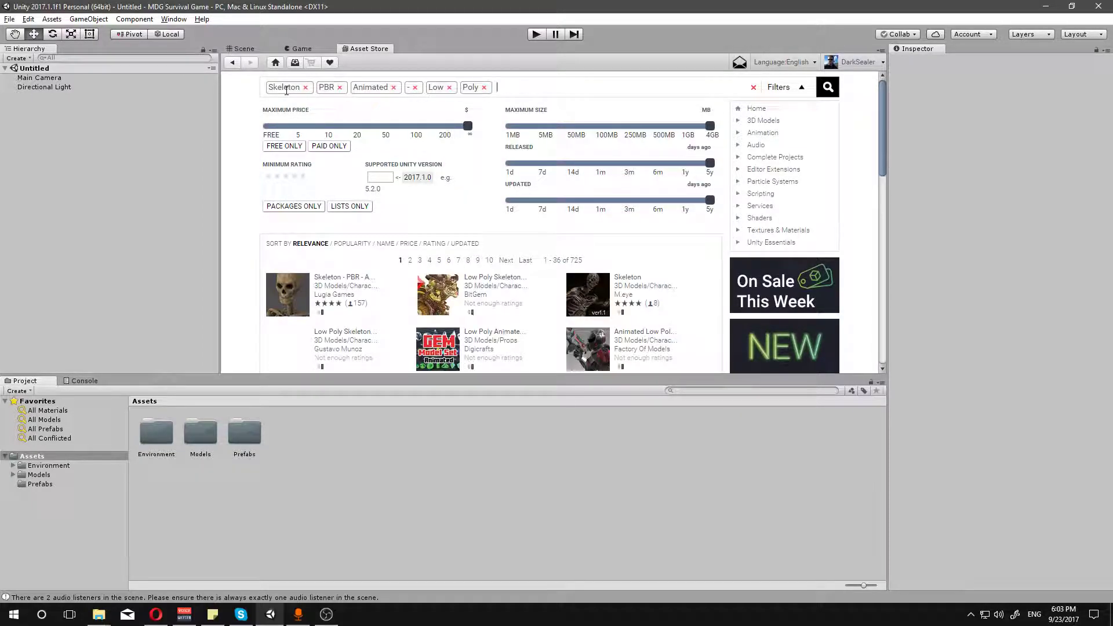
pyautogui.click(330, 280)
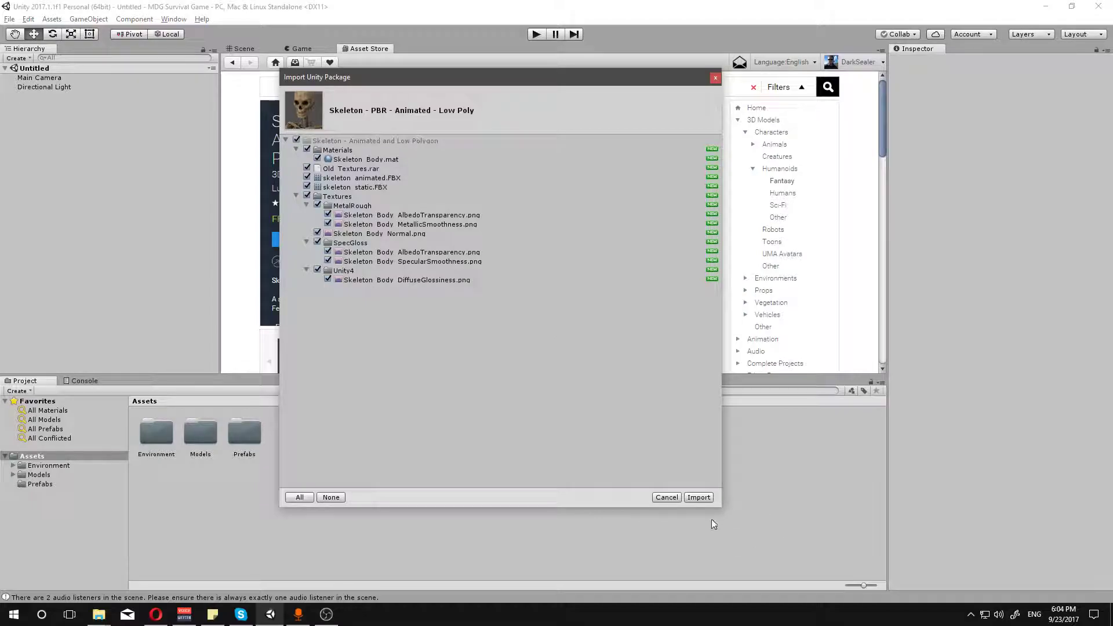
pyautogui.click(701, 500)
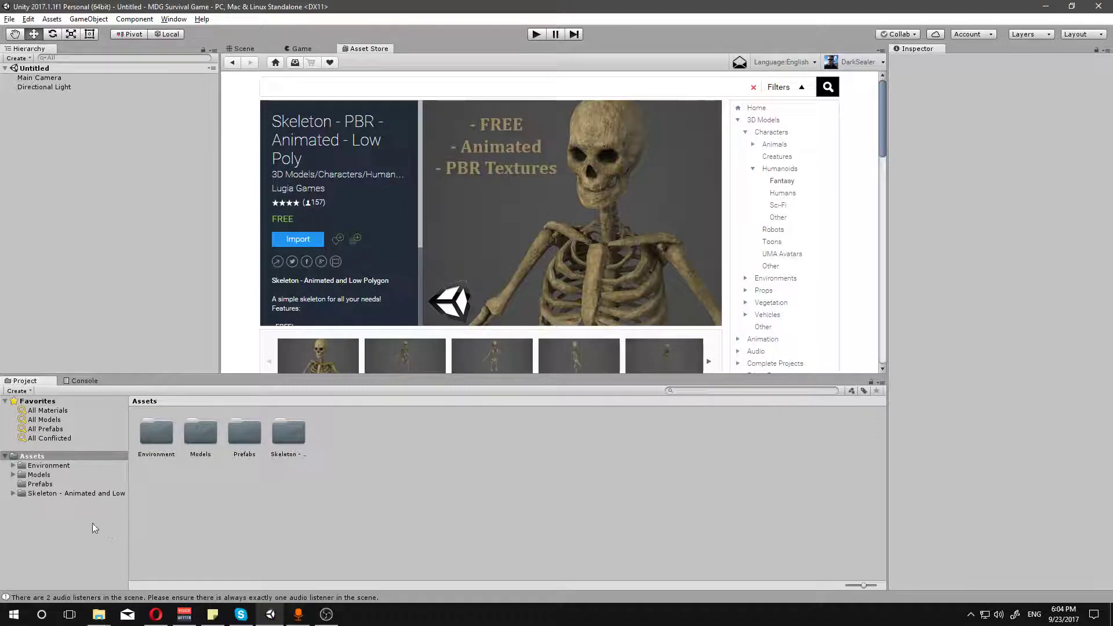
# Step: Widen the project folder tree and move the Skeleton - Animated and Low Polygon folder into the Models folder
pyautogui.click(84, 496)
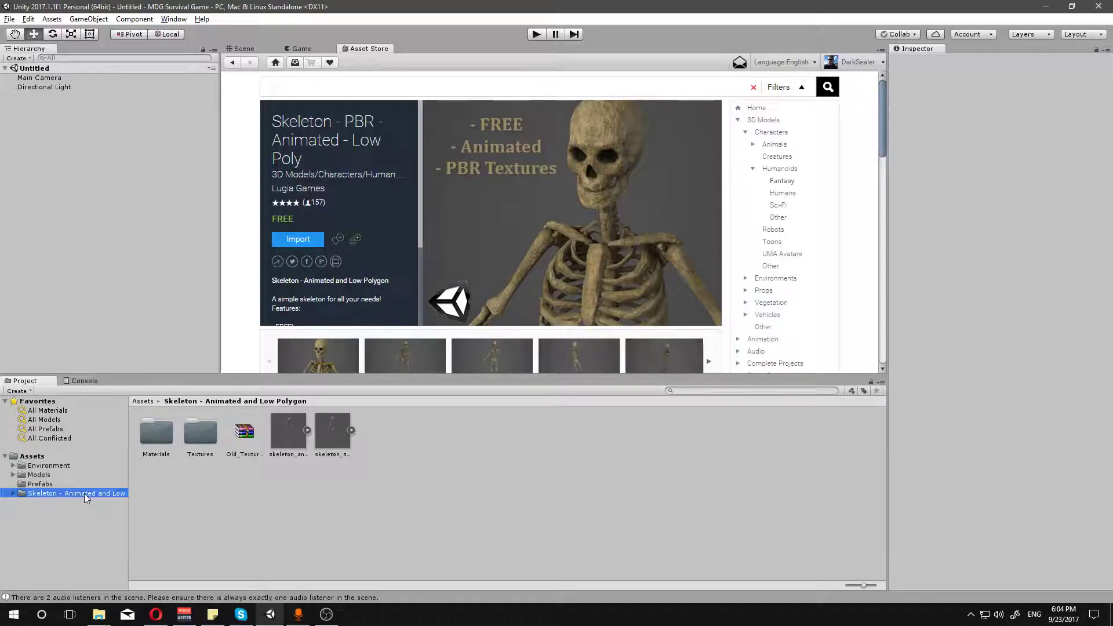
pyautogui.moveTo(127, 484); pyautogui.dragTo(170, 485)
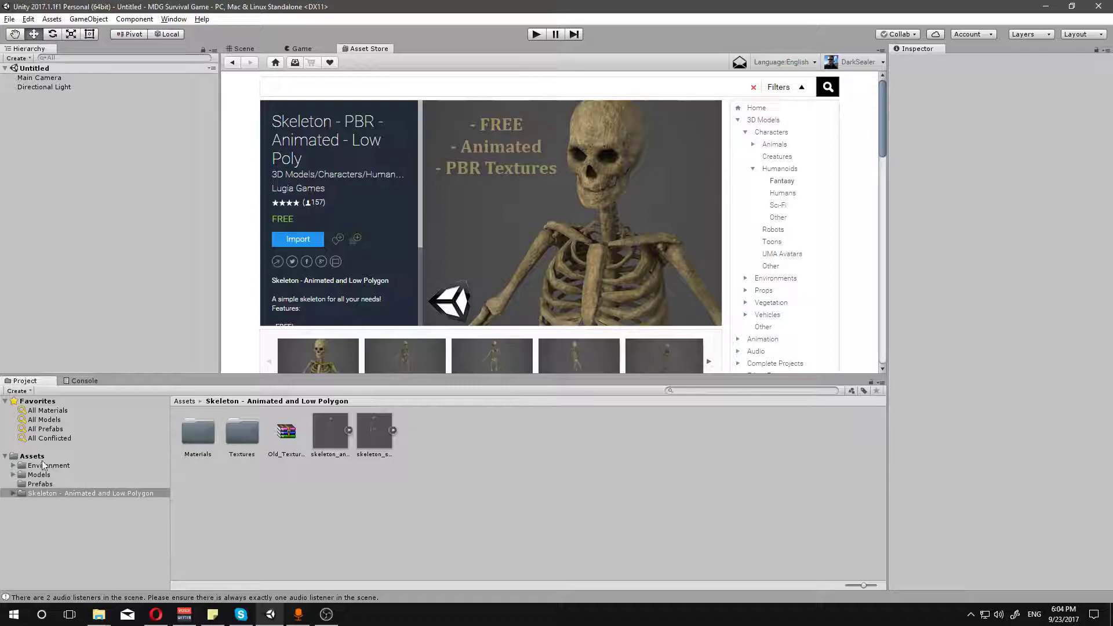
pyautogui.moveTo(63, 493); pyautogui.dragTo(47, 475)
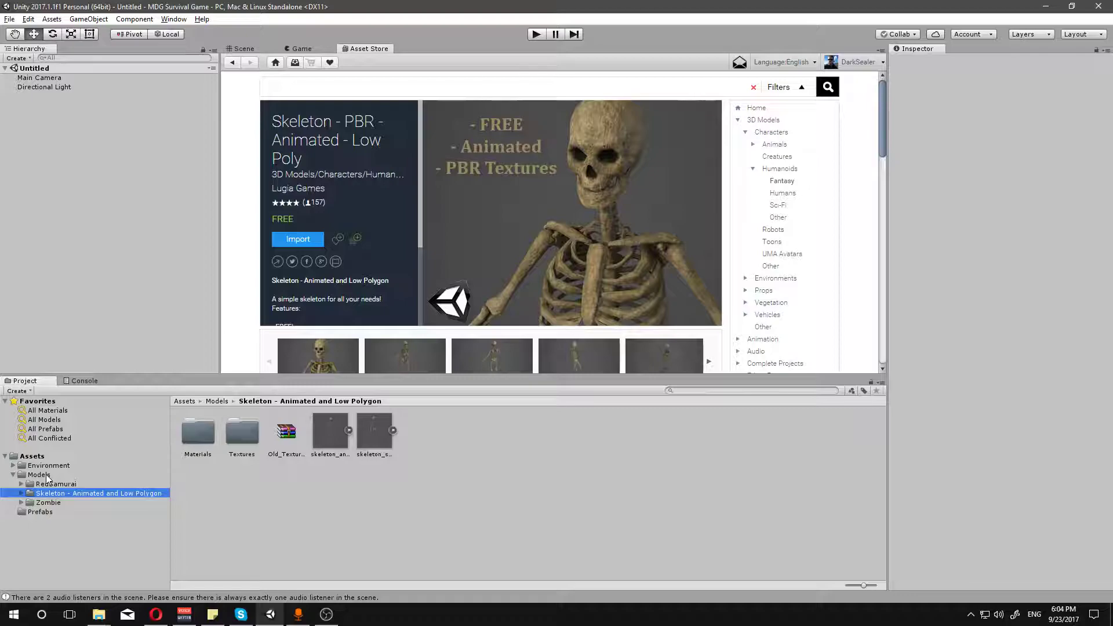
# Step: Select the Old_Textures archive in the Skeleton folder and collapse Models in the folder tree
pyautogui.click(285, 442)
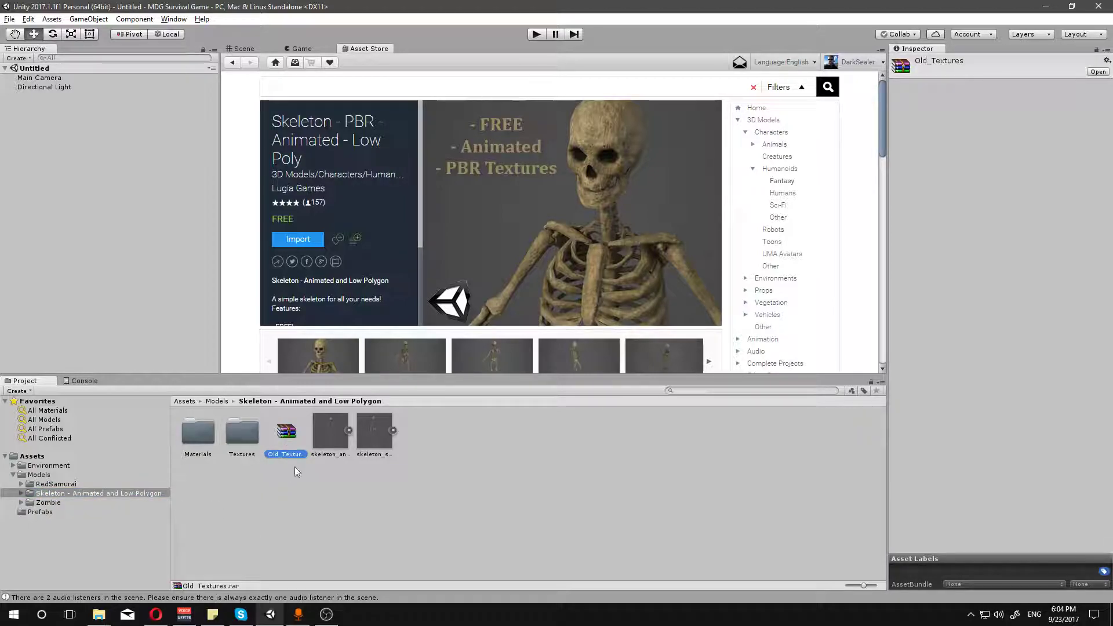
pyautogui.click(13, 475)
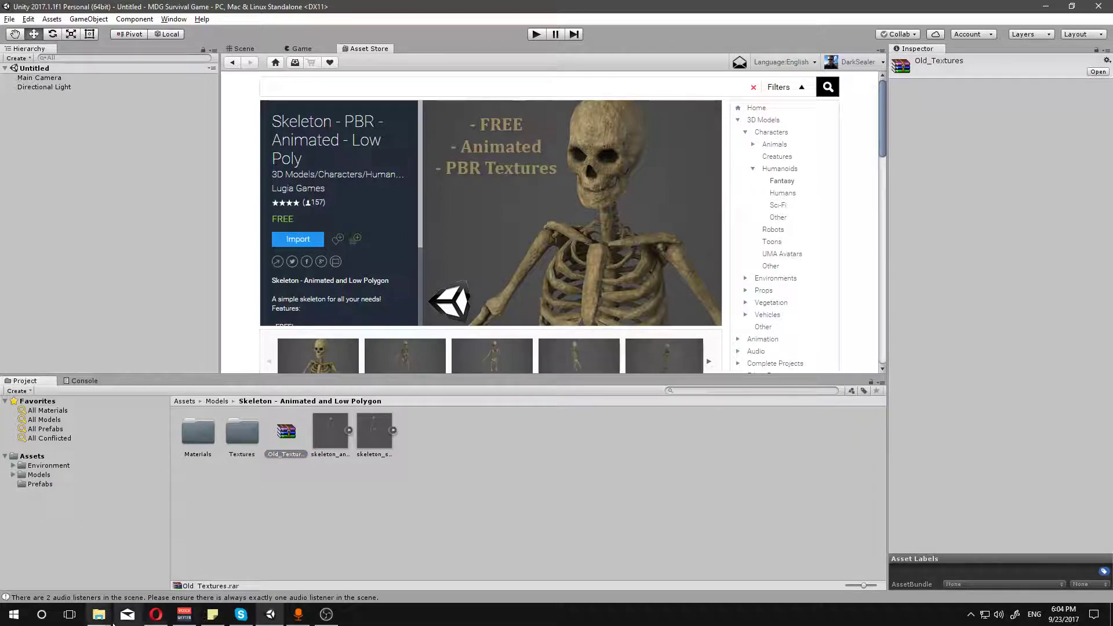
# Step: Switch to the Opera browser, close the Skeleton asset page, and copy the title of the True Horror - Scarecrow (PBR) page
pyautogui.click(156, 615)
pyautogui.hotkey('ctrl', 'w')
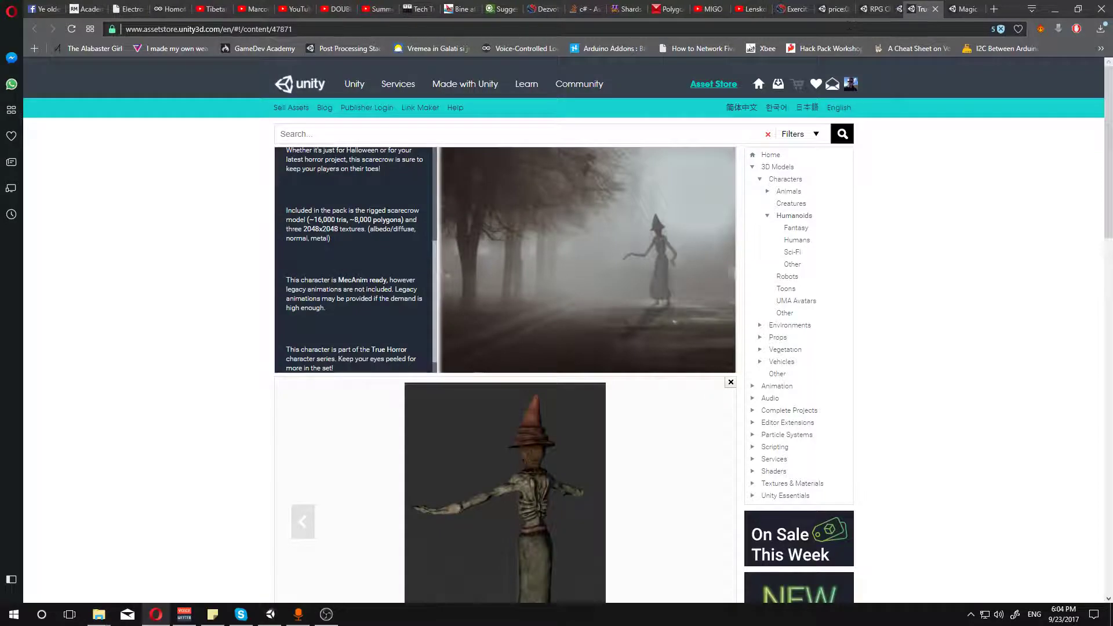
pyautogui.scroll(5, 355, 186)
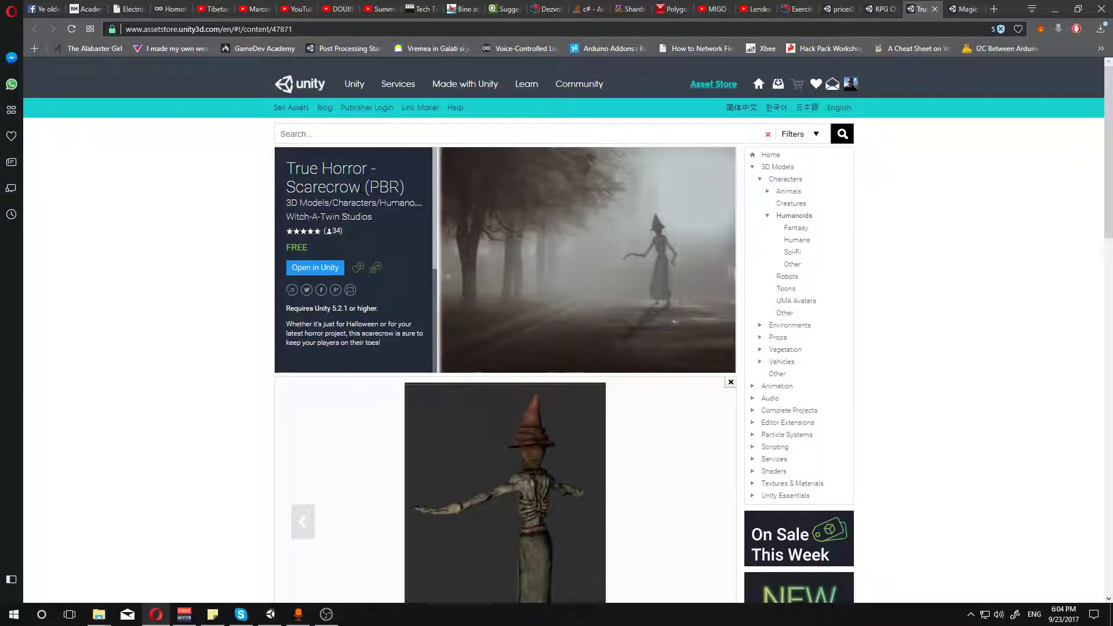
pyautogui.moveTo(286, 168); pyautogui.dragTo(414, 187)
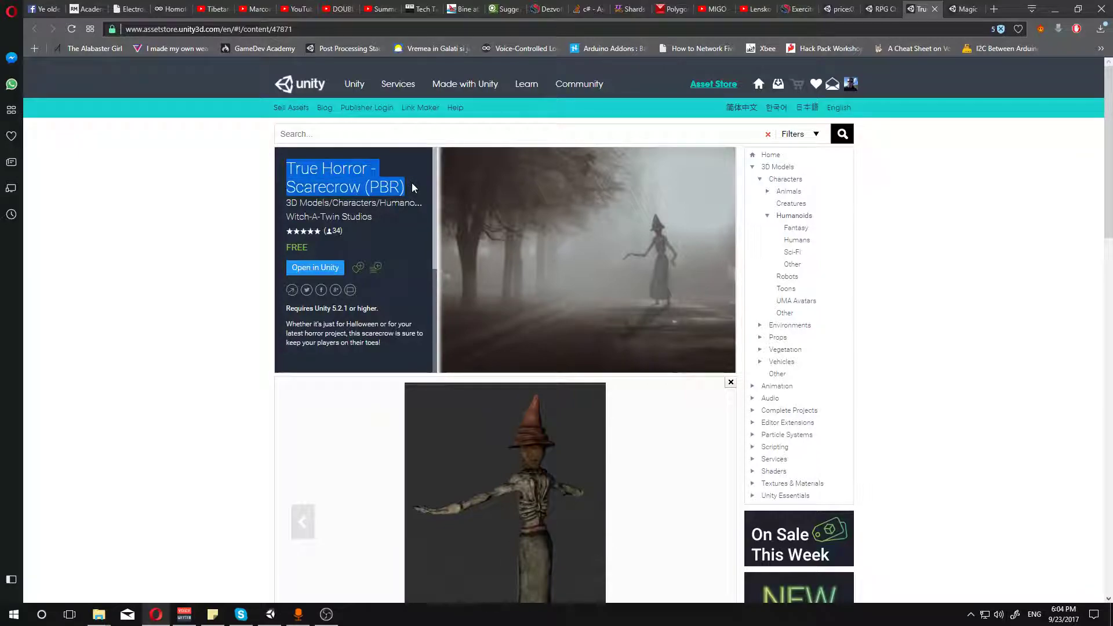
pyautogui.hotkey('ctrl', 'c')
# Step: Return to Unity, search the Asset Store for "True Horror - Scarecrow (PBR)", and import the complete package
pyautogui.hotkey('alt', 'Tab')
pyautogui.click(322, 87)
pyautogui.hotkey('ctrl', 'v')
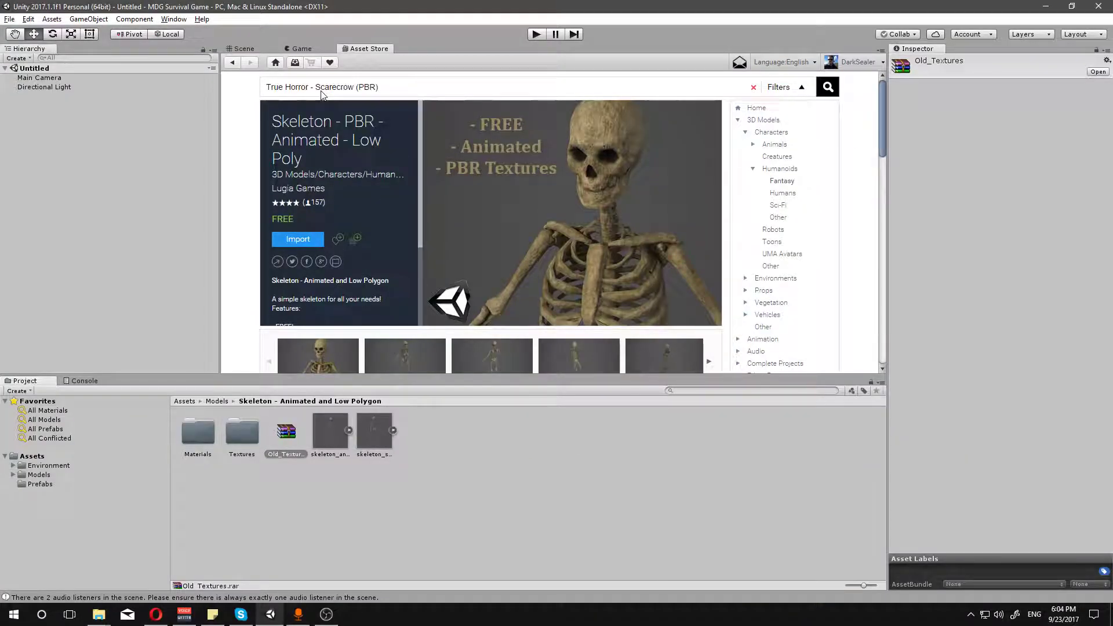
pyautogui.press('Return')
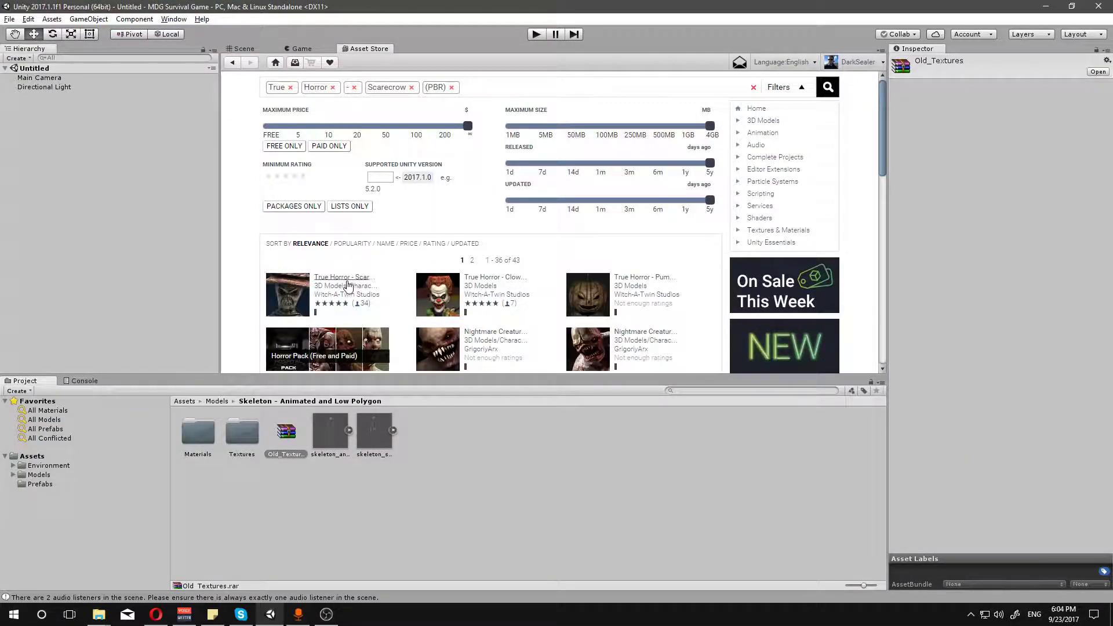
pyautogui.scroll(-2, 561, 265)
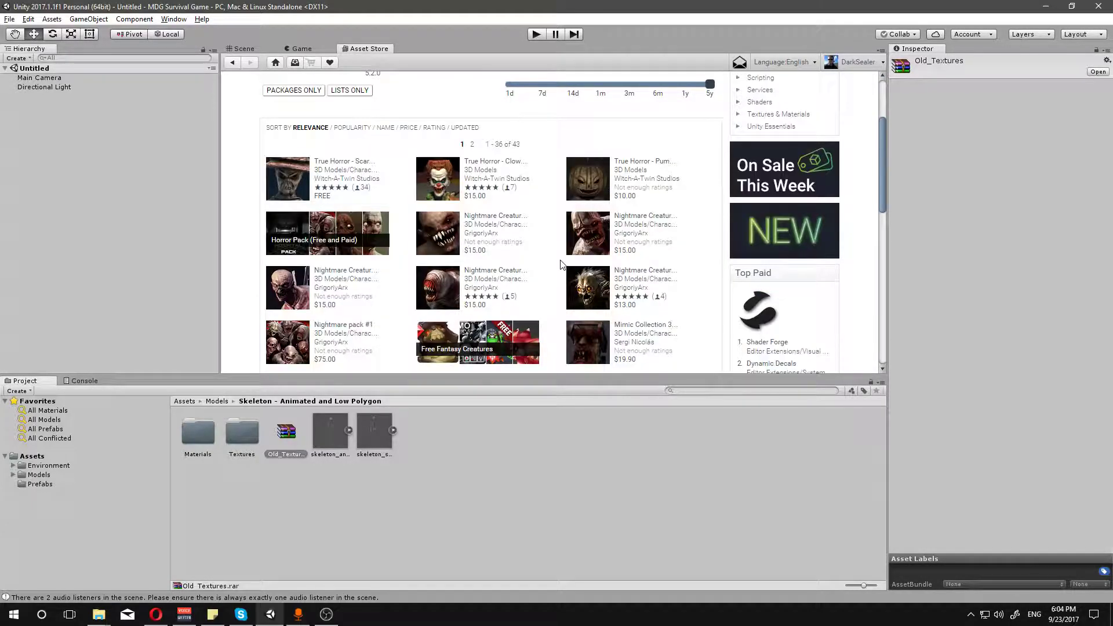
pyautogui.click(329, 163)
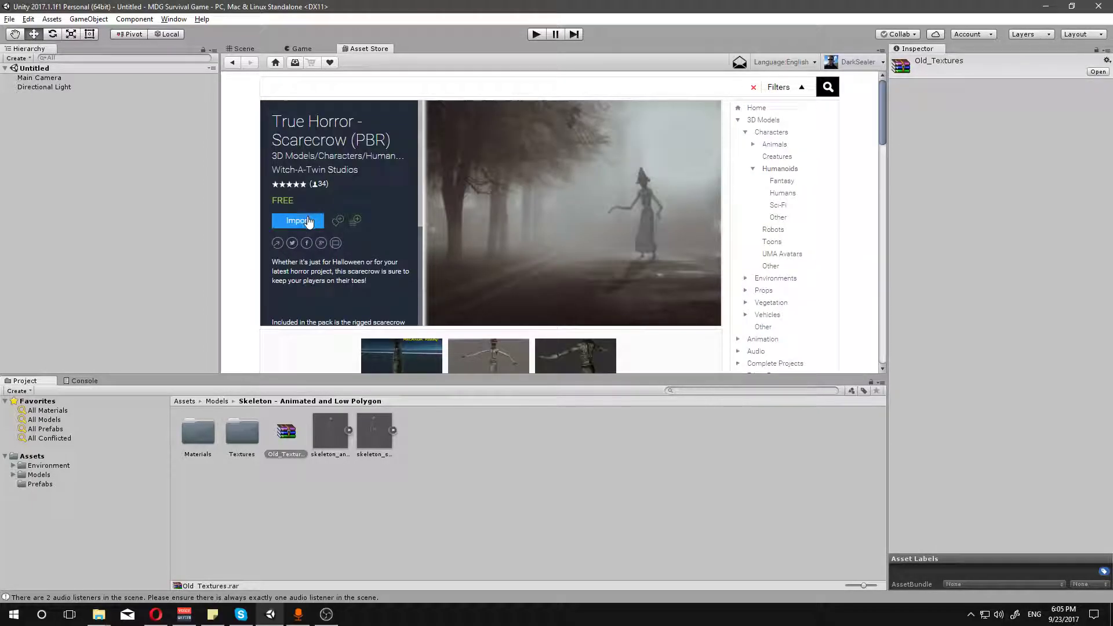
pyautogui.click(307, 221)
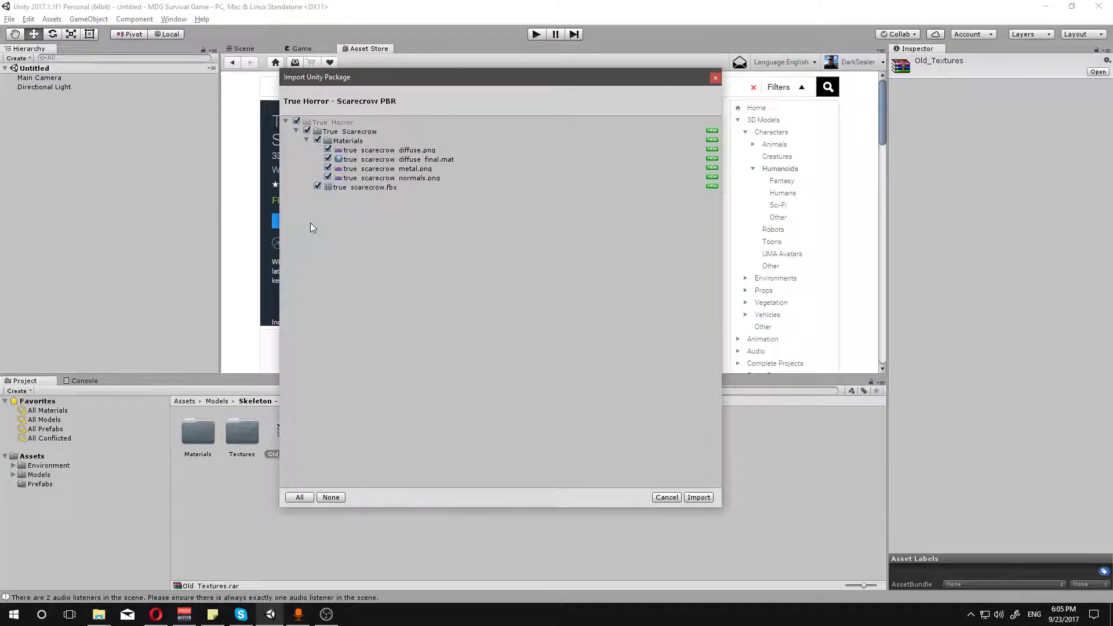
pyautogui.click(698, 498)
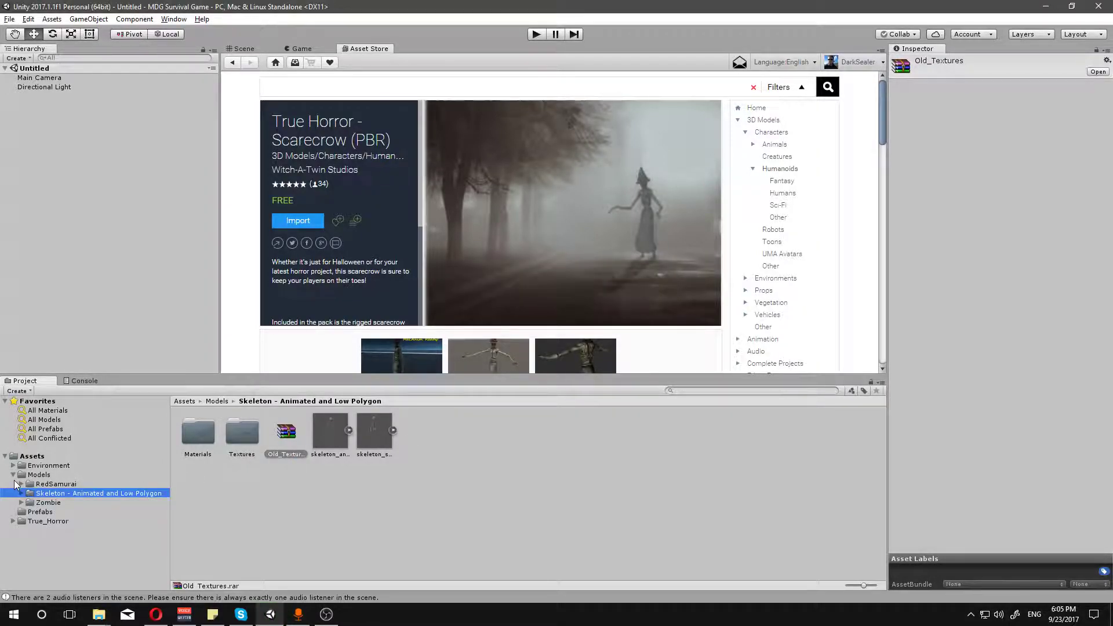
# Step: Move the True_Horror folder into Models and rename its True_Scarecrow subfolder as Scarecrow
pyautogui.moveTo(47, 521); pyautogui.dragTo(46, 478)
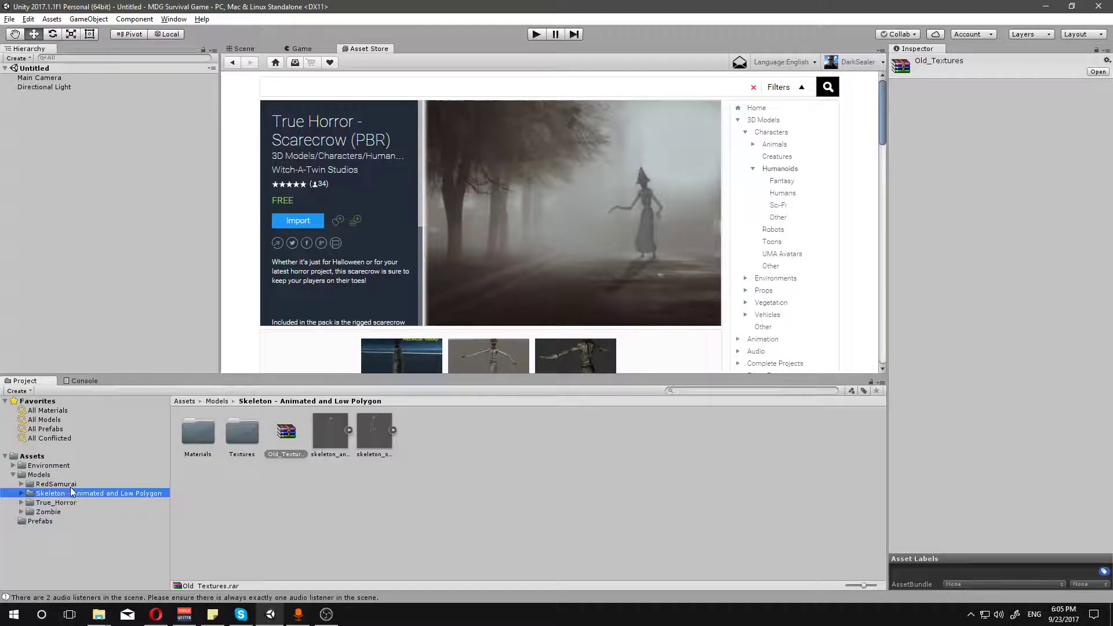
pyautogui.click(55, 502)
pyautogui.click(205, 449)
pyautogui.click(204, 454)
pyautogui.write('Scarecr')
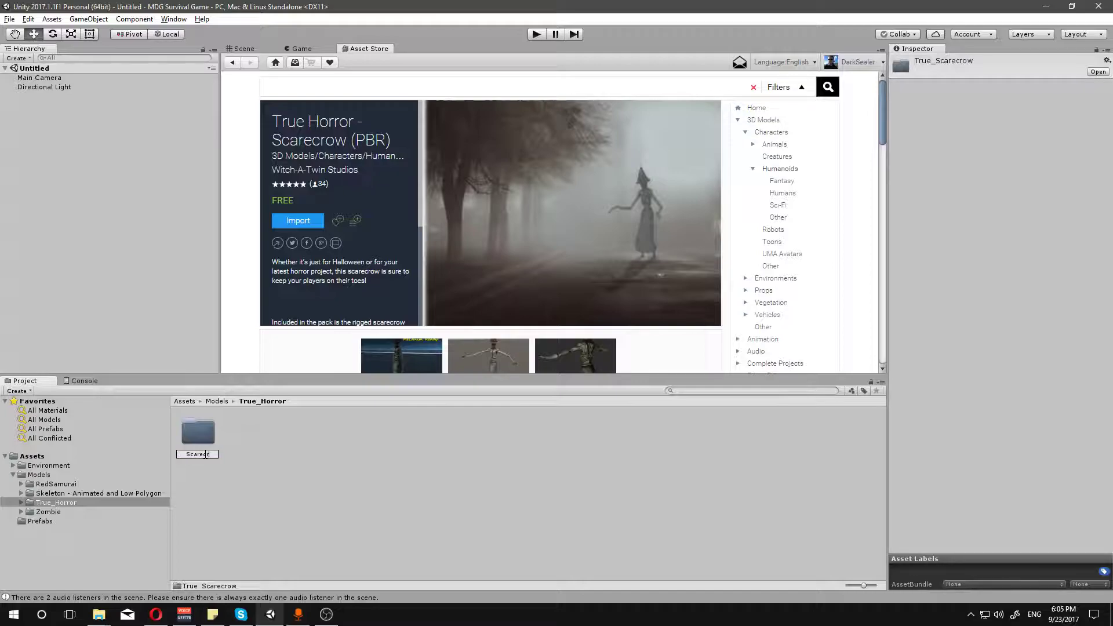
pyautogui.write('ow')
pyautogui.press('Return')
# Step: Rename the Skeleton - Animated and Low Polygon folder as Skeleton
pyautogui.click(118, 494)
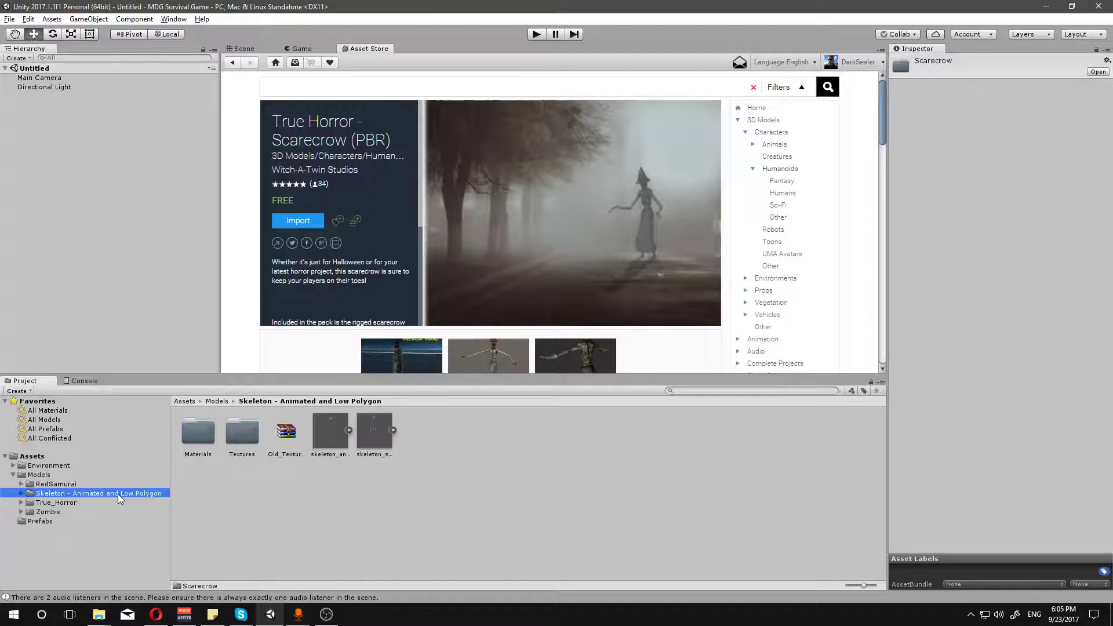
pyautogui.click(133, 496)
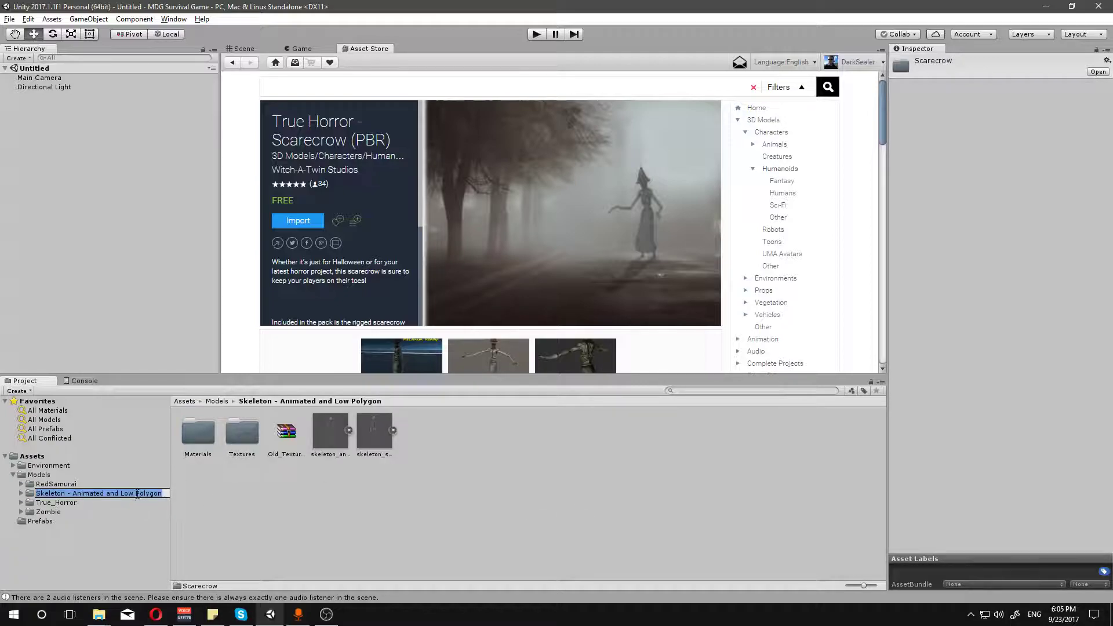
pyautogui.moveTo(164, 494); pyautogui.dragTo(67, 496)
pyautogui.press('BackSpace')
pyautogui.press('Return')
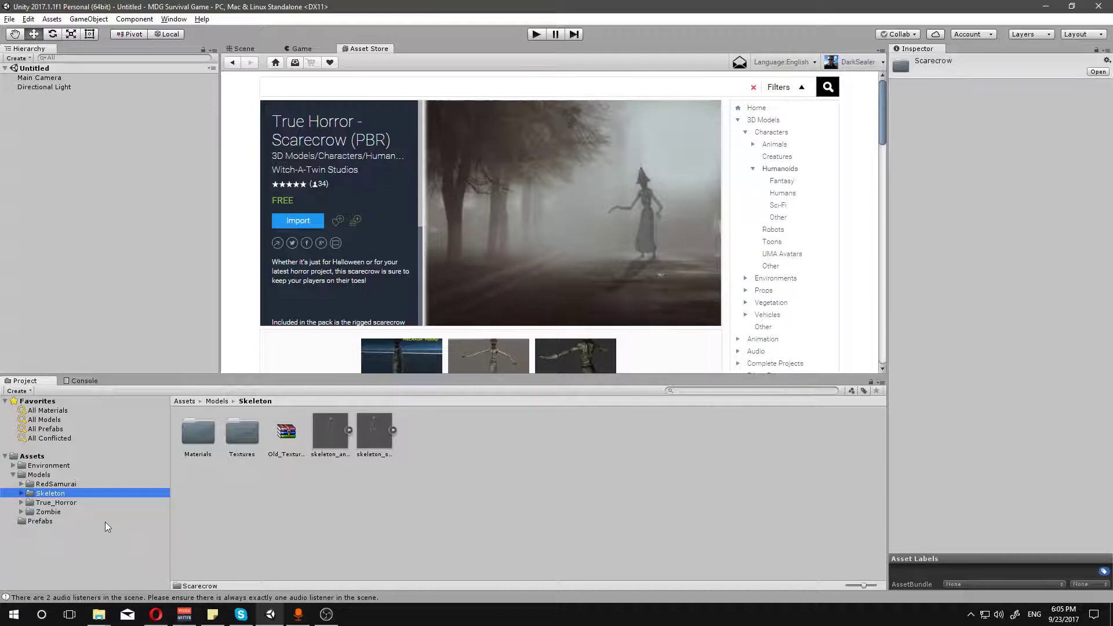
pyautogui.click(62, 503)
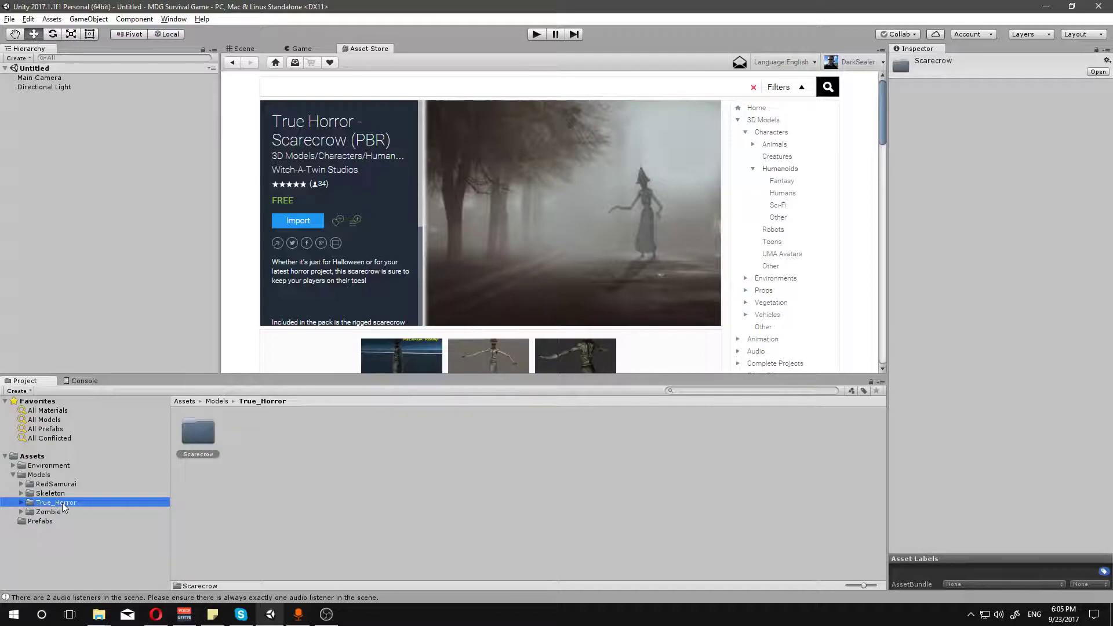
pyautogui.click(62, 502)
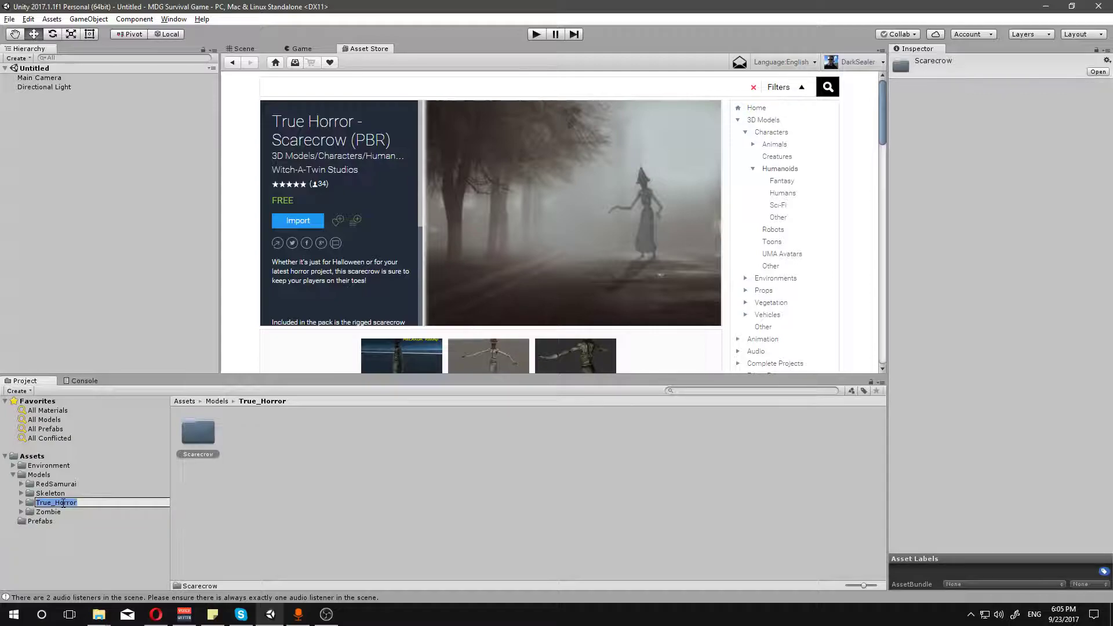
pyautogui.click(46, 467)
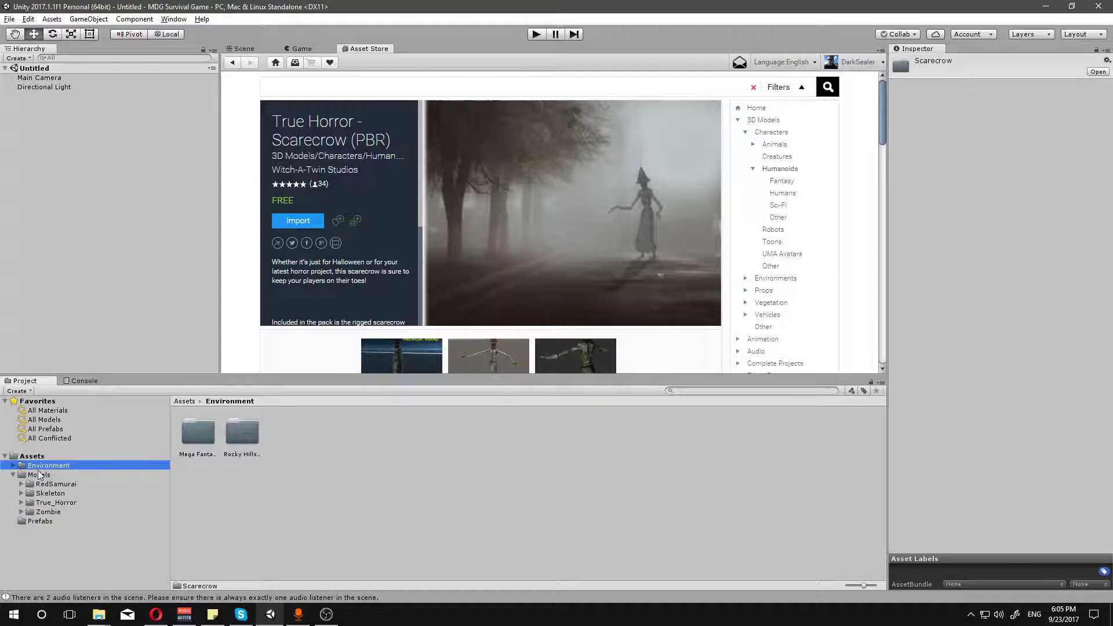
# Step: Move the Scarecrow folder out of True_Horror directly into Models and delete the True_Horror folder
pyautogui.click(38, 475)
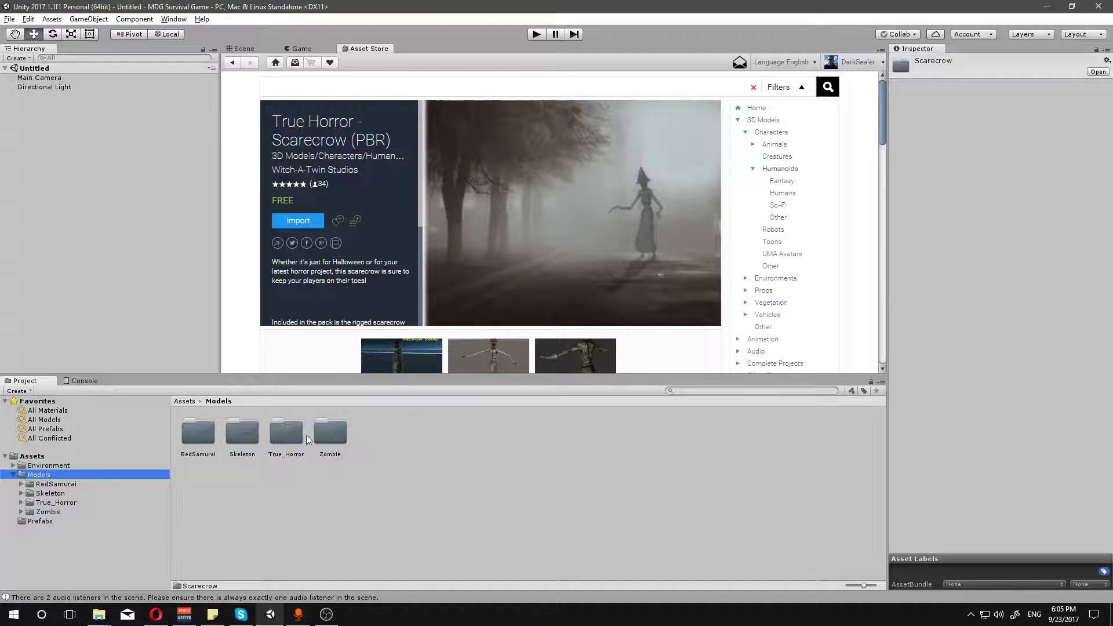
pyautogui.doubleClick(284, 434)
pyautogui.moveTo(192, 438); pyautogui.dragTo(44, 476)
pyautogui.click(42, 476)
pyautogui.click(46, 511)
pyautogui.press('Delete')
pyautogui.press('Return')
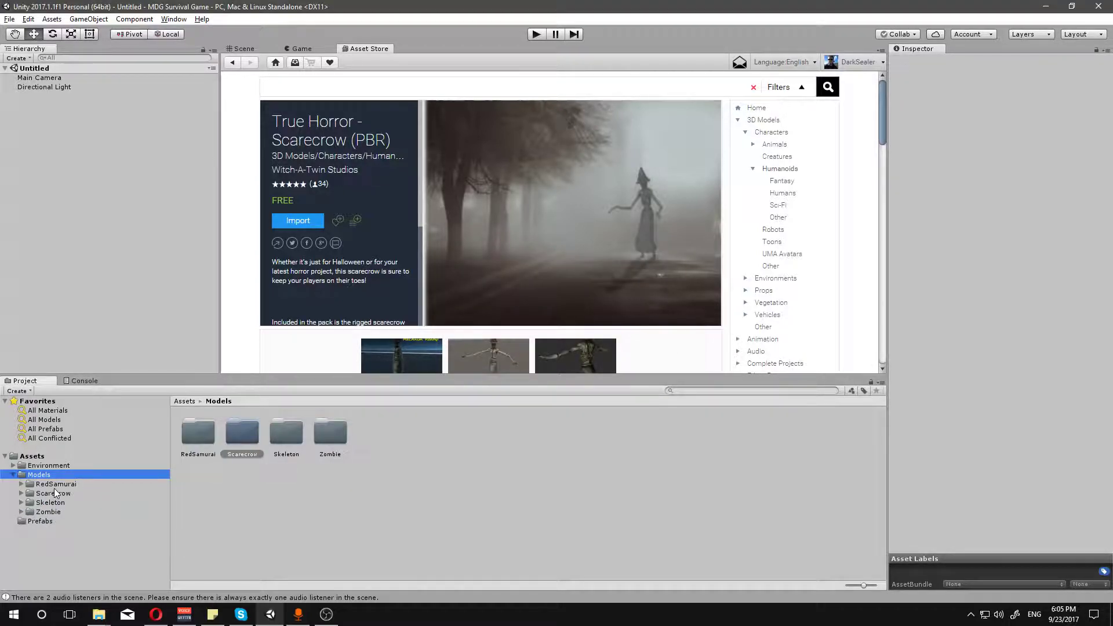
# Step: Switch from the Asset Store to the Scene view and dismiss the scene saving dialog
pyautogui.click(305, 501)
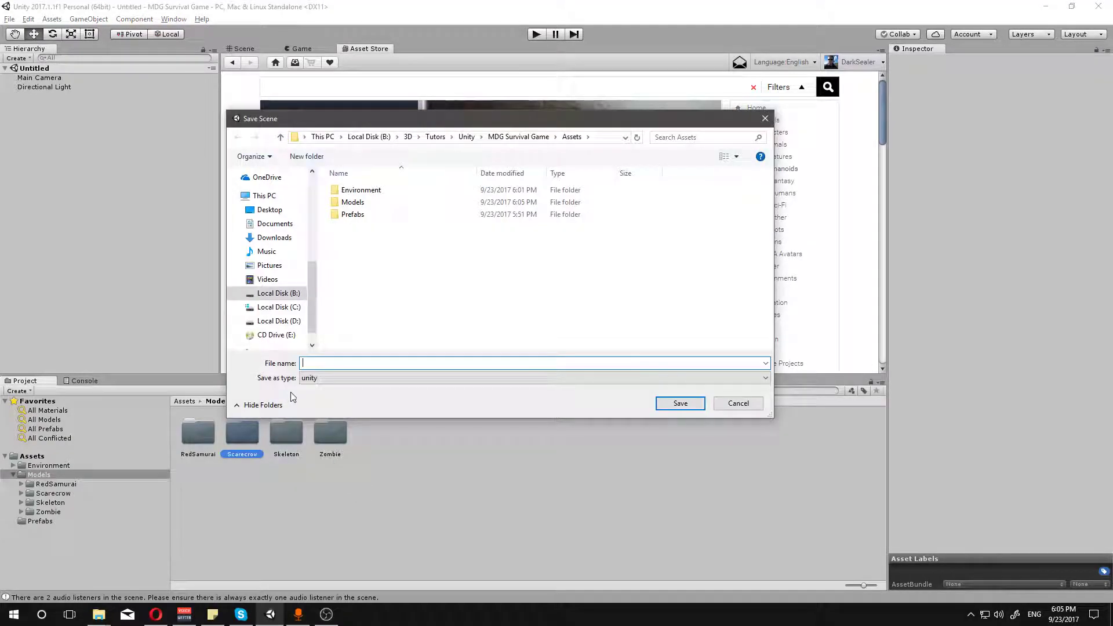
pyautogui.press('Escape')
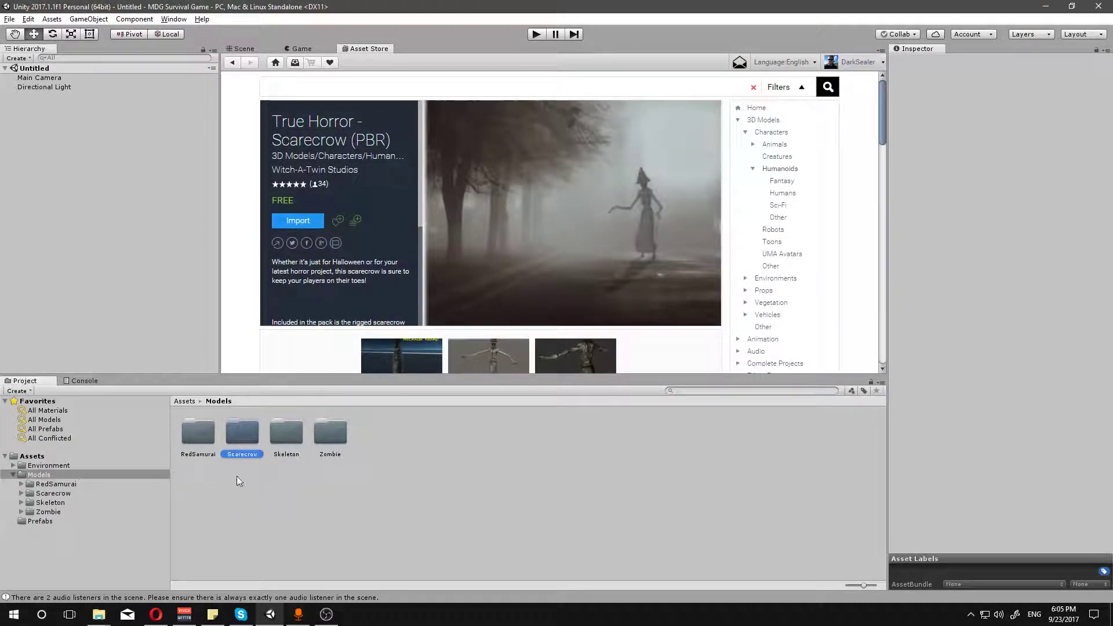
pyautogui.click(242, 48)
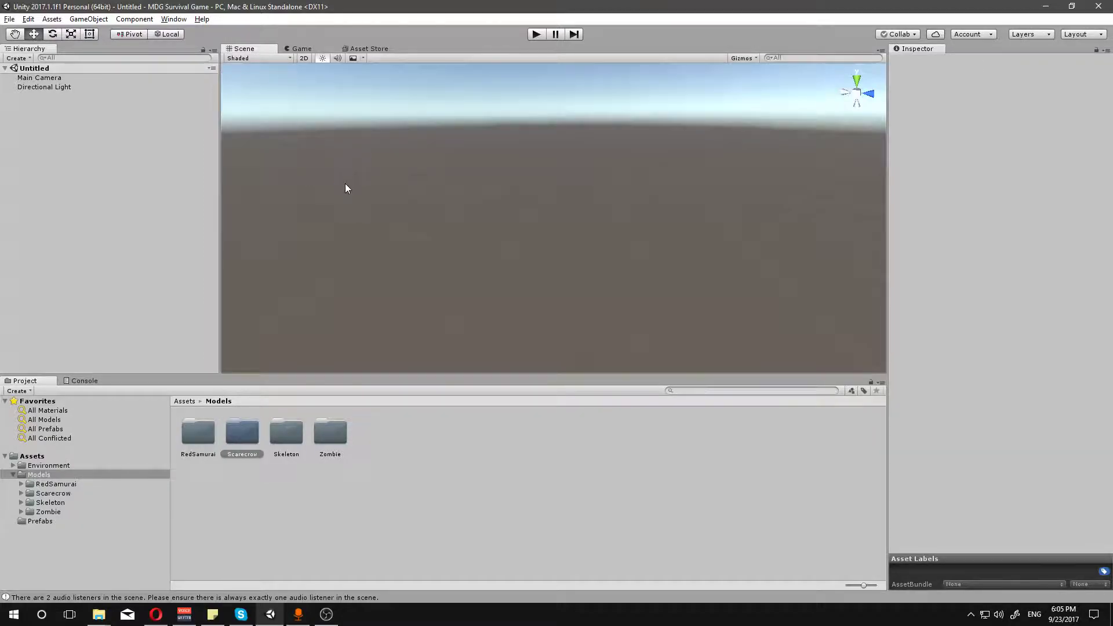
pyautogui.hotkey('ctrl', 's')
pyautogui.press('Escape')
# Step: Create a new folder named _Scenes in the root Assets folder
pyautogui.click(23, 457)
pyautogui.rightClick(368, 467)
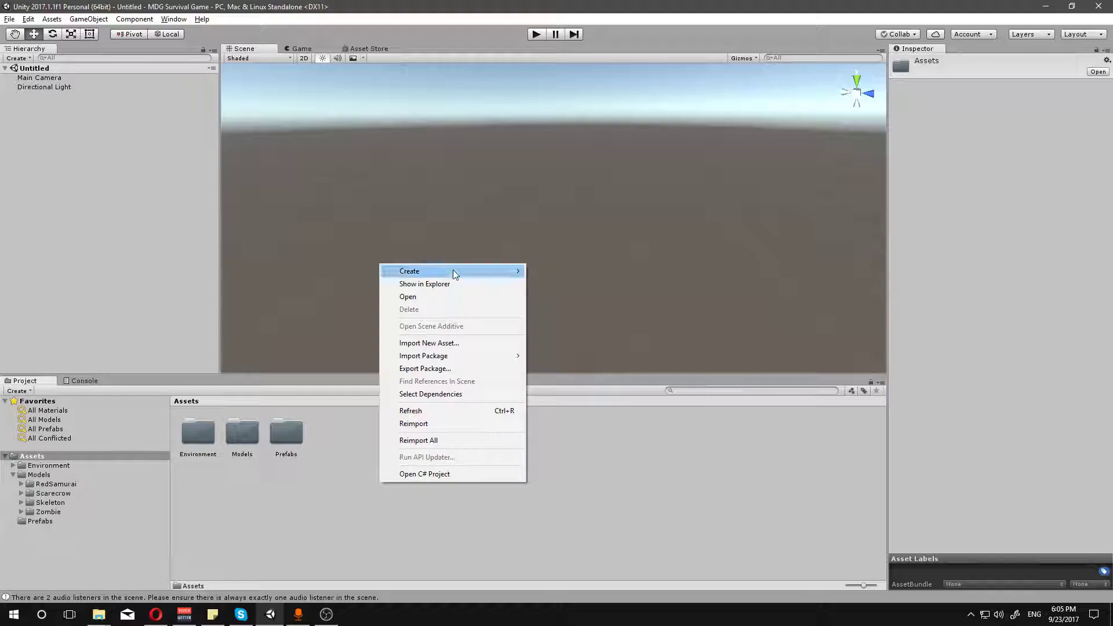
pyautogui.moveTo(455, 273)
pyautogui.click(327, 264)
pyautogui.write('_Scenes')
pyautogui.press('Return')
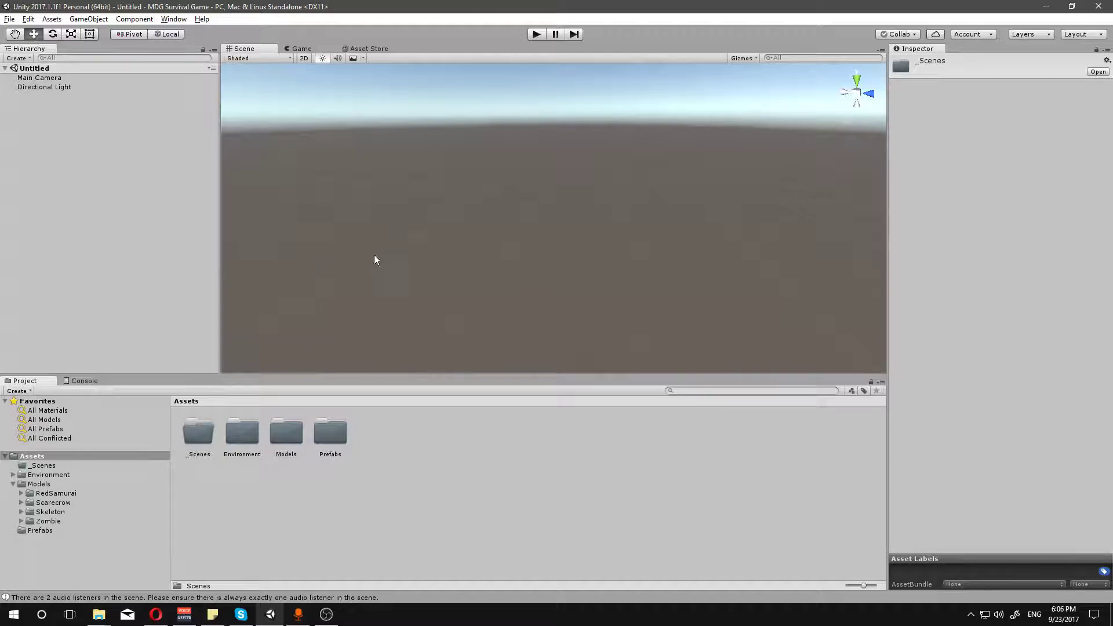
# Step: Save the current scene as Scene01 in the _Scenes folder
pyautogui.hotkey('ctrl', 's')
pyautogui.doubleClick(363, 202)
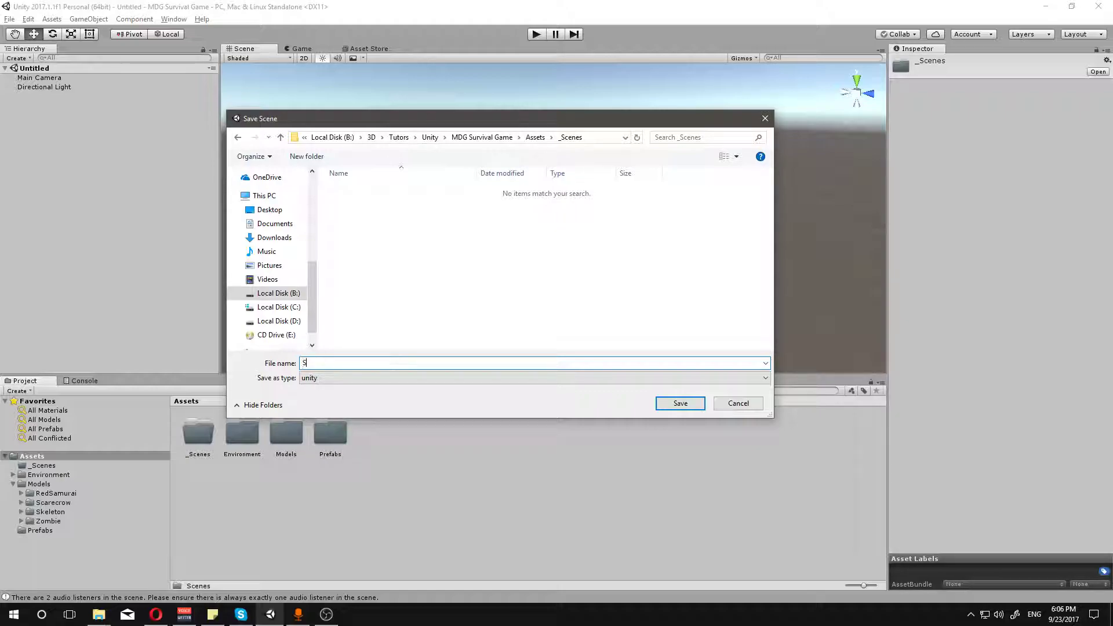
pyautogui.press('Return')
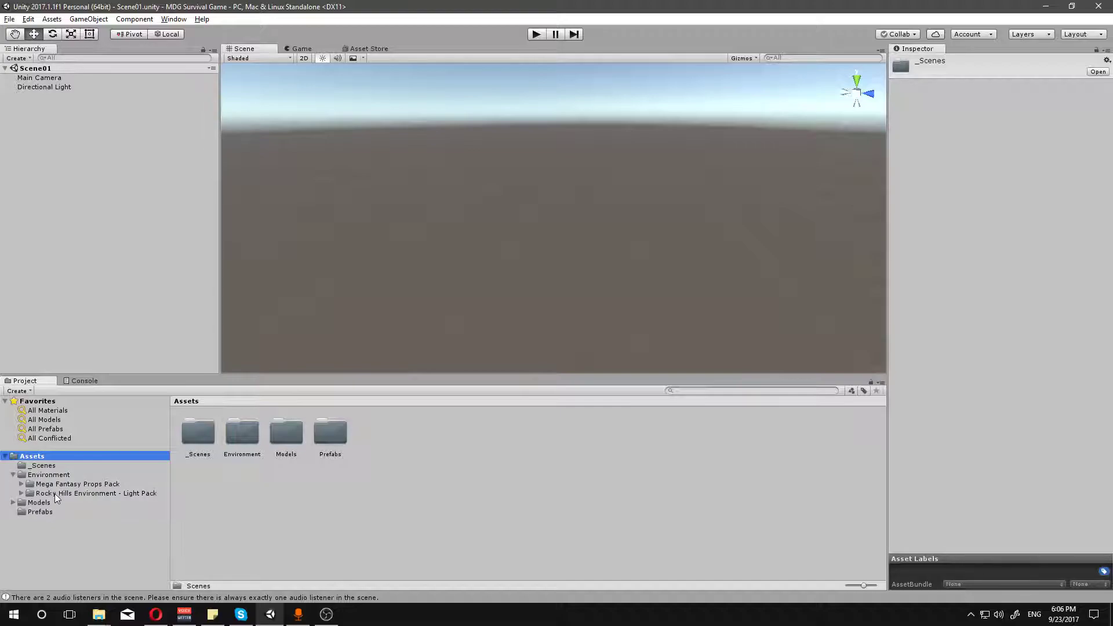
# Step: Rename the Rocky Hills Environment - Light Pack folder inside Environment as Rocky Hills
pyautogui.click(54, 493)
pyautogui.click(158, 495)
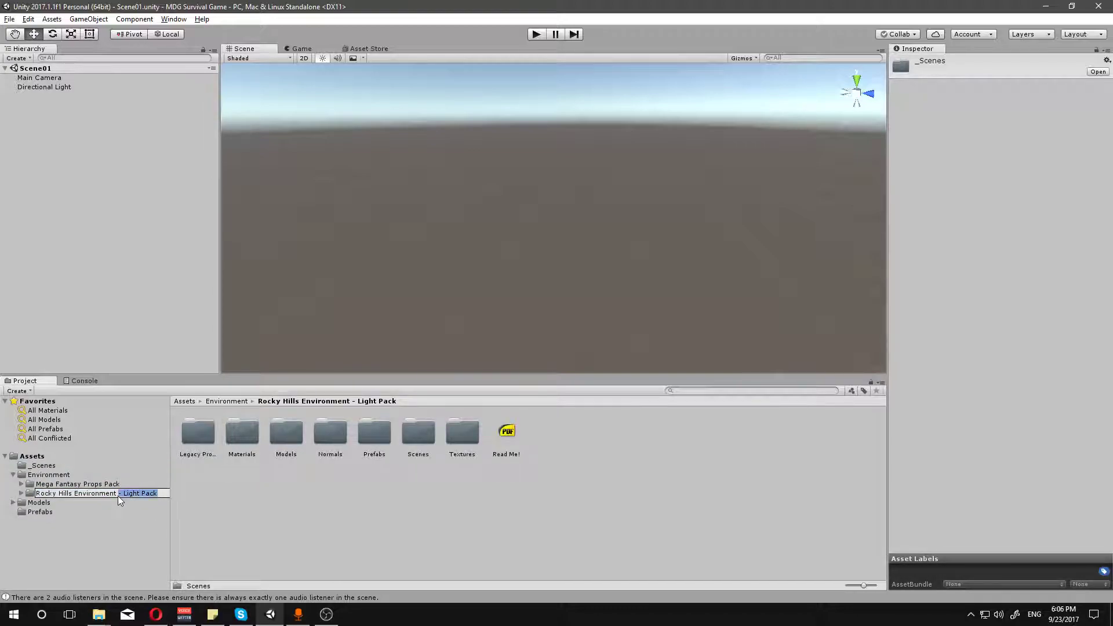
pyautogui.press('BackSpace')
pyautogui.moveTo(116, 494); pyautogui.dragTo(72, 495)
pyautogui.press('BackSpace')
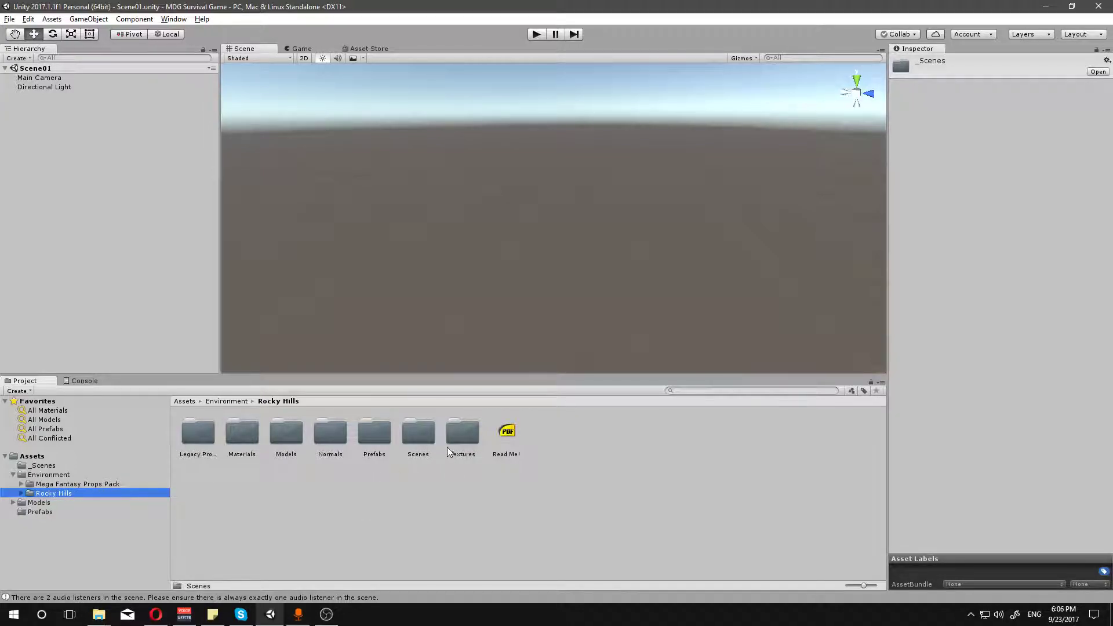
# Step: Open the ATSG_Sample scene from the Rocky Hills Scenes folder and examine its mountain terrain from several angles
pyautogui.doubleClick(420, 435)
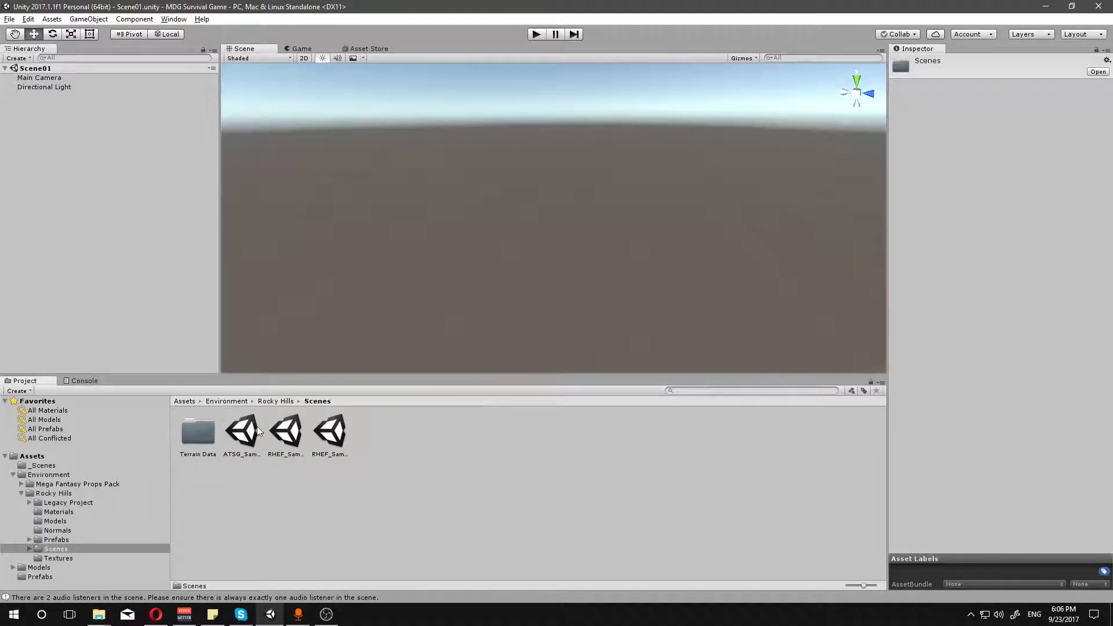
pyautogui.doubleClick(247, 442)
pyautogui.keyDown('alt'); pyautogui.moveTo(534, 301); pyautogui.dragTo(557, 236); pyautogui.keyUp('alt')
pyautogui.keyDown('alt'); pyautogui.moveTo(415, 248); pyautogui.dragTo(510, 224); pyautogui.keyUp('alt')
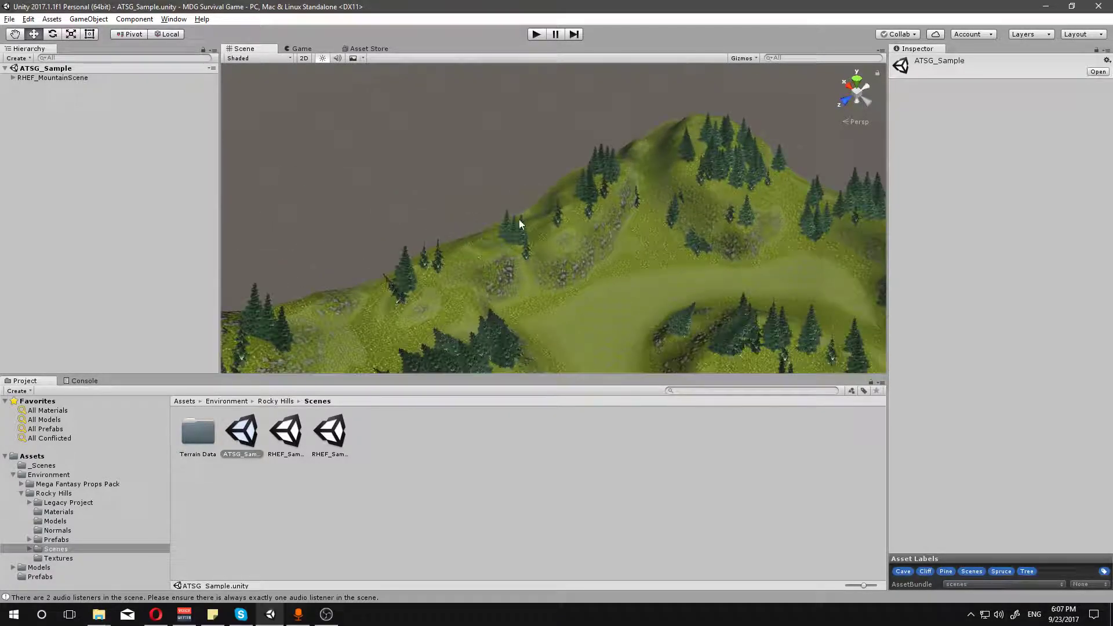
pyautogui.keyDown('alt'); pyautogui.moveTo(522, 264); pyautogui.dragTo(592, 197); pyautogui.keyUp('alt')
pyautogui.keyDown('alt'); pyautogui.moveTo(746, 211); pyautogui.dragTo(422, 234); pyautogui.keyUp('alt')
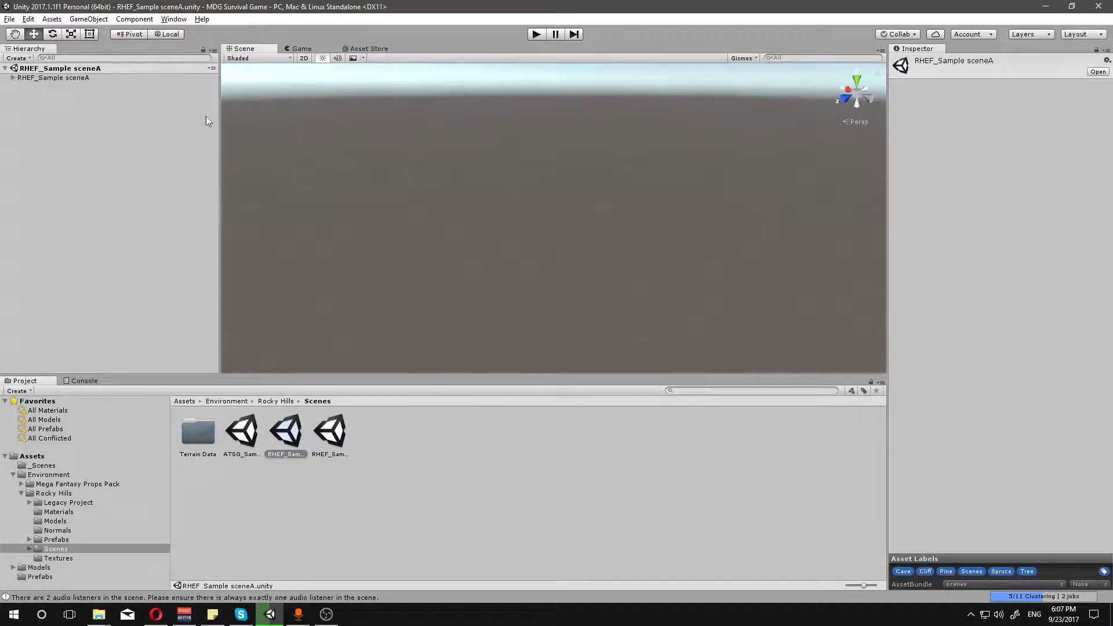
# Step: Frame the RHEF_Sample sceneA object in the Scene view and examine its rocks and trees
pyautogui.doubleClick(79, 77)
pyautogui.keyDown('alt'); pyautogui.moveTo(572, 202); pyautogui.dragTo(703, 270); pyautogui.keyUp('alt')
pyautogui.click(571, 148)
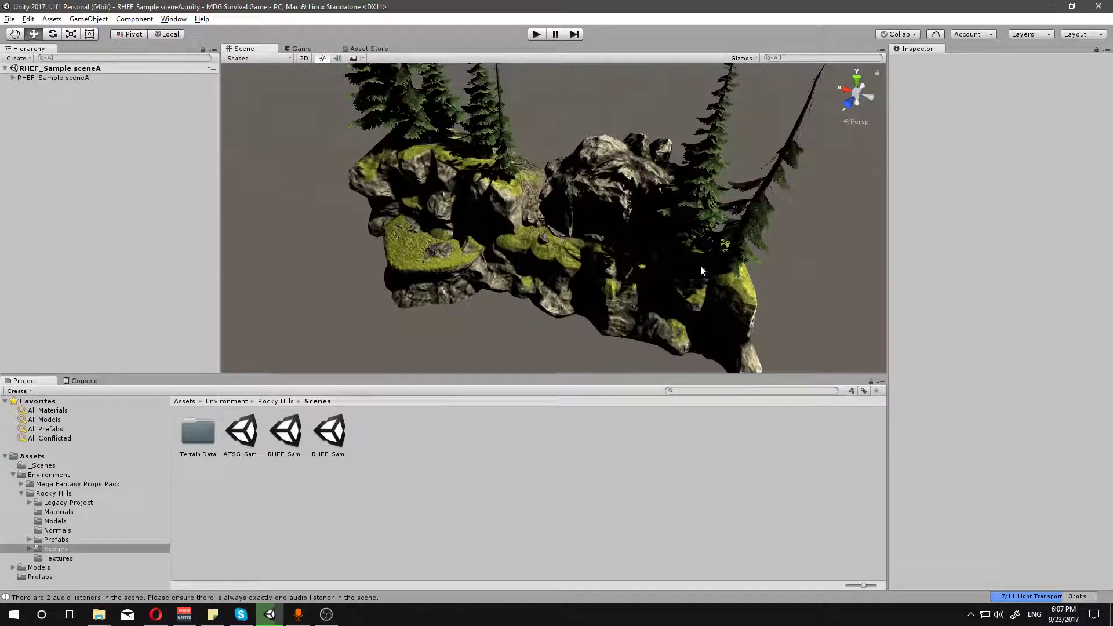
# Step: Open the RHEF_Sample sceneB scene from the Rocky Hills Scenes folder and examine its cliff from several angles
pyautogui.doubleClick(340, 425)
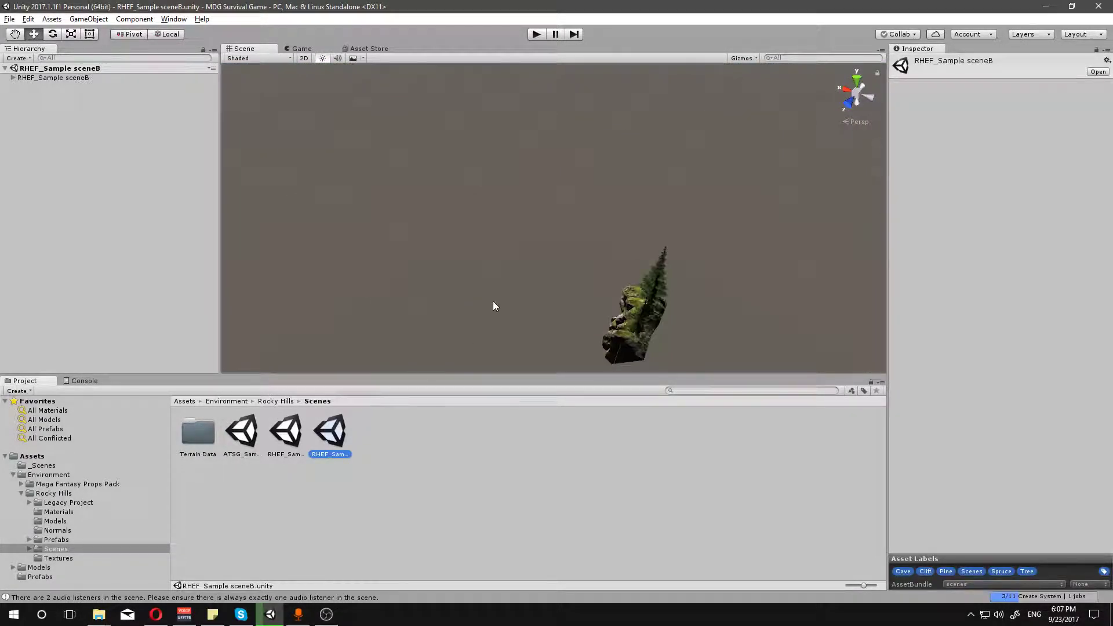
pyautogui.keyDown('alt'); pyautogui.moveTo(646, 336); pyautogui.dragTo(777, 187); pyautogui.keyUp('alt')
pyautogui.click(726, 144)
pyautogui.keyDown('alt'); pyautogui.moveTo(726, 144); pyautogui.dragTo(789, 209); pyautogui.keyUp('alt')
# Step: Inspect the RHEF_SpruceA tree and frame the RHEF_GenericCliffA object in the Scene view to examine its mossy rock
pyautogui.click(29, 124)
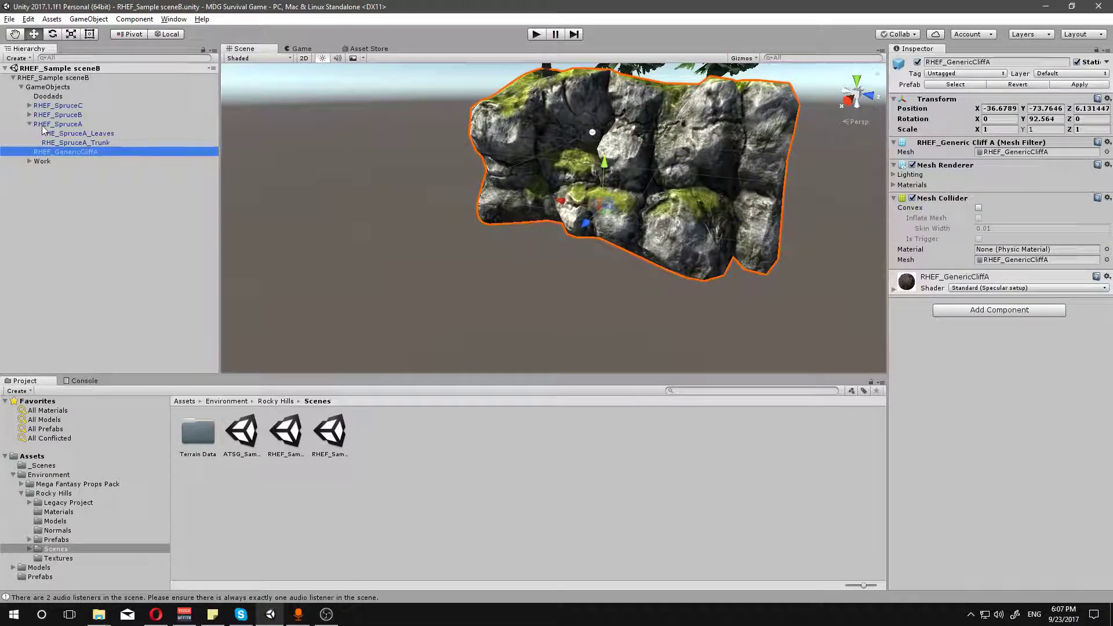
pyautogui.click(55, 124)
pyautogui.keyDown('alt'); pyautogui.moveTo(464, 180); pyautogui.dragTo(525, 191); pyautogui.keyUp('alt')
pyautogui.scroll(3, 524, 192)
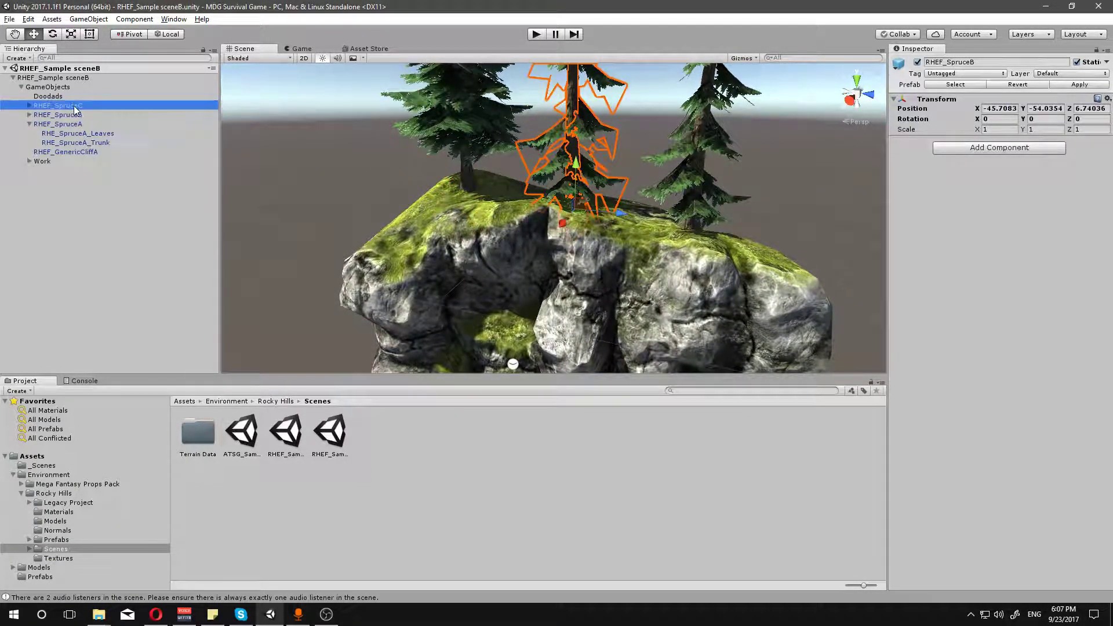
pyautogui.click(29, 124)
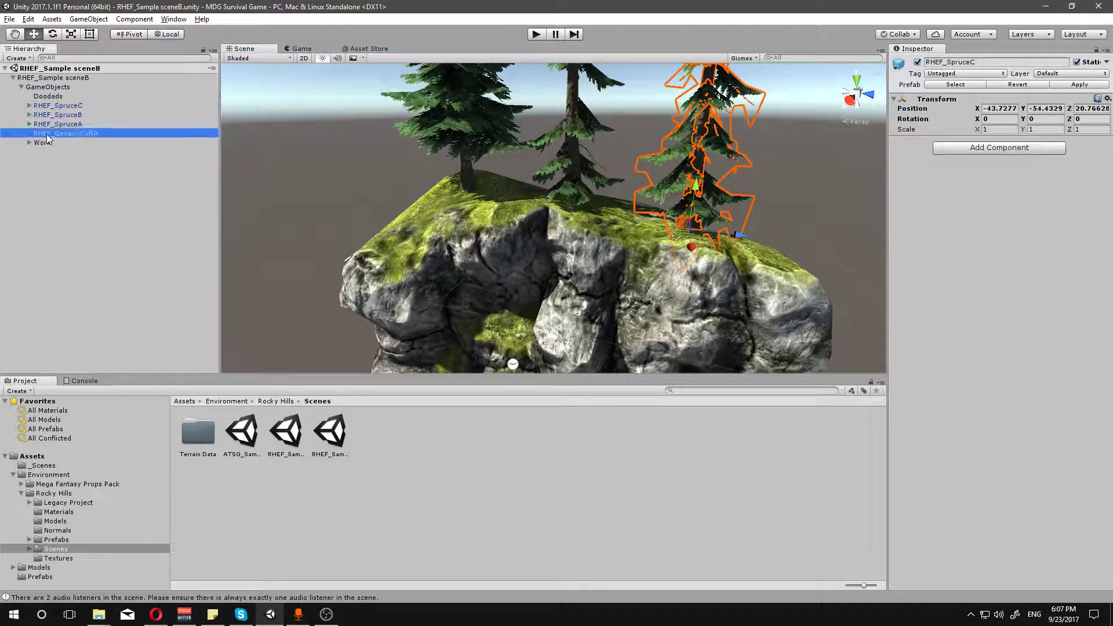
pyautogui.doubleClick(65, 134)
pyautogui.keyDown('alt'); pyautogui.moveTo(395, 231); pyautogui.dragTo(378, 251); pyautogui.keyUp('alt')
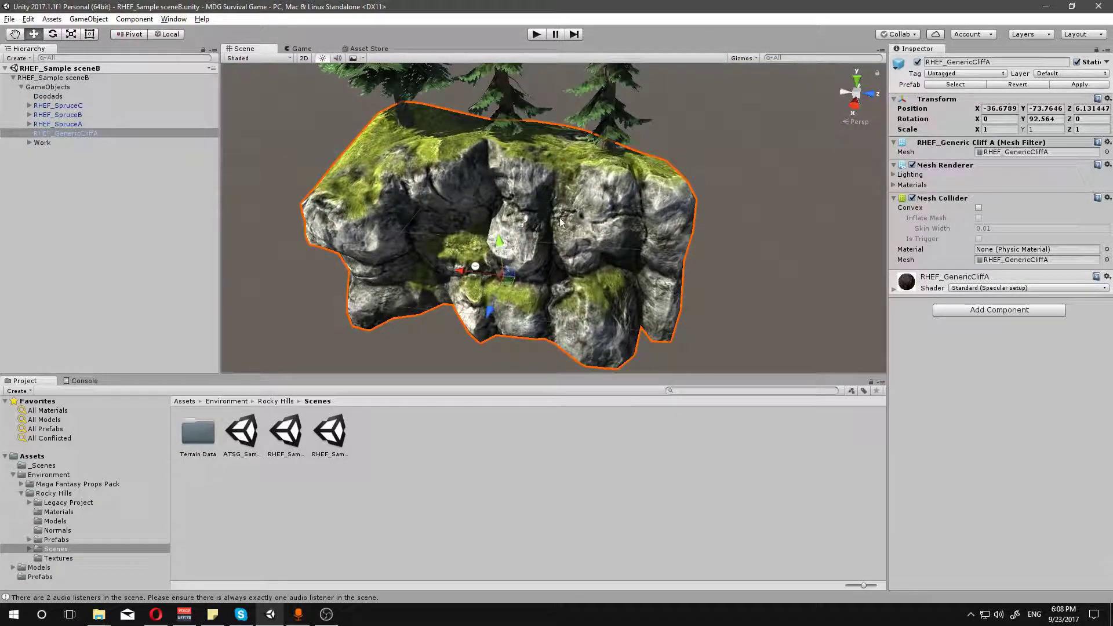
# Step: Inspect the RHEF_SpruceC, RHEF_SpruceB, RHEF_SpruceA and Doodads objects one by one, ending with nothing selected
pyautogui.click(58, 105)
pyautogui.click(58, 114)
pyautogui.click(58, 124)
pyautogui.doubleClick(48, 96)
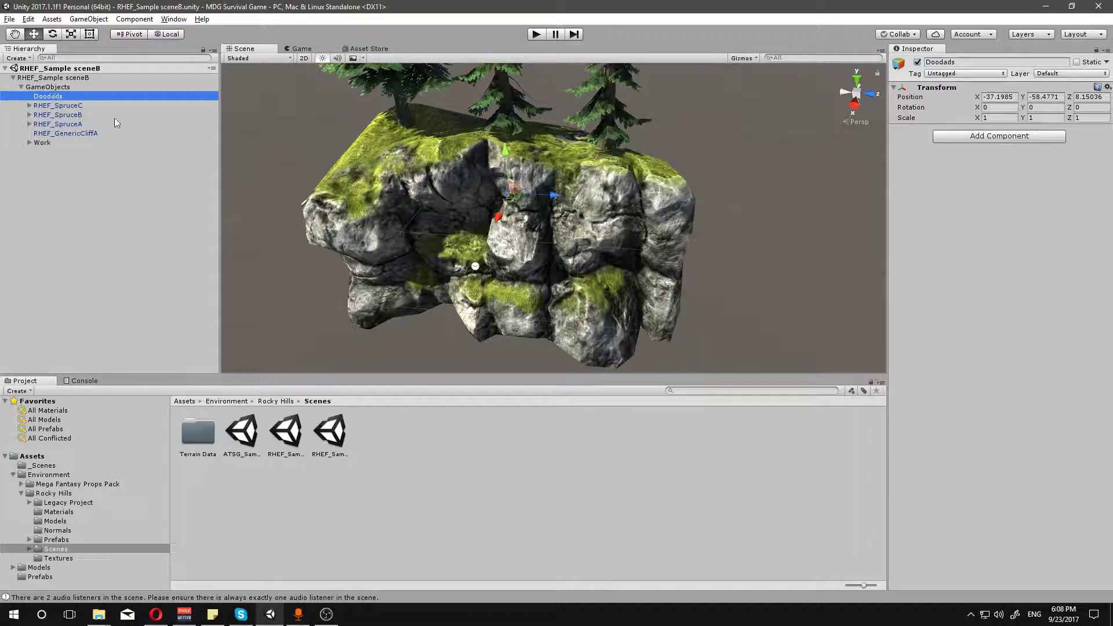
pyautogui.keyDown('alt'); pyautogui.moveTo(650, 256); pyautogui.dragTo(615, 238); pyautogui.keyUp('alt')
pyautogui.click(460, 193)
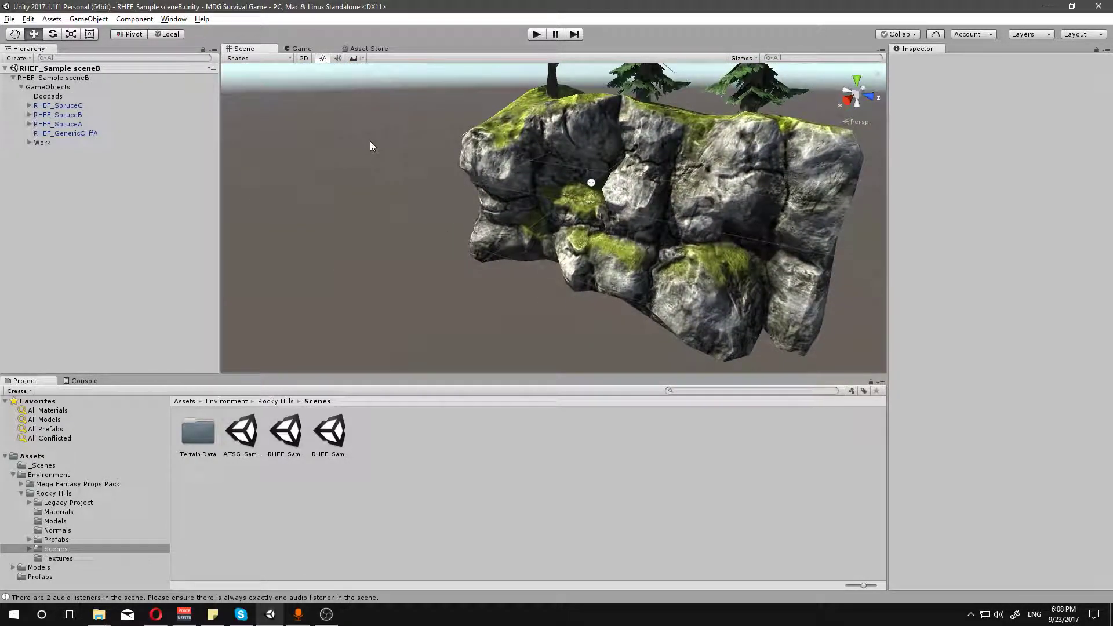
# Step: Check the Rocky Hills Terrain Data folder and open the Example Scenes folder of the Mega Fantasy Props Pack
pyautogui.doubleClick(207, 435)
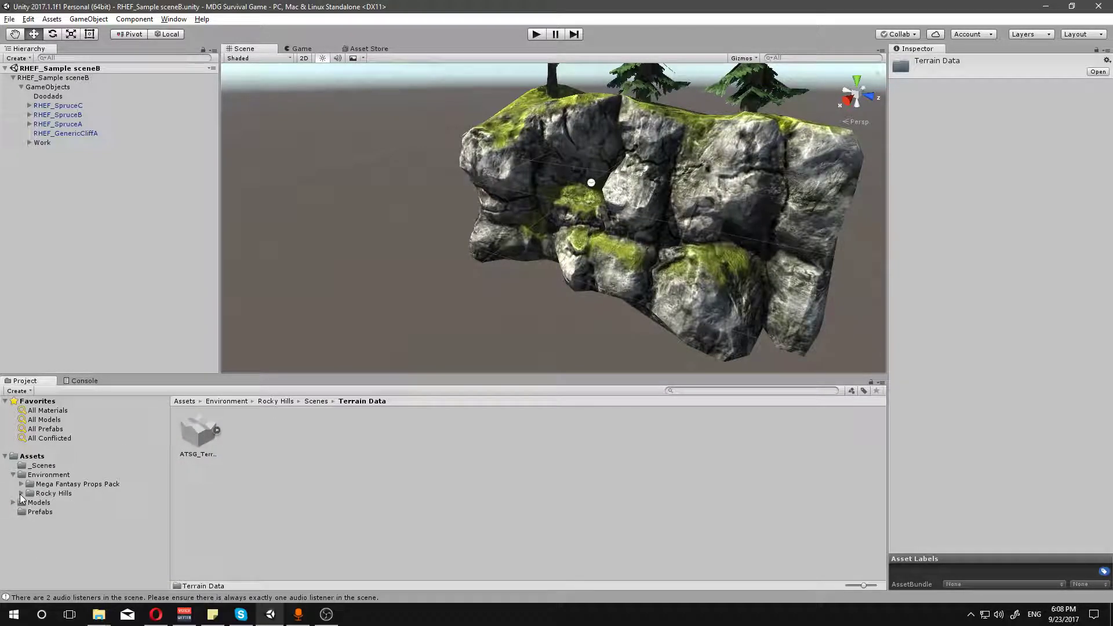
pyautogui.click(47, 493)
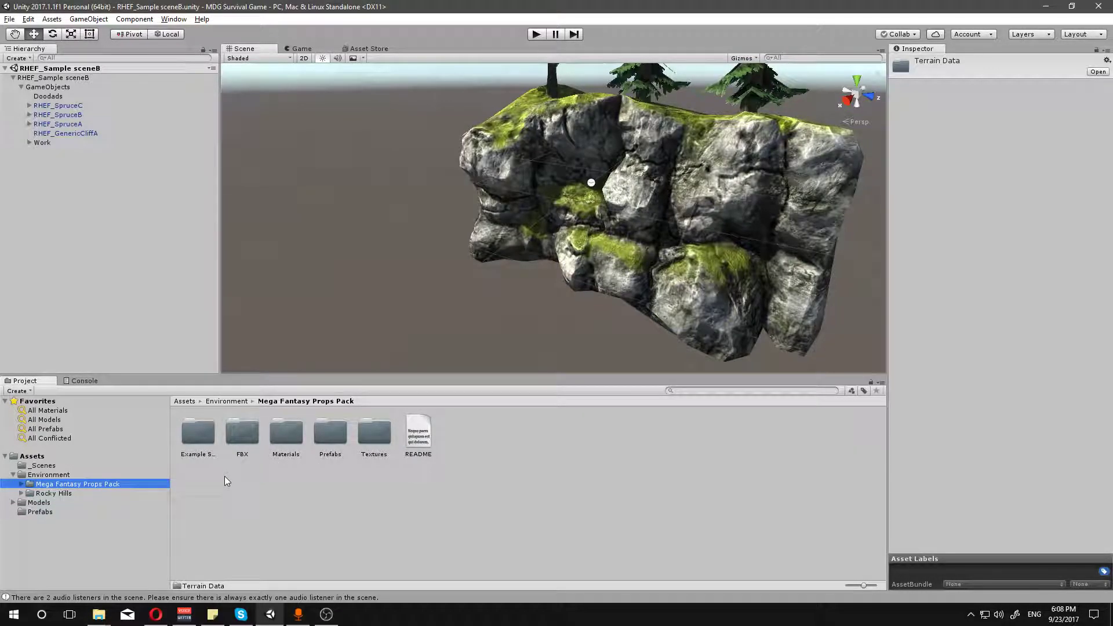
pyautogui.doubleClick(196, 444)
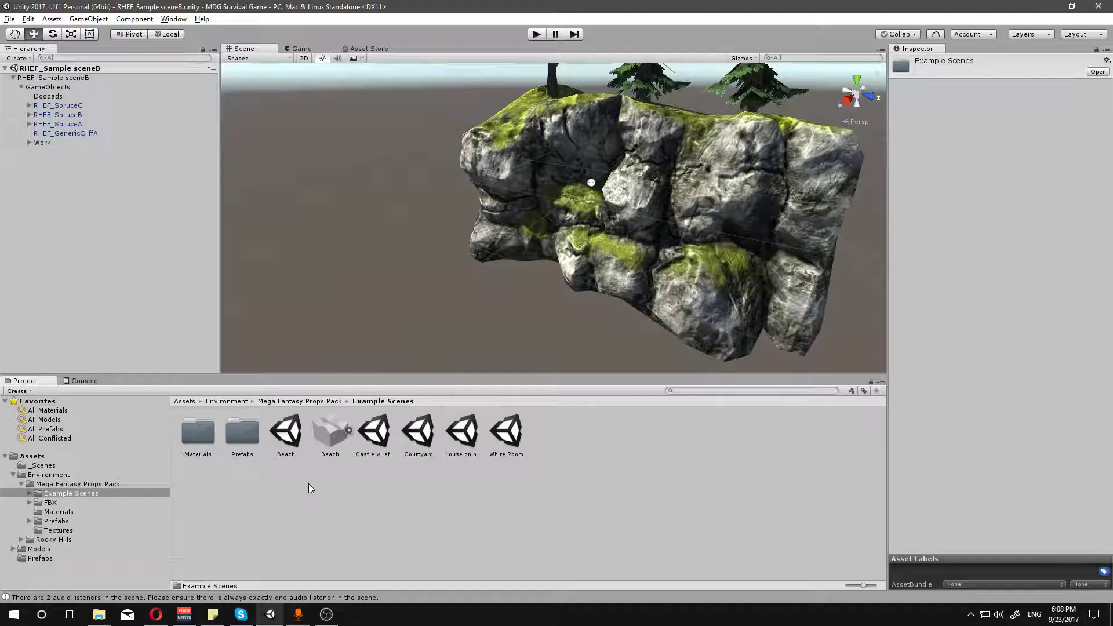
# Step: Open the Beach example scene and examine its hilly terrain and the Terrain object's settings
pyautogui.doubleClick(286, 432)
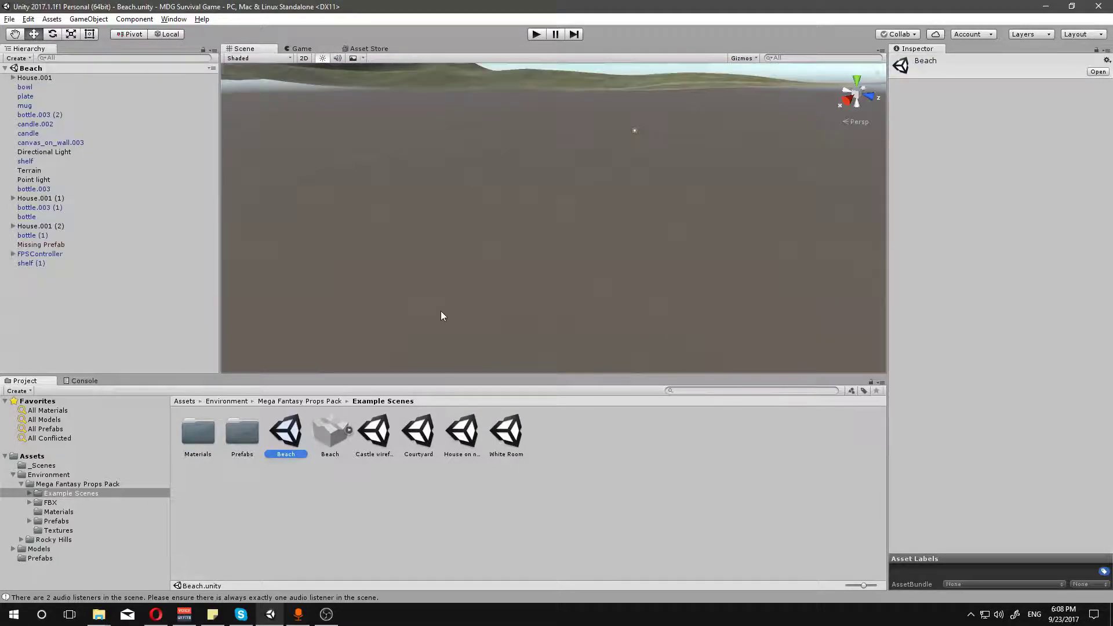
pyautogui.moveTo(589, 194); pyautogui.dragTo(286, 313, button='right')
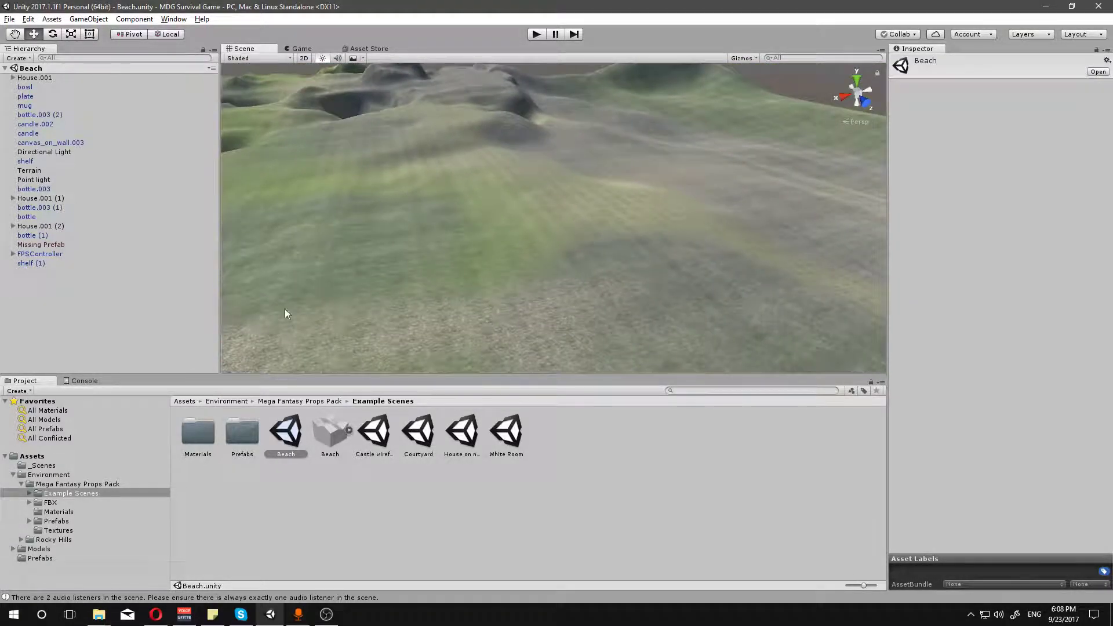
pyautogui.click(327, 433)
pyautogui.click(497, 249)
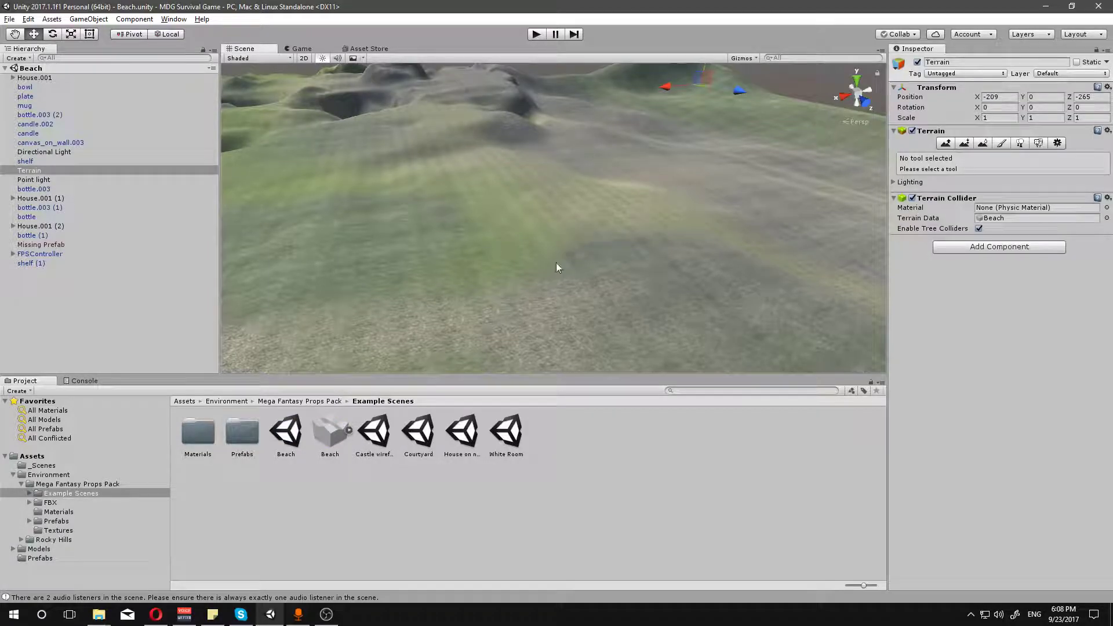
pyautogui.moveTo(557, 264); pyautogui.dragTo(499, 232, button='right')
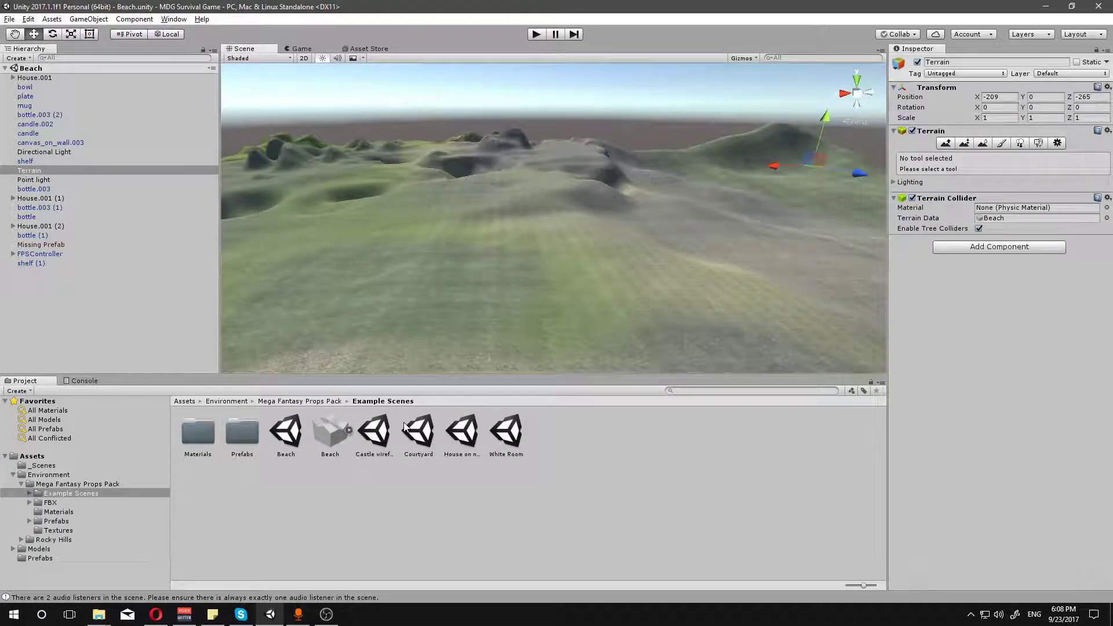
# Step: Open the Castle wireframe example scene and fly through its interior and courtyard to examine the walls, roofs and houses
pyautogui.doubleClick(381, 440)
pyautogui.moveTo(519, 316); pyautogui.dragTo(425, 237, button='right')
pyautogui.press('w')
pyautogui.press('s')
pyautogui.press('w')
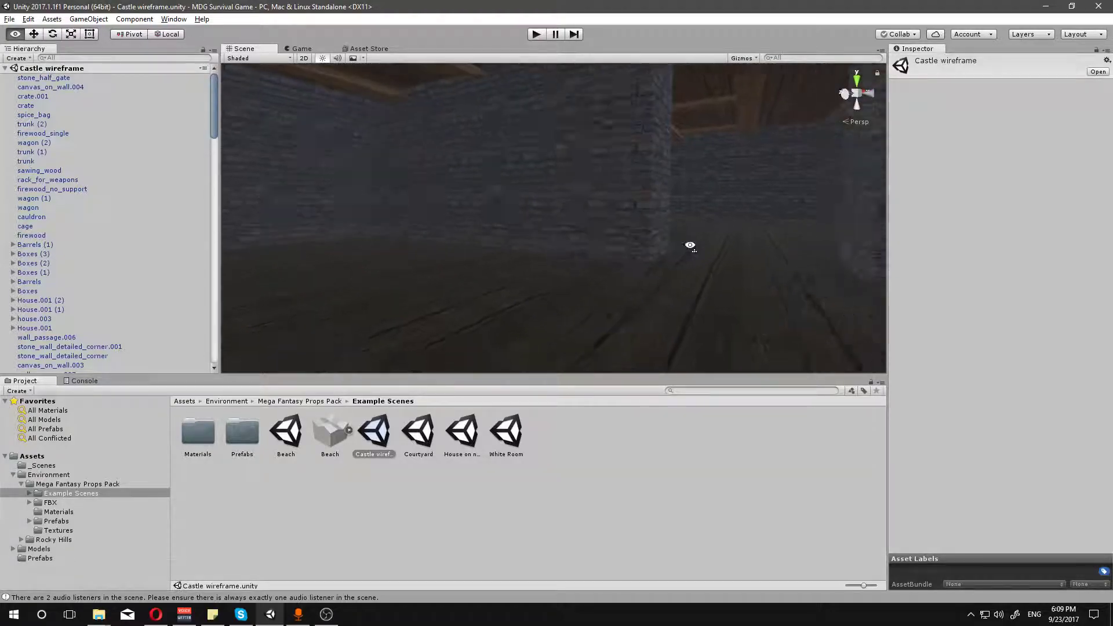
pyautogui.moveTo(694, 247); pyautogui.dragTo(787, 235, button='right')
pyautogui.press('s')
pyautogui.moveTo(586, 231); pyautogui.dragTo(261, 275, button='right')
pyautogui.moveTo(161, 276); pyautogui.dragTo(1056, 247, button='right')
pyautogui.moveTo(573, 207); pyautogui.dragTo(514, 260, button='right')
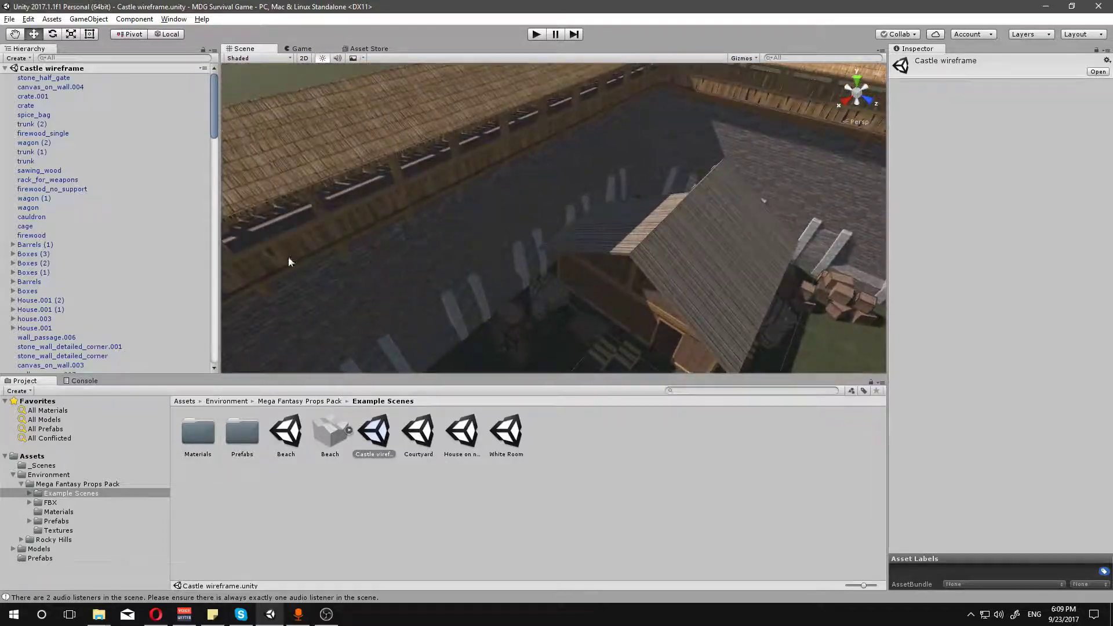
# Step: Open the Courtyard example scene and look around it from different directions
pyautogui.doubleClick(417, 443)
pyautogui.moveTo(348, 347); pyautogui.dragTo(350, 199, button='right')
pyautogui.moveTo(402, 216); pyautogui.dragTo(516, 238, button='right')
# Step: Open the House on night scene to examine the lit house, and the White Room scene to examine the pack's individual props
pyautogui.click(464, 432)
pyautogui.doubleClick(464, 432)
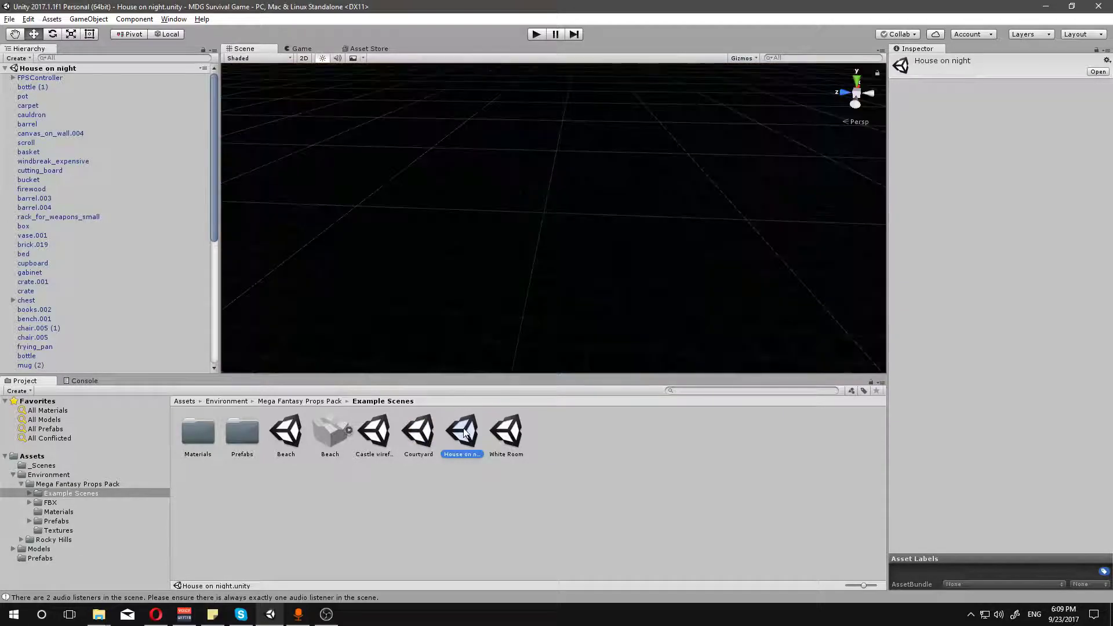
pyautogui.moveTo(470, 273); pyautogui.dragTo(630, 251, button='right')
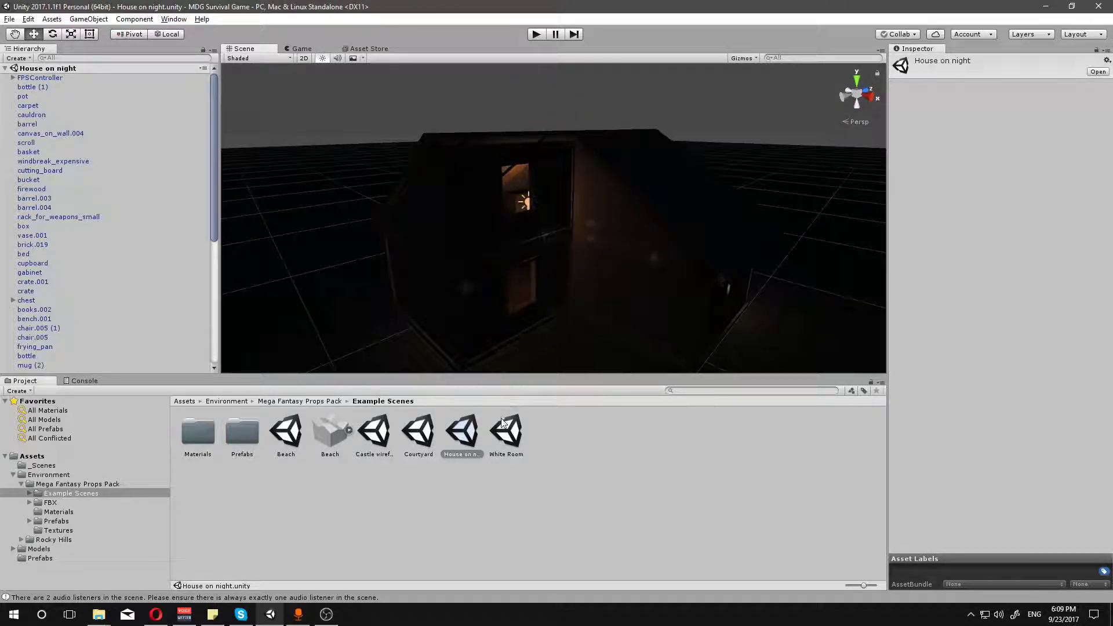
pyautogui.doubleClick(505, 434)
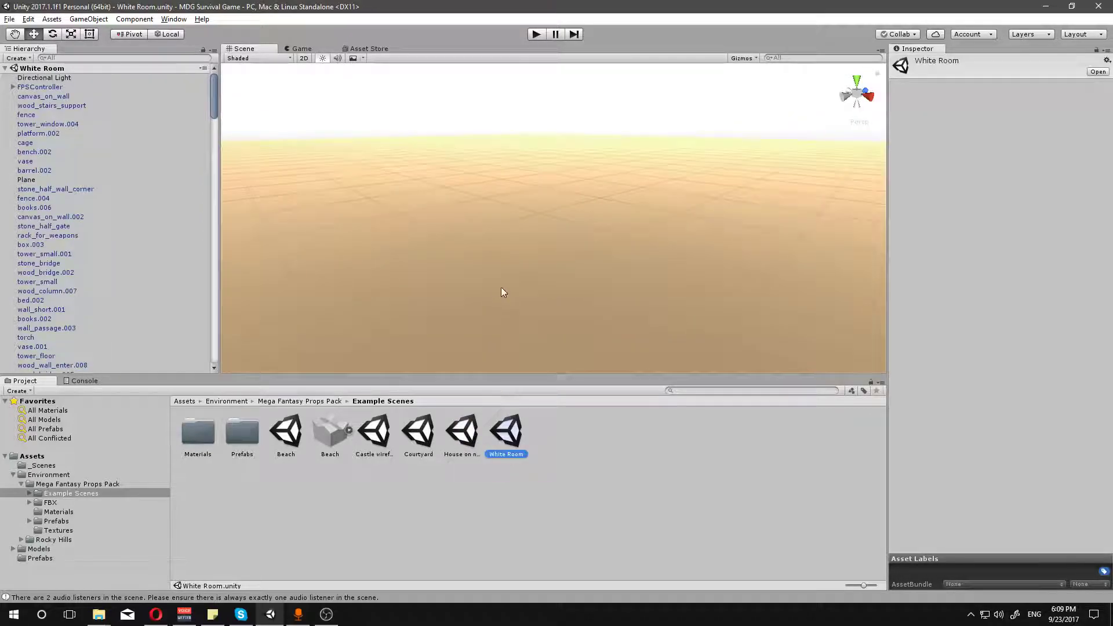
pyautogui.moveTo(542, 229); pyautogui.dragTo(608, 246, button='right')
# Step: Collapse the Mega Fantasy Props Pack and Environment folders and return to the root Assets folder with nothing selected
pyautogui.click(21, 484)
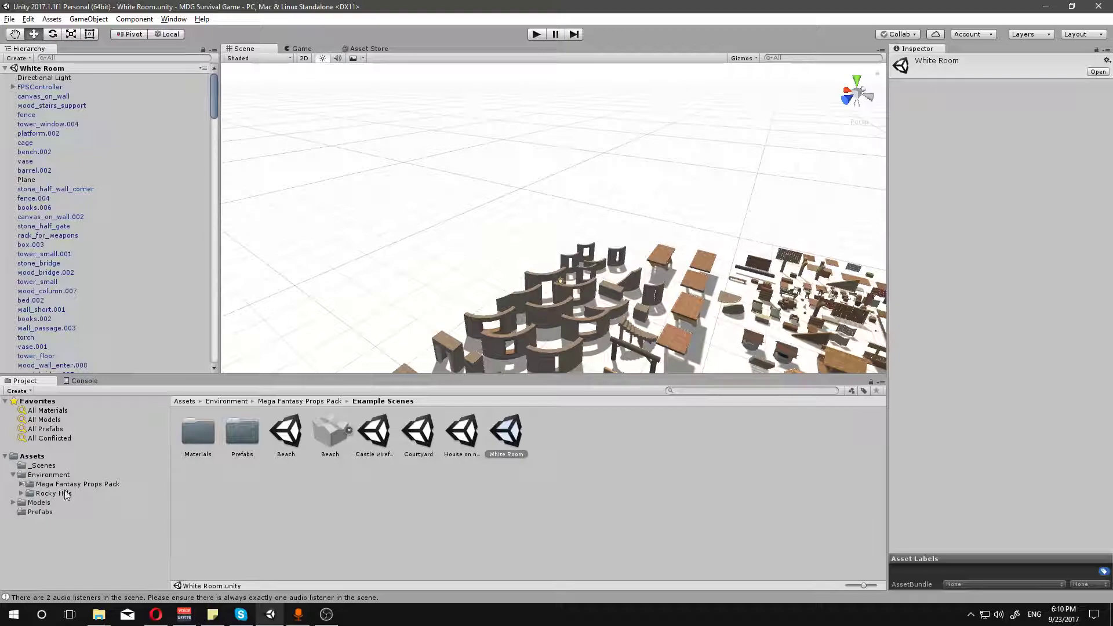
pyautogui.click(13, 474)
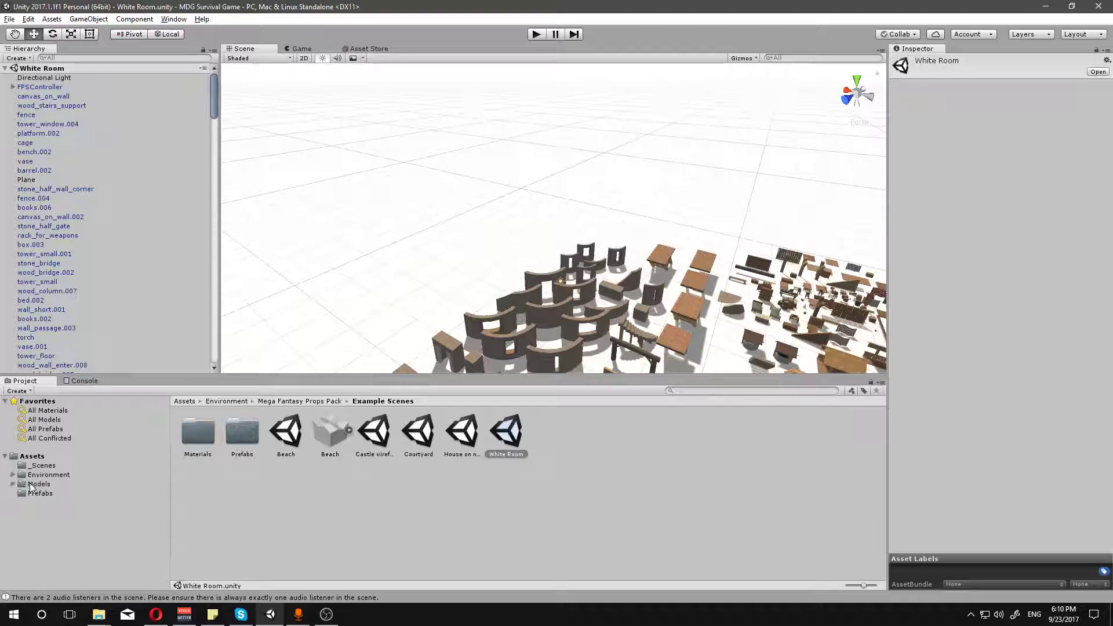
pyautogui.click(45, 458)
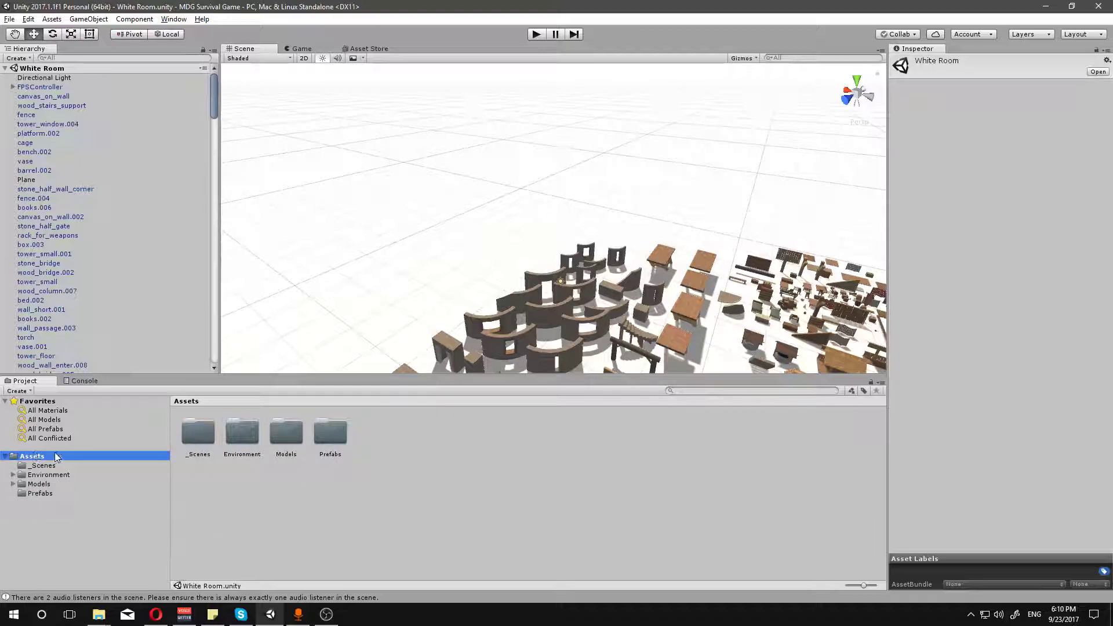
pyautogui.click(371, 461)
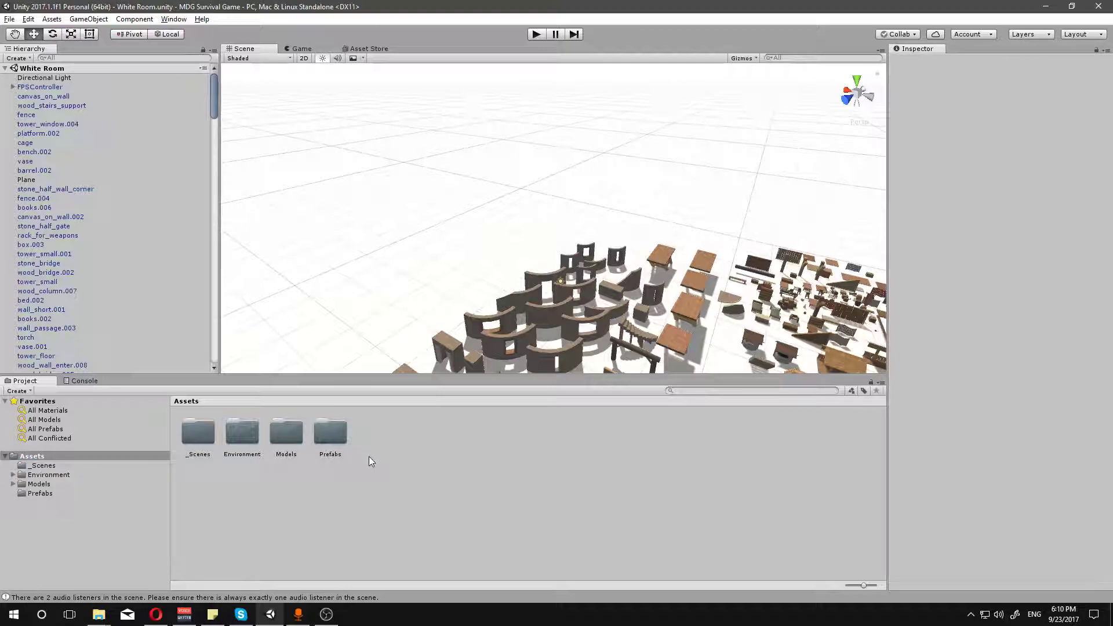